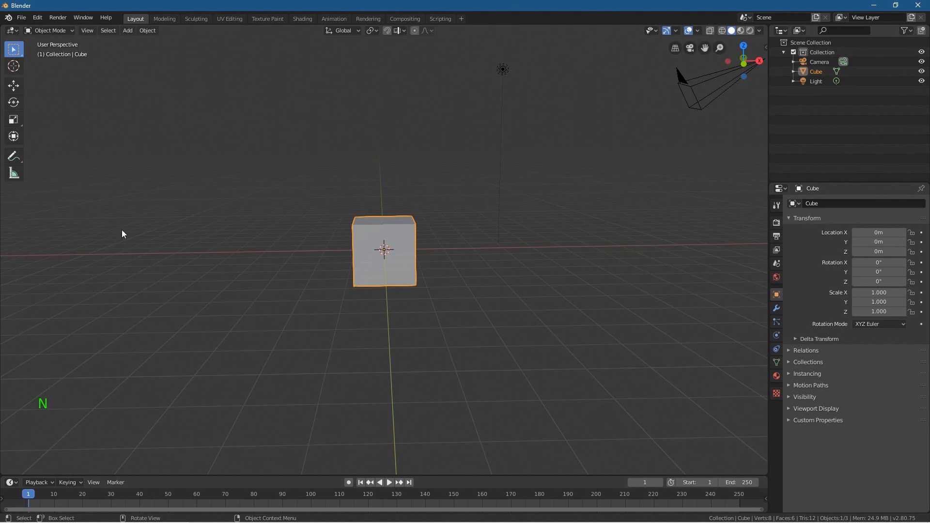
- Save the project as "blender lighting - 01.blend" in the "Blender 2.8 - Volumetric Lighting Tutorial" folder, overwriting the existing file
{"action": "left_click", "coordinate": [21, 18]}
{"action": "left_click", "coordinate": [36, 93]}
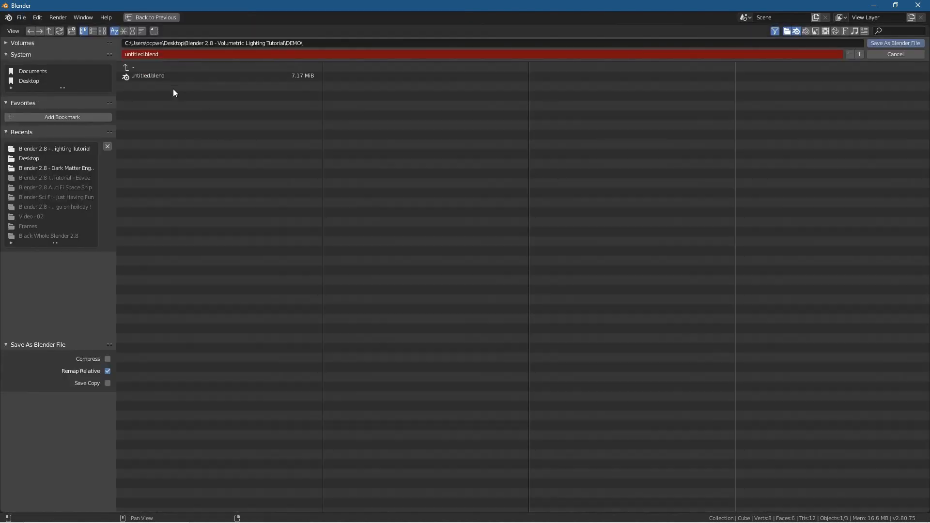
{"action": "left_click", "coordinate": [138, 66]}
{"action": "left_click", "coordinate": [153, 86]}
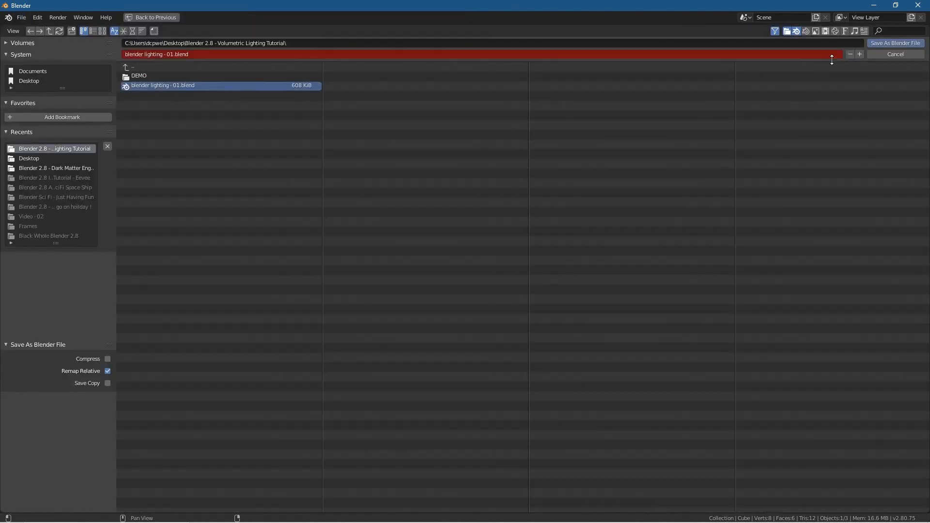
{"action": "left_click", "coordinate": [882, 43]}
- Delete the default light from the scene
{"action": "left_click", "coordinate": [402, 230]}
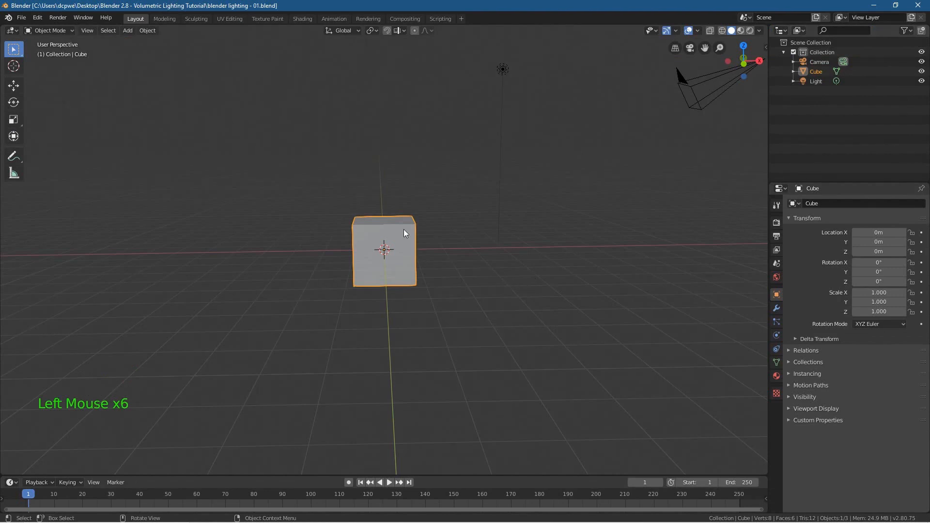
{"action": "left_click", "coordinate": [502, 70]}
{"action": "key", "text": "Delete"}
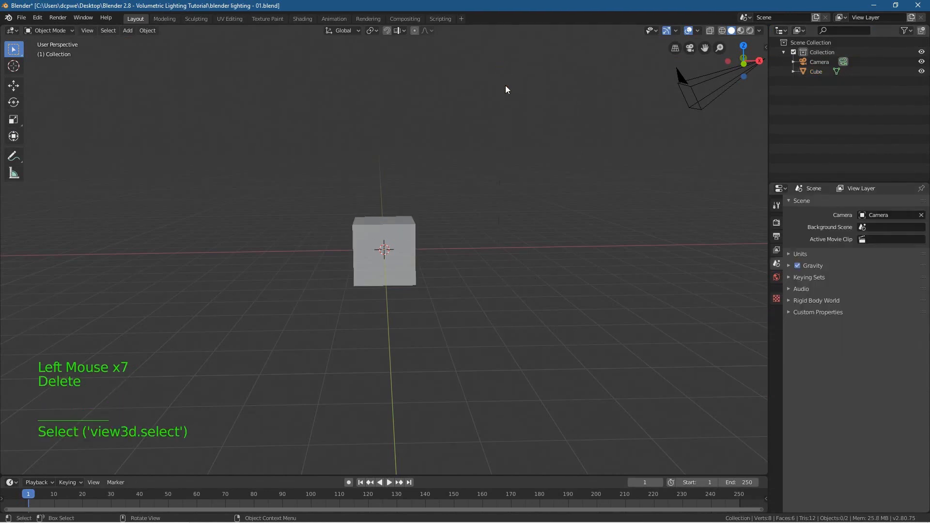
- Stretch the default cube by setting its X scale to 20 and its Z scale to 10
{"action": "left_click", "coordinate": [377, 233]}
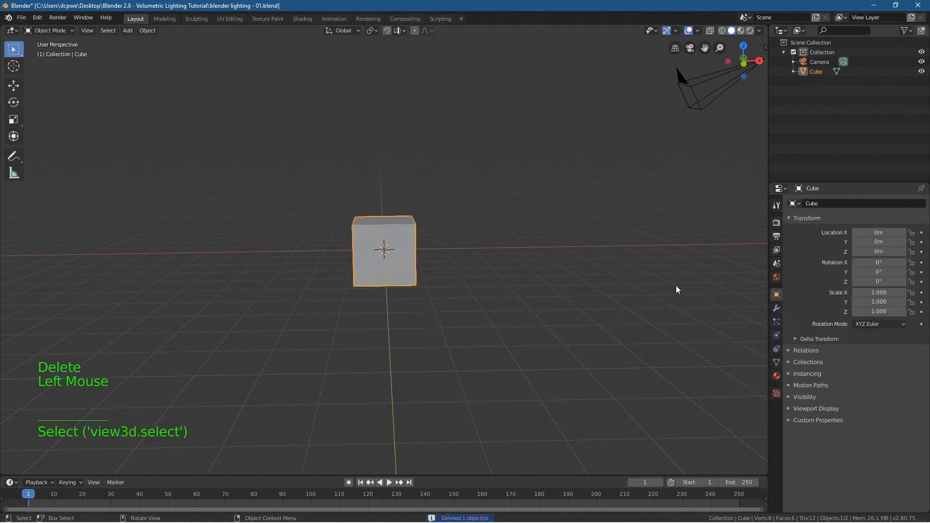
{"action": "double_click", "coordinate": [876, 292]}
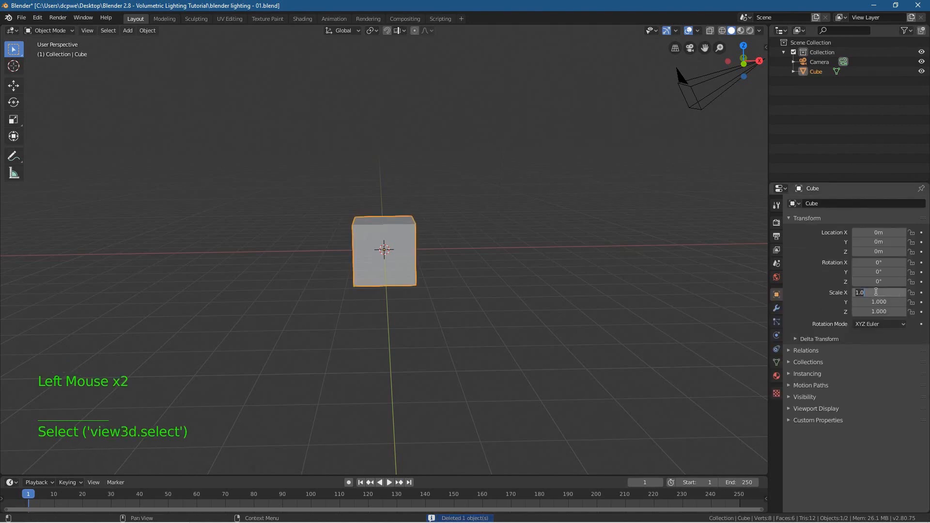
{"action": "type", "text": "20"}
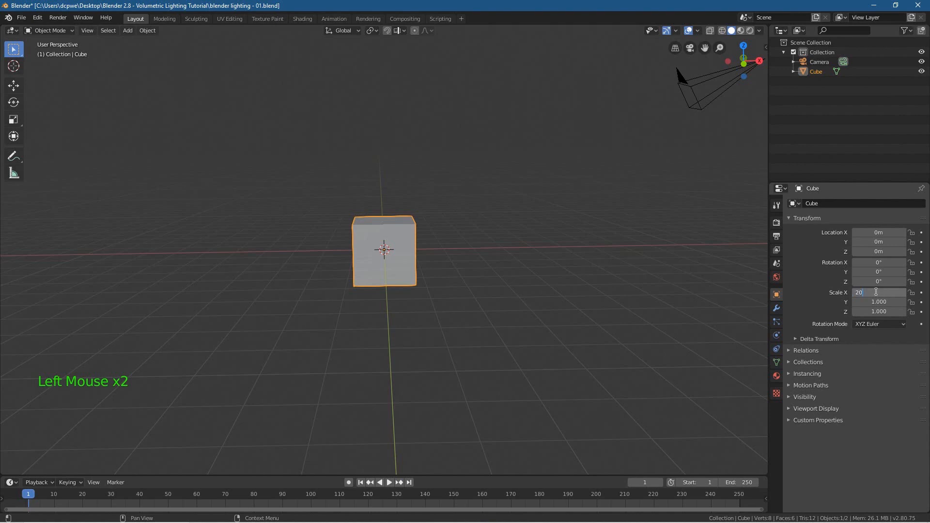
{"action": "key", "text": "Return"}
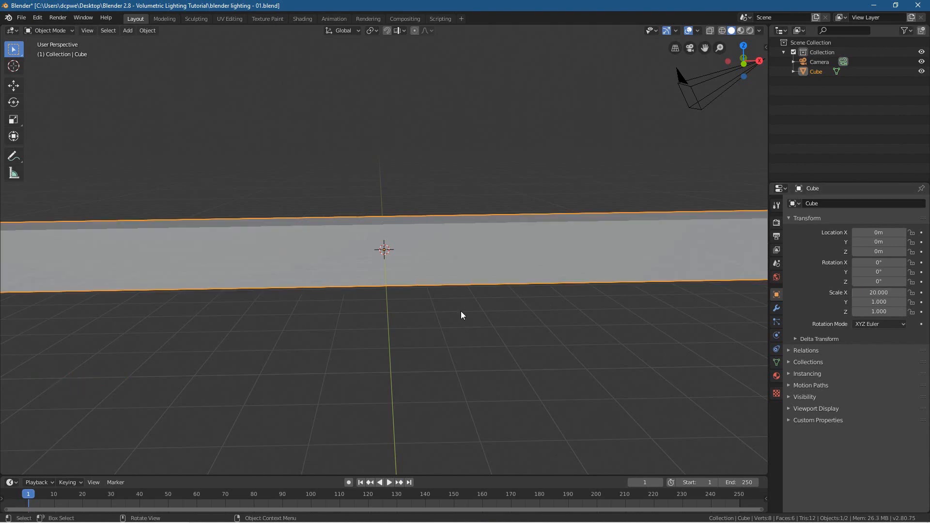
{"action": "scroll", "coordinate": [457, 309], "scroll_direction": "down", "scroll_amount": 2}
{"action": "middle_click_drag", "start_coordinate": [452, 306], "coordinate": [445, 306]}
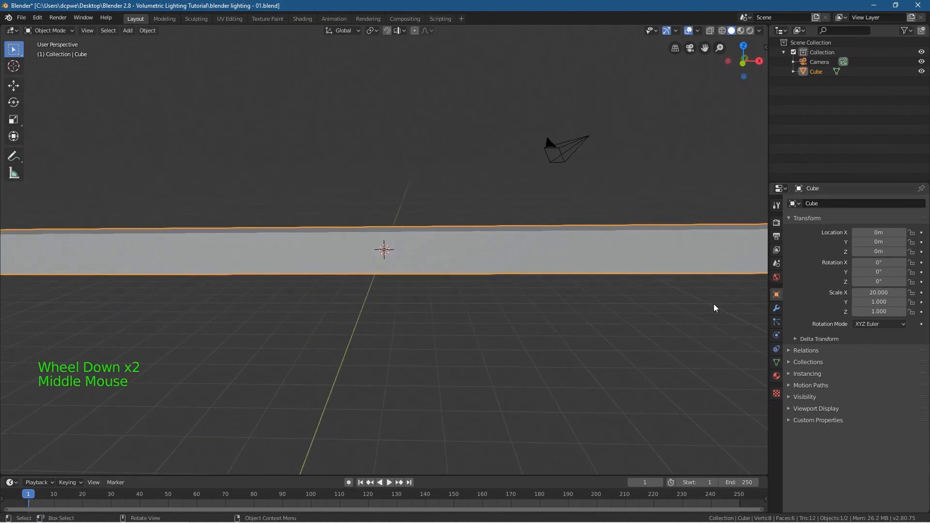
{"action": "left_click", "coordinate": [873, 312]}
{"action": "type", "text": "10"}
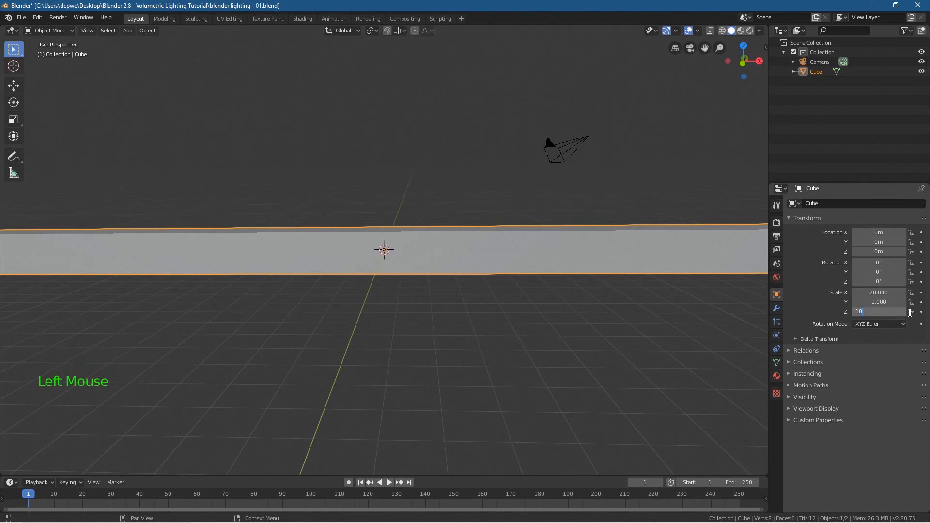
{"action": "key", "text": "Return"}
- Thin the stretched cube into a wall by setting its Y scale to 0.3
{"action": "middle_click_drag", "start_coordinate": [424, 256], "coordinate": [486, 286]}
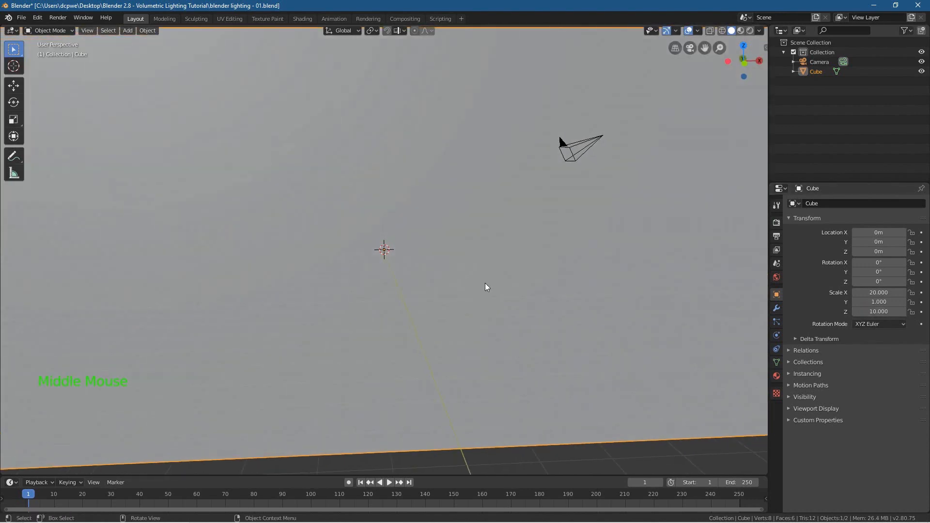
{"action": "scroll", "coordinate": [484, 285], "scroll_direction": "down", "scroll_amount": 4}
{"action": "middle_click_drag", "start_coordinate": [297, 281], "coordinate": [542, 317]}
{"action": "left_click", "coordinate": [893, 303]}
{"action": "type", "text": "0.3"}
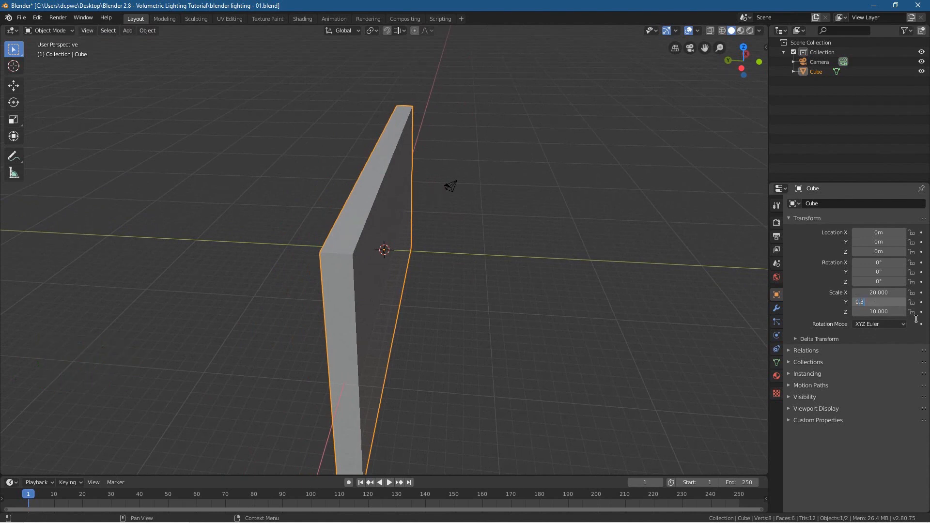
{"action": "key", "text": "Return"}
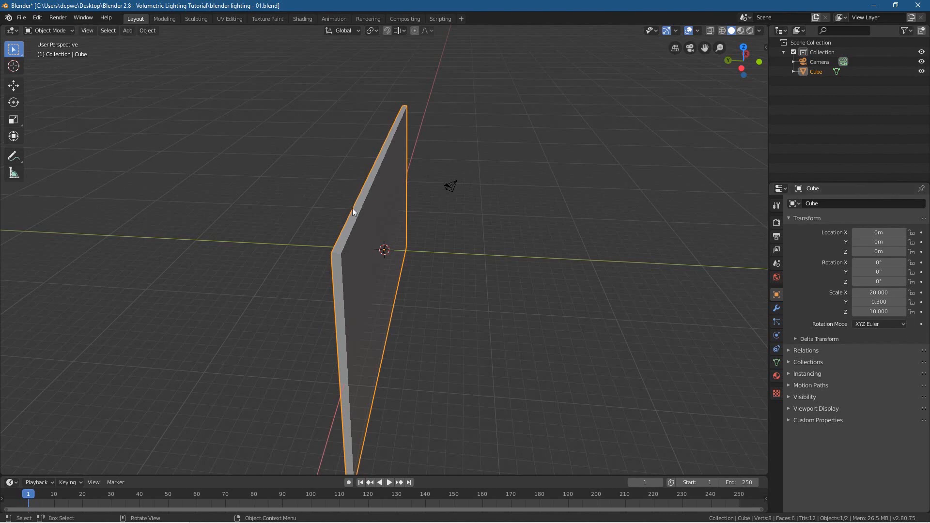
- Align the scene camera to the front orthographic view so it faces the wall
{"action": "middle_click_drag", "start_coordinate": [447, 292], "coordinate": [365, 272]}
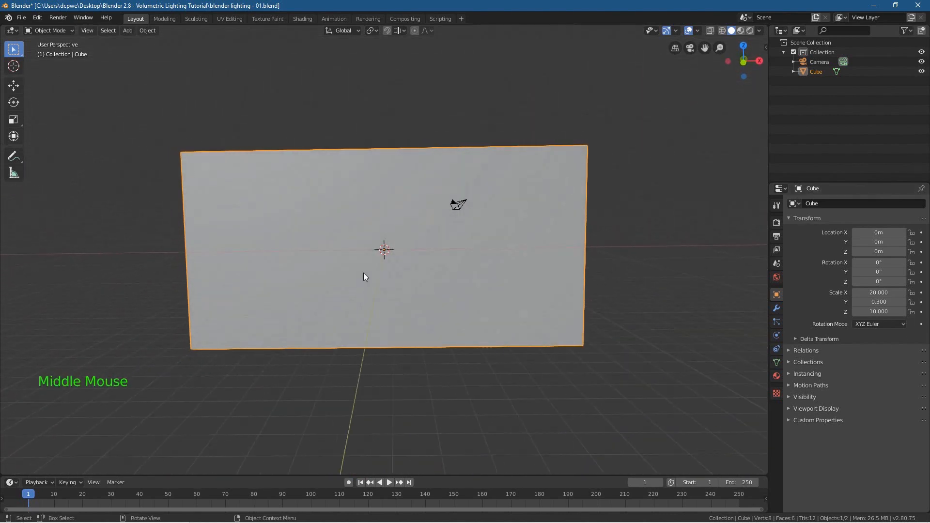
{"action": "key", "text": "KP_1"}
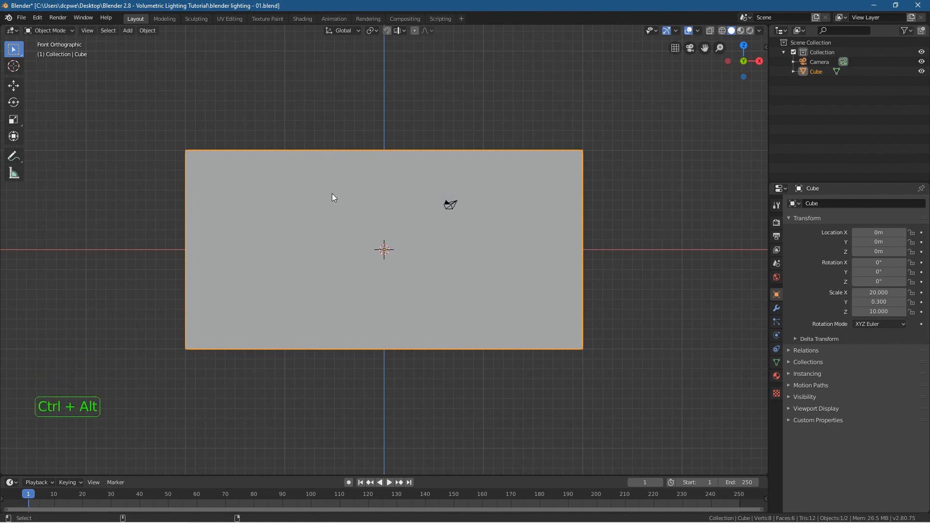
{"action": "key", "text": "ctrl+alt+KP_0"}
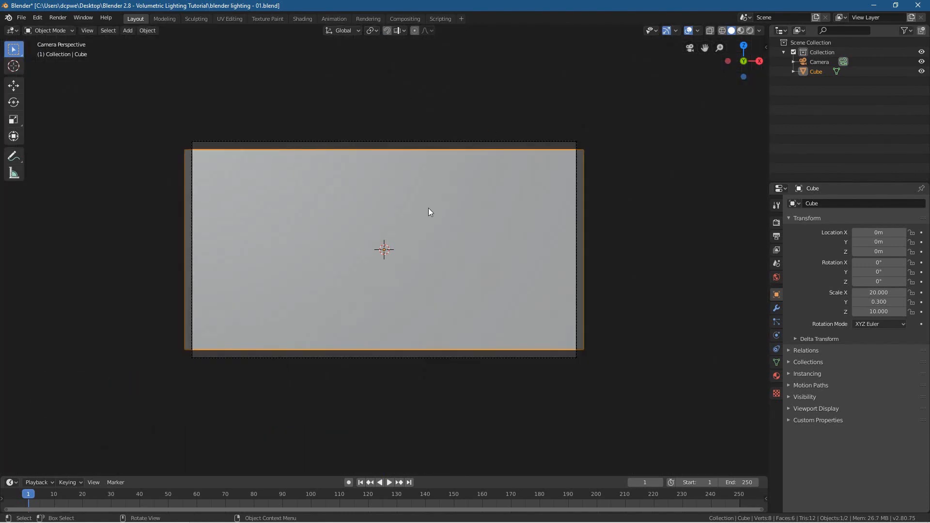
- Set the camera's Z location to 0 and move it closer to the wall, to about -47.6 m on Y
{"action": "left_click", "coordinate": [776, 298]}
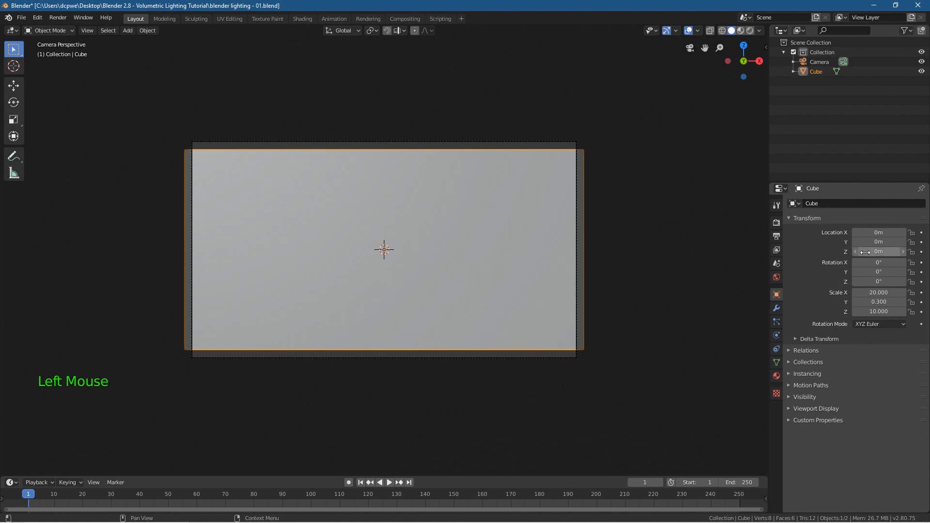
{"action": "left_click", "coordinate": [820, 62]}
{"action": "left_click", "coordinate": [879, 251]}
{"action": "type", "text": "0"}
{"action": "key", "text": "Return"}
{"action": "left_click_drag", "start_coordinate": [874, 241], "coordinate": [918, 241]}
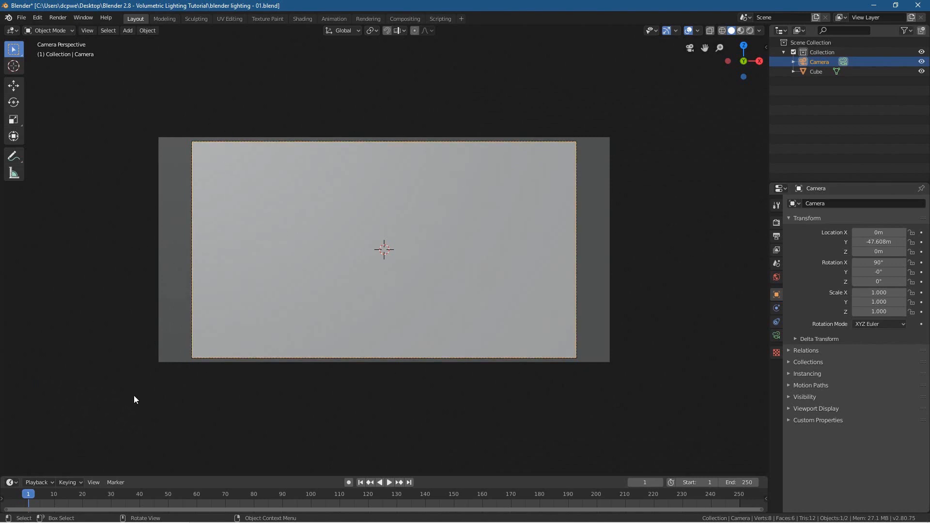
- Add an ico sphere at the centre of the wall
{"action": "left_click", "coordinate": [62, 371]}
{"action": "middle_click_drag", "start_coordinate": [63, 371], "coordinate": [135, 382]}
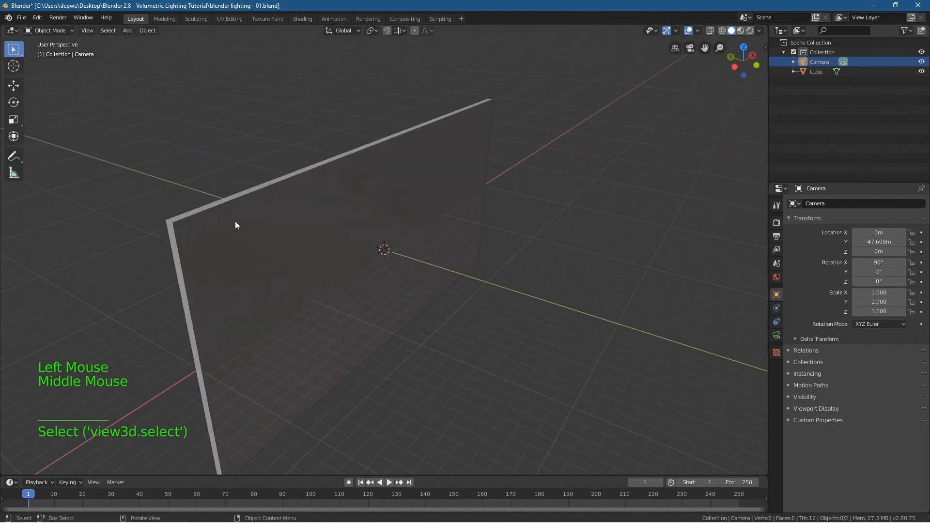
{"action": "middle_click_drag", "start_coordinate": [290, 281], "coordinate": [250, 255]}
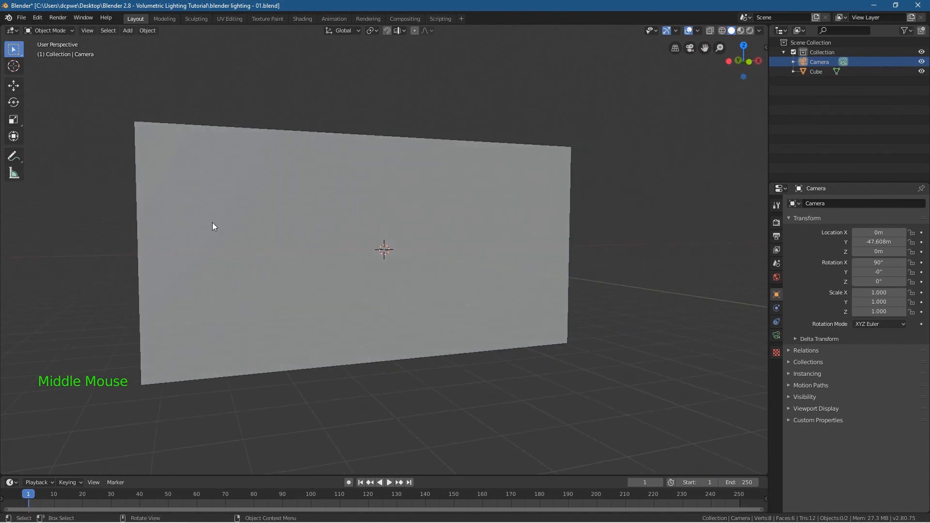
{"action": "key", "text": "shift+a"}
{"action": "mouse_move", "coordinate": [210, 224]}
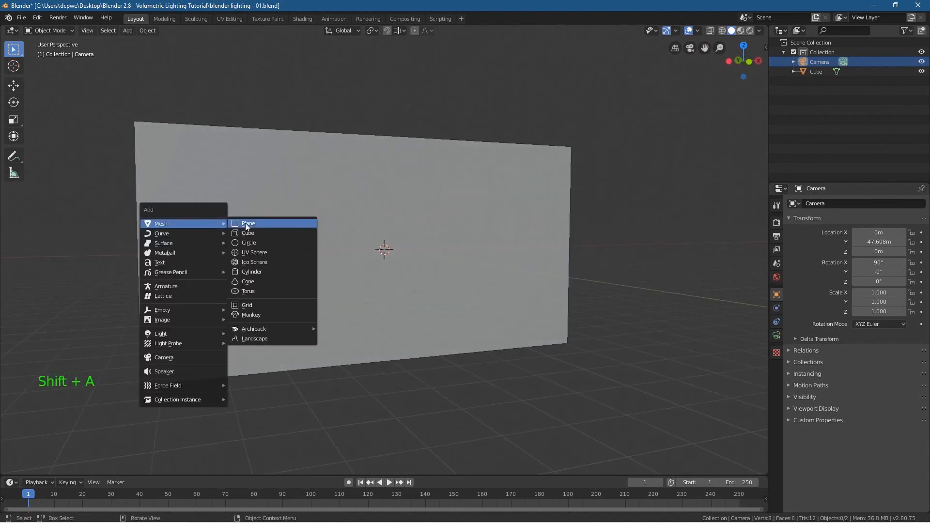
{"action": "left_click", "coordinate": [256, 262]}
- Scale the ico sphere uniformly to 0.7 on the X, Y and Z axes
{"action": "middle_click_drag", "start_coordinate": [377, 273], "coordinate": [367, 263]}
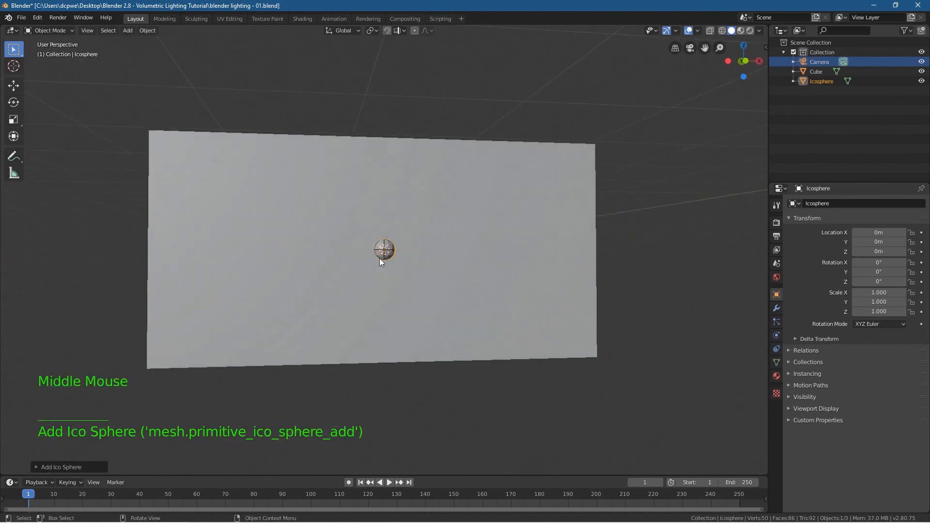
{"action": "scroll", "coordinate": [368, 263], "scroll_direction": "up", "scroll_amount": 6}
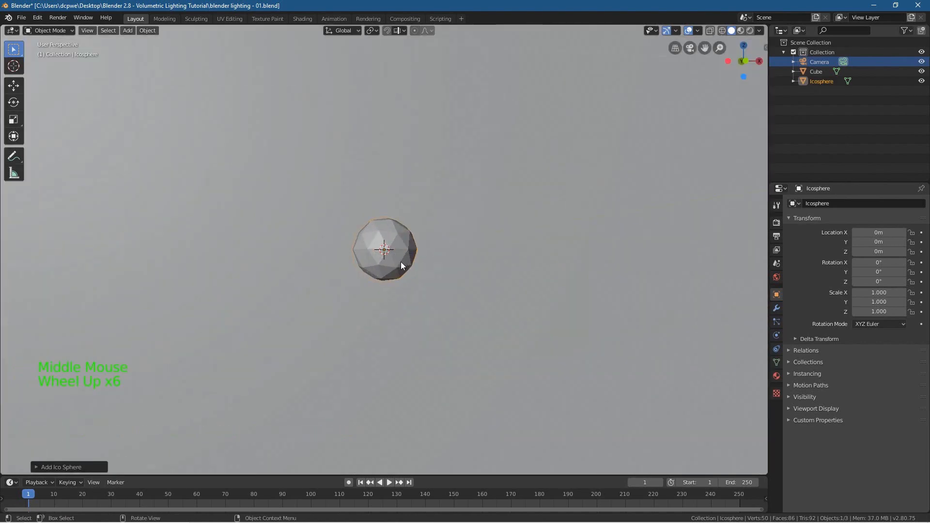
{"action": "left_click", "coordinate": [870, 292]}
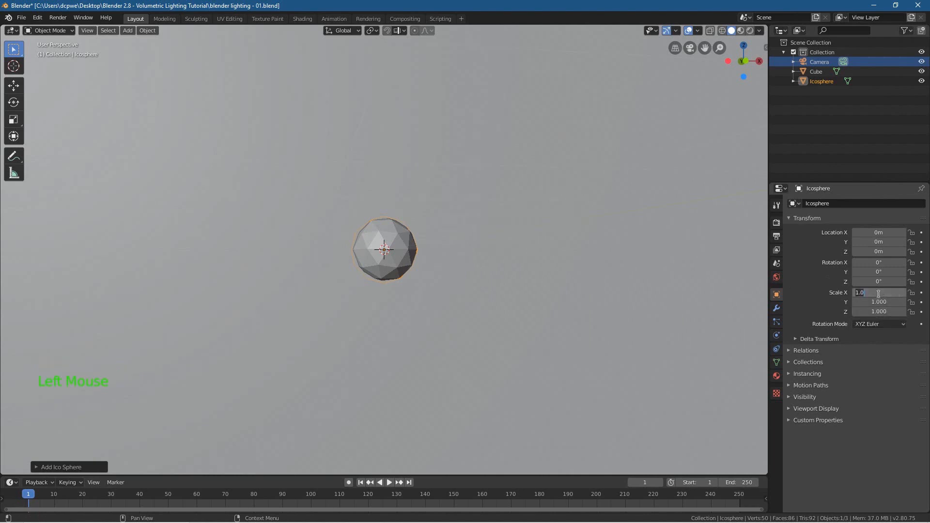
{"action": "type", "text": "0.7"}
{"action": "key", "text": "Return"}
{"action": "left_click", "coordinate": [868, 293]}
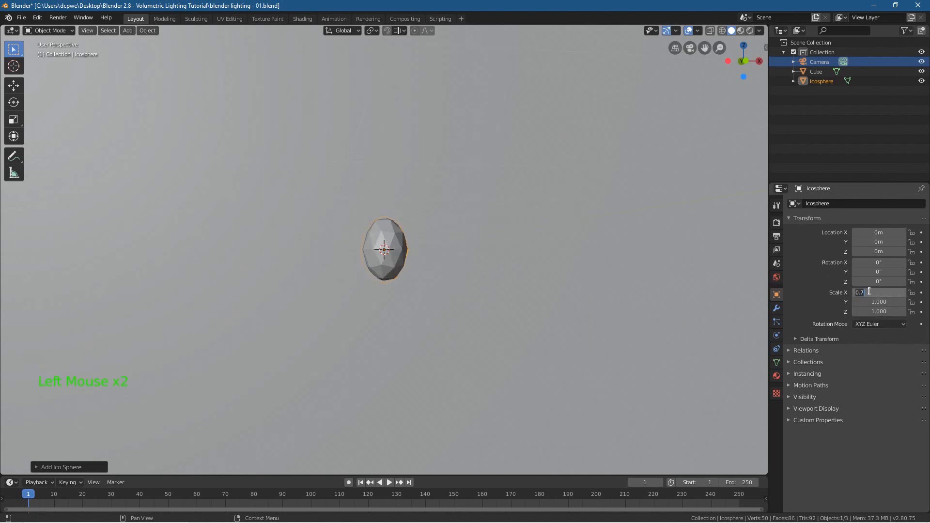
{"action": "key", "text": "ctrl+c"}
{"action": "left_click", "coordinate": [881, 301]}
{"action": "left_click", "coordinate": [881, 300]}
{"action": "key", "text": "ctrl+v"}
{"action": "left_click", "coordinate": [879, 313]}
{"action": "left_click", "coordinate": [879, 312]}
{"action": "key", "text": "ctrl+v"}
{"action": "left_click", "coordinate": [877, 304]}
- Show the scene in front orthographic view with solid shading and X-ray enabled
{"action": "scroll", "coordinate": [443, 287], "scroll_direction": "down", "scroll_amount": 4}
{"action": "middle_click_drag", "start_coordinate": [443, 288], "coordinate": [395, 269]}
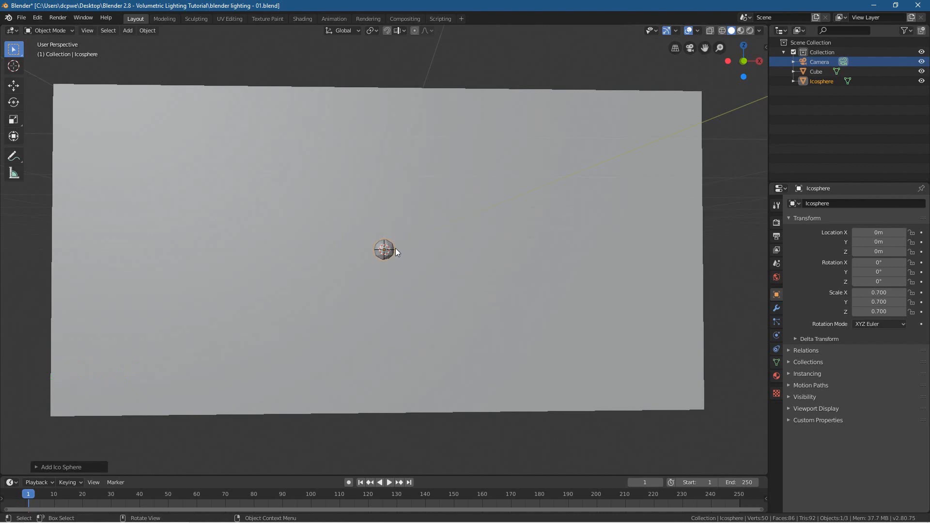
{"action": "key", "text": "KP_1"}
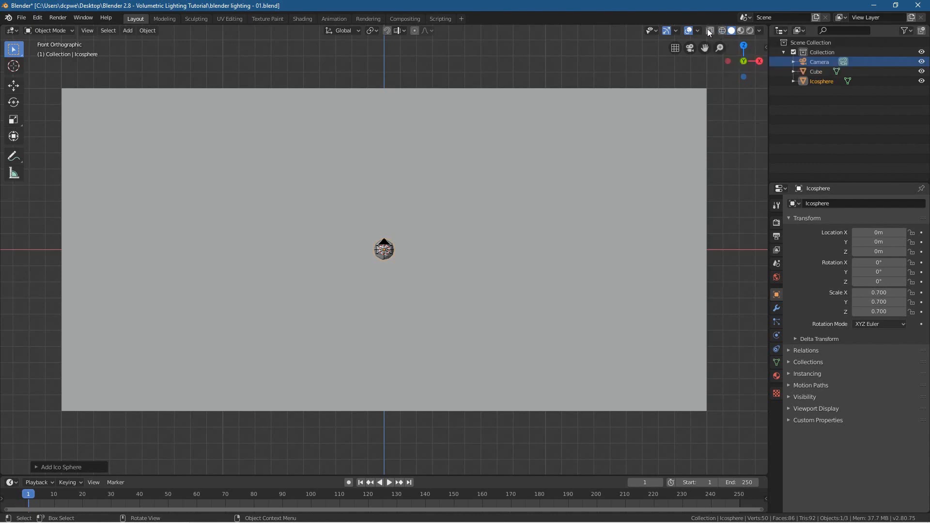
{"action": "left_click", "coordinate": [723, 31]}
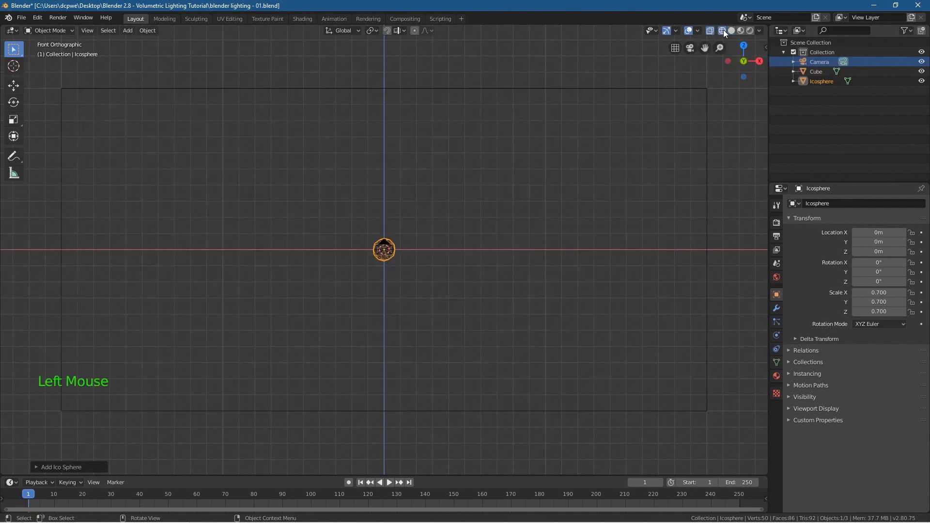
{"action": "left_click", "coordinate": [731, 30]}
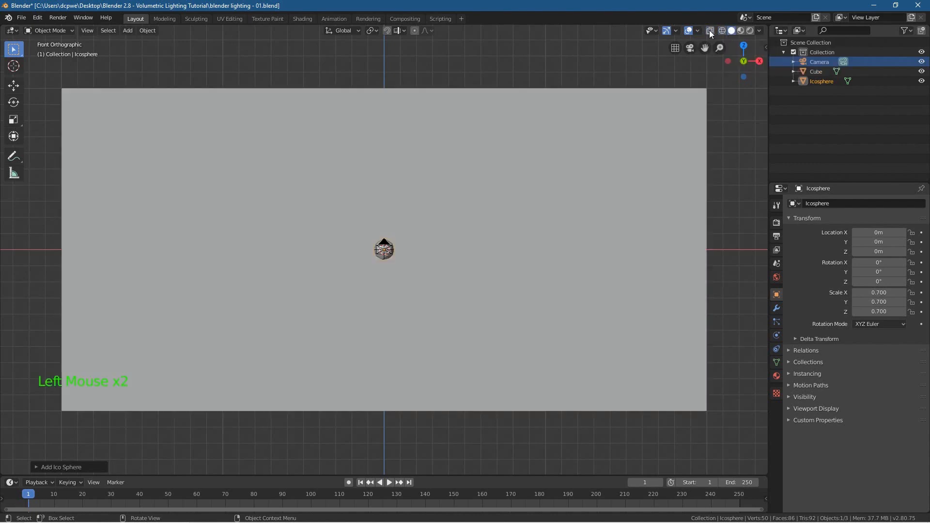
{"action": "left_click", "coordinate": [709, 31]}
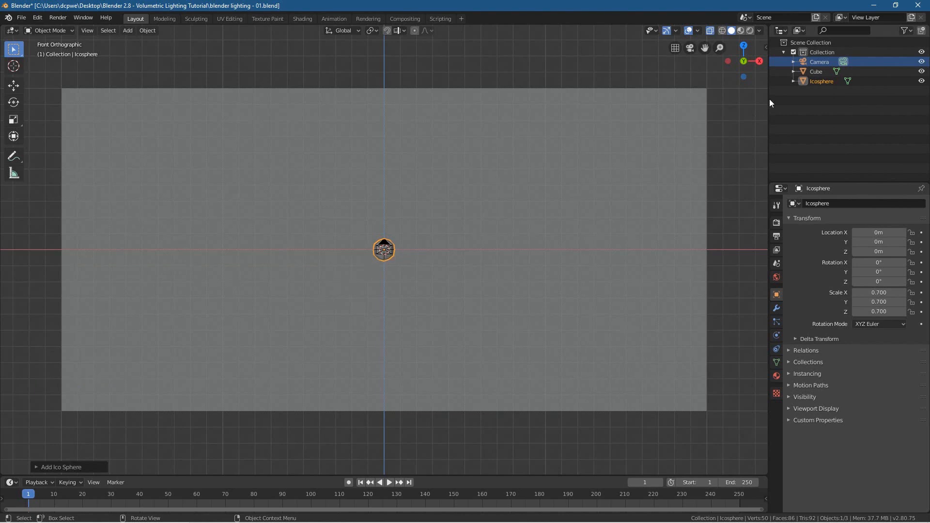
- Move only the ico sphere along the X axis in snapped increments to -18 m, near the wall's left end
{"action": "left_click", "coordinate": [812, 82]}
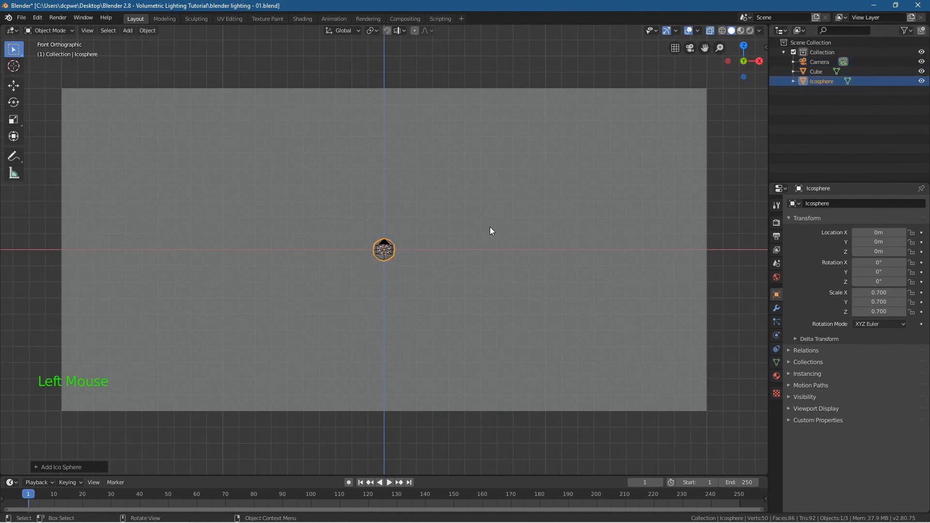
{"action": "key", "text": "g"}
{"action": "key", "text": "x"}
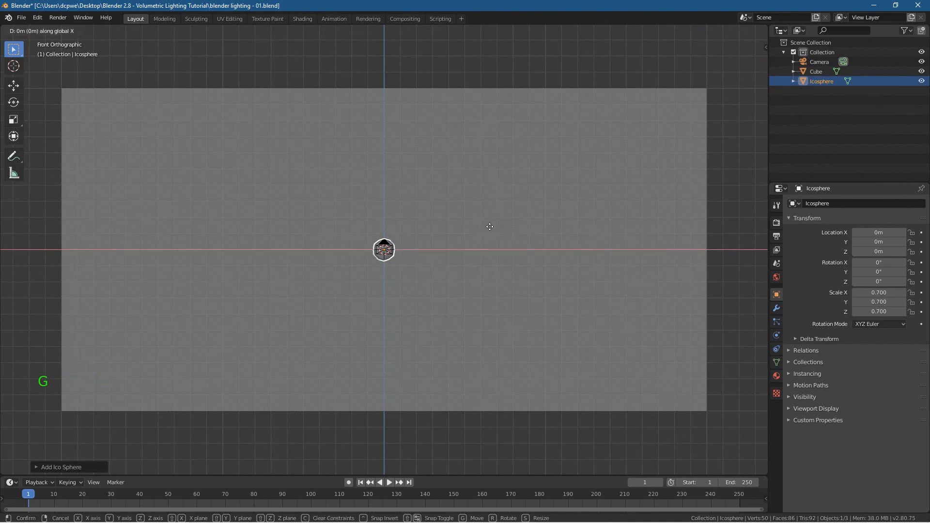
{"action": "key", "text": "ctrl"}
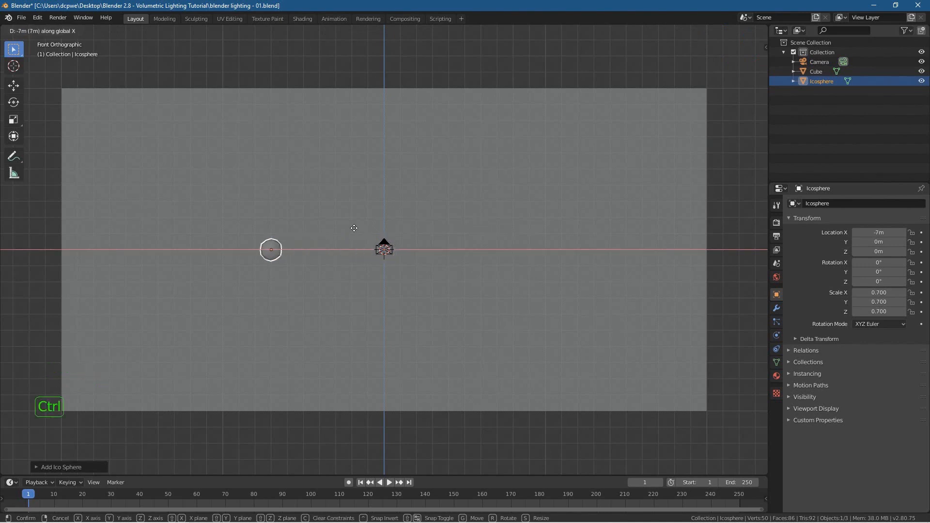
{"action": "left_click", "coordinate": [202, 240]}
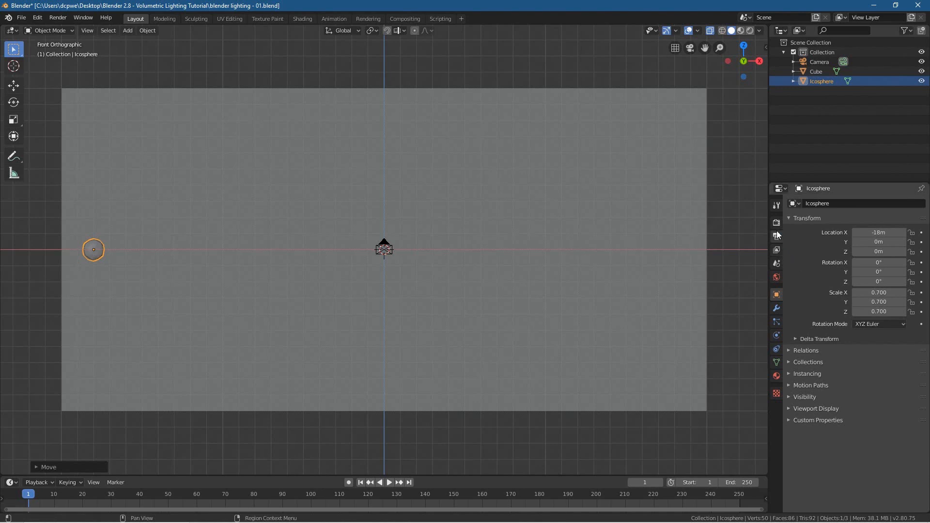
- Add an Array modifier to the ico sphere
{"action": "left_click", "coordinate": [777, 308]}
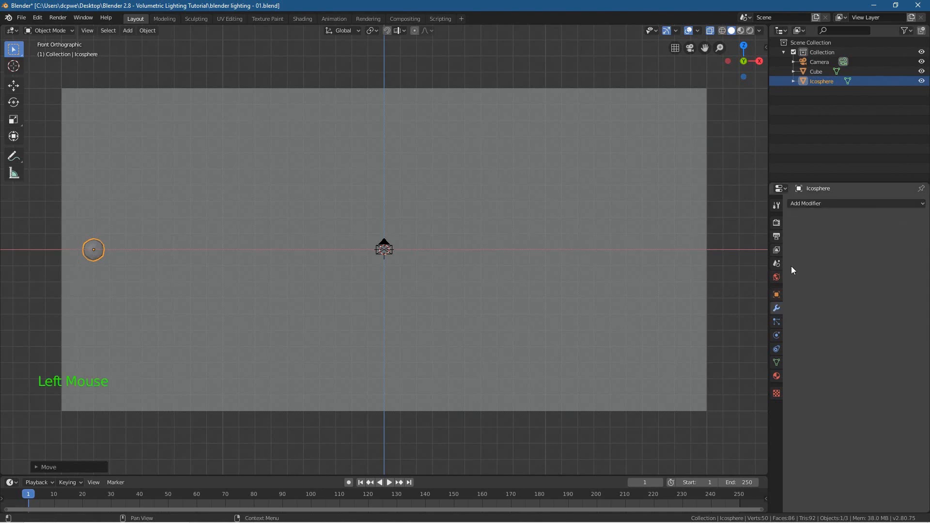
{"action": "left_click", "coordinate": [806, 202]}
{"action": "left_click", "coordinate": [736, 225]}
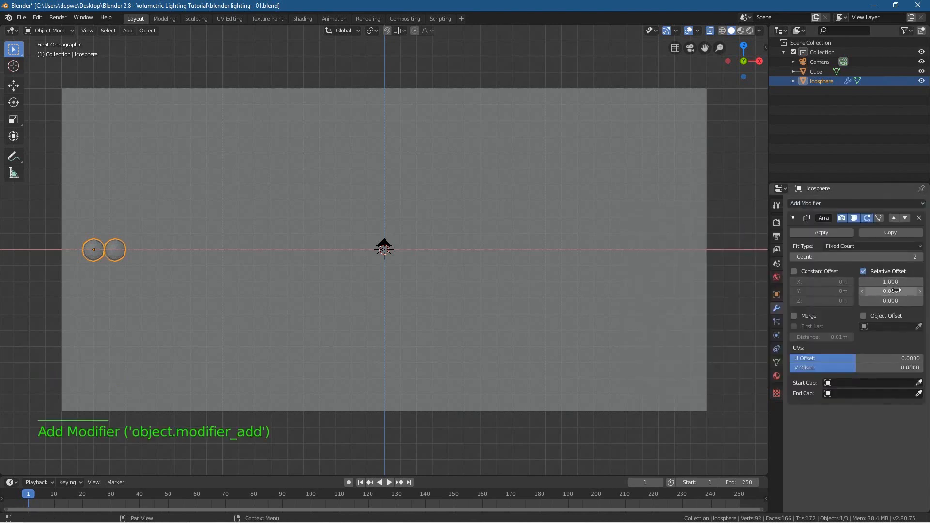
- Set the array's relative offset on X to 2.3 to space the spheres apart
{"action": "left_click", "coordinate": [919, 282]}
{"action": "left_click", "coordinate": [919, 282]}
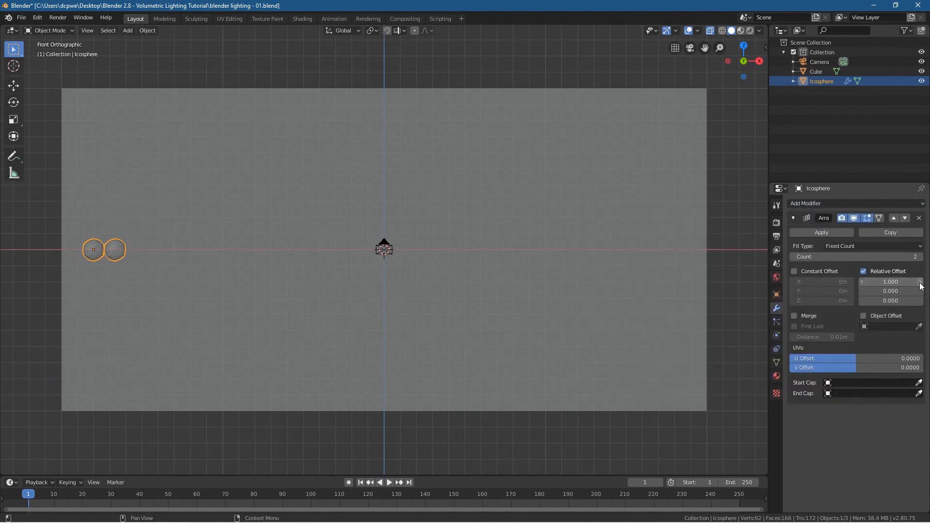
{"action": "left_click", "coordinate": [920, 282]}
{"action": "left_click", "coordinate": [920, 281]}
{"action": "left_click", "coordinate": [920, 282]}
{"action": "left_click", "coordinate": [919, 281]}
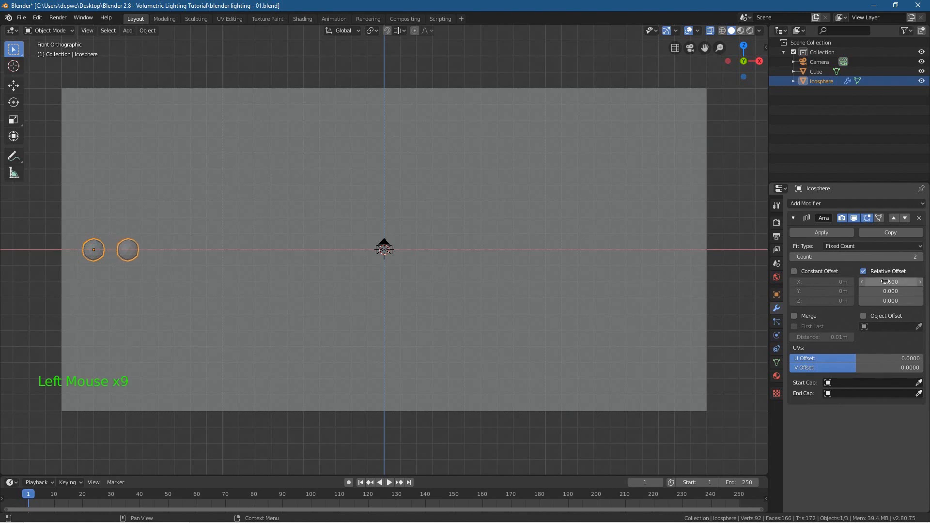
{"action": "scroll", "coordinate": [345, 279], "scroll_direction": "up", "scroll_amount": 3}
{"action": "middle_click_drag", "start_coordinate": [345, 281], "coordinate": [737, 292], "text": "shift"}
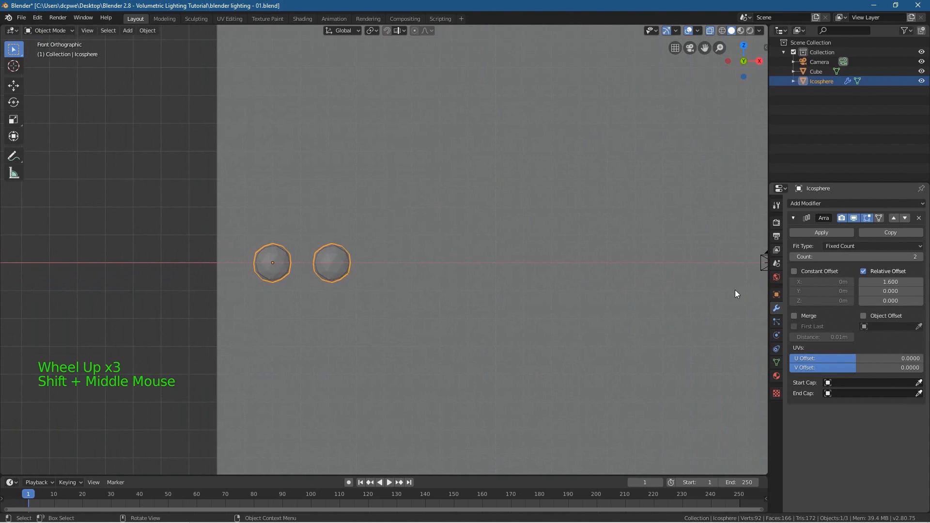
{"action": "left_click", "coordinate": [863, 281]}
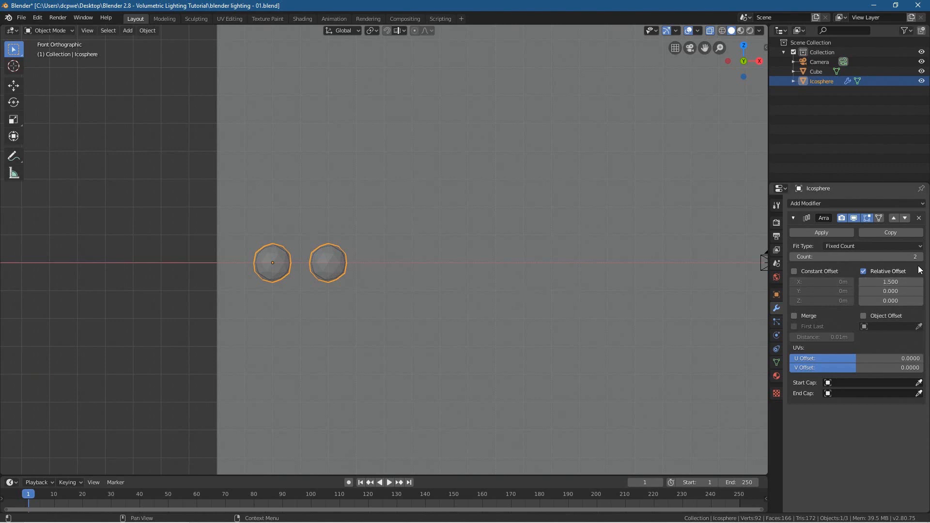
{"action": "left_click", "coordinate": [920, 282]}
{"action": "left_click", "coordinate": [920, 282]}
{"action": "left_click", "coordinate": [919, 281]}
{"action": "left_click", "coordinate": [919, 282]}
{"action": "left_click", "coordinate": [920, 282]}
{"action": "left_click", "coordinate": [920, 282]}
{"action": "left_click", "coordinate": [920, 282]}
{"action": "left_click", "coordinate": [920, 282]}
{"action": "left_click", "coordinate": [920, 282]}
{"action": "left_click", "coordinate": [862, 281]}
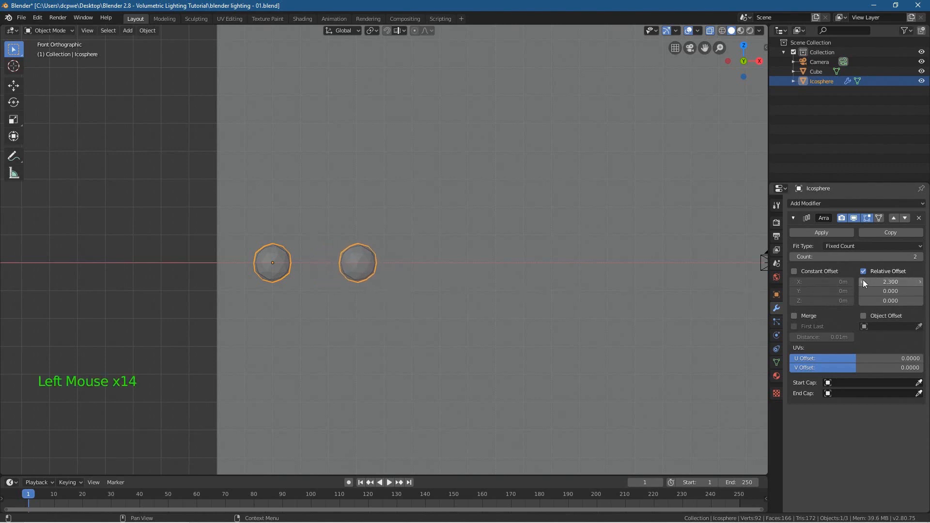
{"action": "left_click", "coordinate": [858, 281]}
{"action": "left_click", "coordinate": [862, 282]}
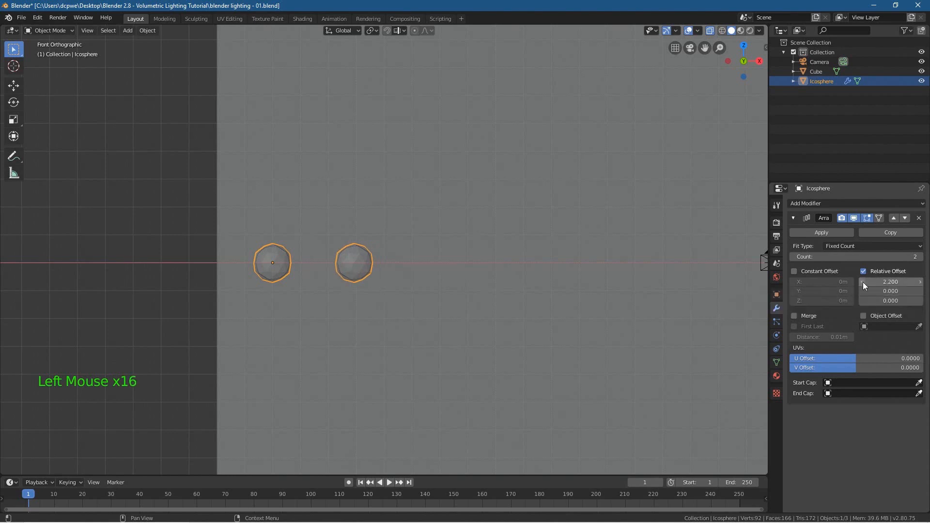
{"action": "left_click", "coordinate": [919, 282]}
- Raise the array count to 13 so the row of spheres spans the wall's width
{"action": "scroll", "coordinate": [565, 264], "scroll_direction": "down", "scroll_amount": 3}
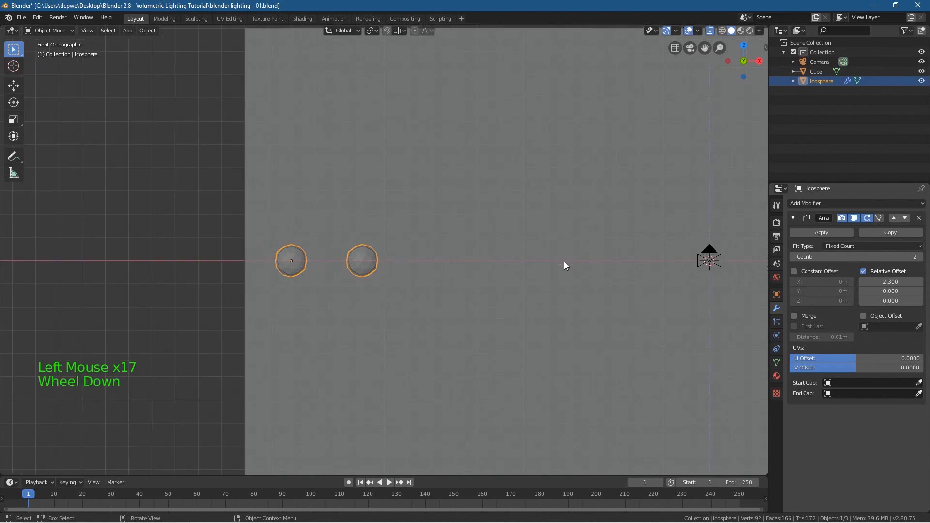
{"action": "scroll", "coordinate": [507, 283], "scroll_direction": "down", "scroll_amount": 1, "text": "ctrl"}
{"action": "scroll", "coordinate": [508, 273], "scroll_direction": "down", "scroll_amount": 1}
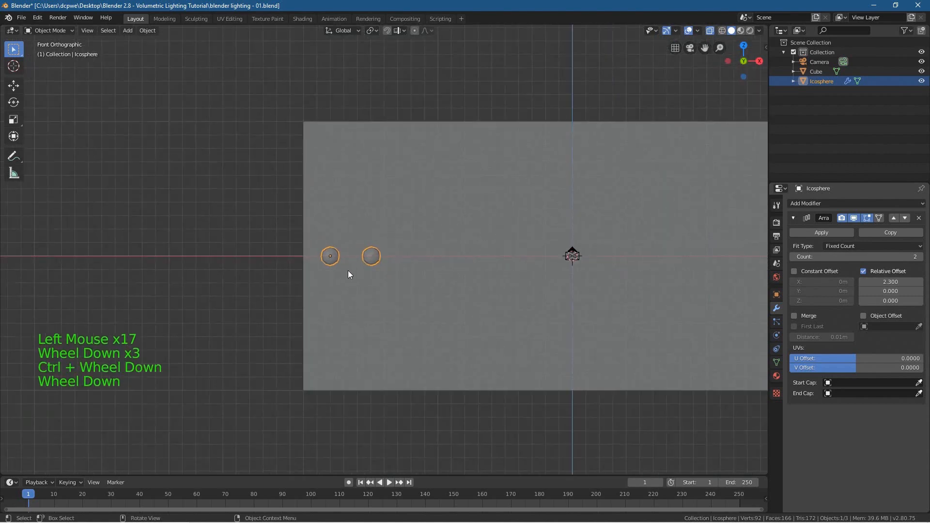
{"action": "middle_click_drag", "start_coordinate": [650, 274], "coordinate": [498, 279], "text": "shift"}
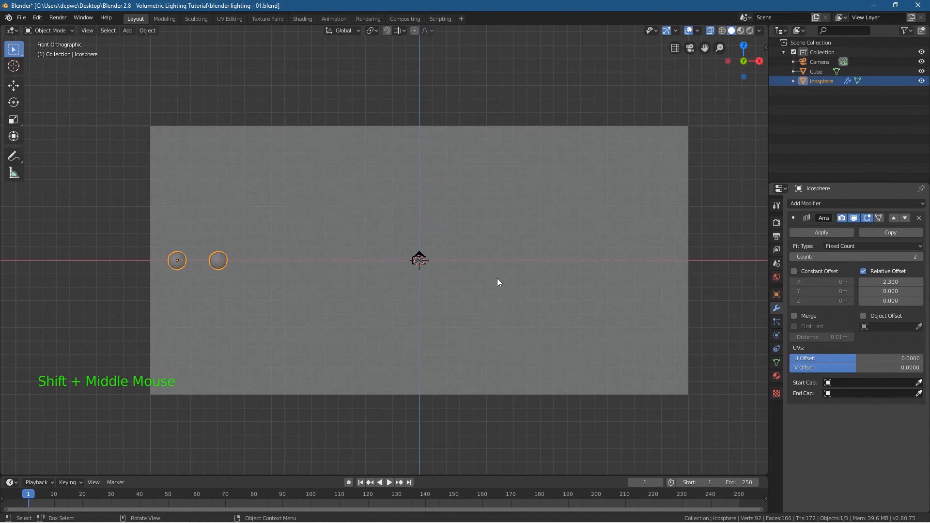
{"action": "left_click", "coordinate": [920, 256]}
{"action": "left_click", "coordinate": [921, 256]}
{"action": "left_click", "coordinate": [920, 256]}
{"action": "left_click", "coordinate": [920, 257]}
{"action": "left_click", "coordinate": [920, 256]}
{"action": "left_click", "coordinate": [920, 256]}
{"action": "left_click", "coordinate": [920, 256]}
{"action": "left_click", "coordinate": [920, 257]}
{"action": "left_click", "coordinate": [920, 257]}
{"action": "left_click", "coordinate": [921, 257]}
{"action": "left_click", "coordinate": [920, 257]}
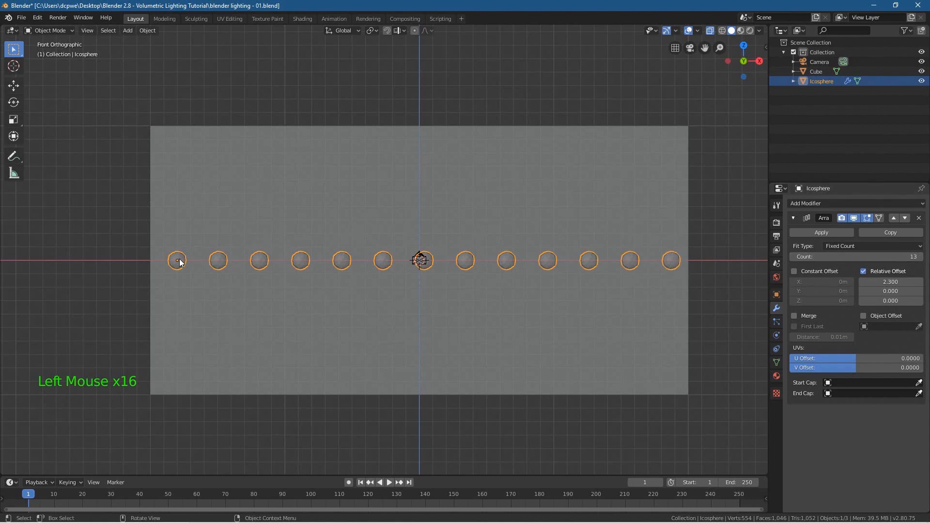
- Enable the array's constant offset and set its X value to -0.1 m to tighten the row
{"action": "left_click", "coordinate": [794, 271]}
{"action": "left_click", "coordinate": [794, 281]}
{"action": "left_click", "coordinate": [794, 282]}
{"action": "left_click", "coordinate": [793, 281]}
{"action": "left_click", "coordinate": [793, 282]}
{"action": "left_click", "coordinate": [794, 282]}
{"action": "left_click", "coordinate": [793, 281]}
{"action": "left_click", "coordinate": [793, 282]}
{"action": "left_click", "coordinate": [793, 281]}
{"action": "left_click", "coordinate": [793, 282]}
{"action": "left_click", "coordinate": [794, 282]}
{"action": "left_click", "coordinate": [793, 281]}
{"action": "left_click", "coordinate": [793, 281]}
{"action": "left_click", "coordinate": [793, 281]}
{"action": "left_click", "coordinate": [793, 281]}
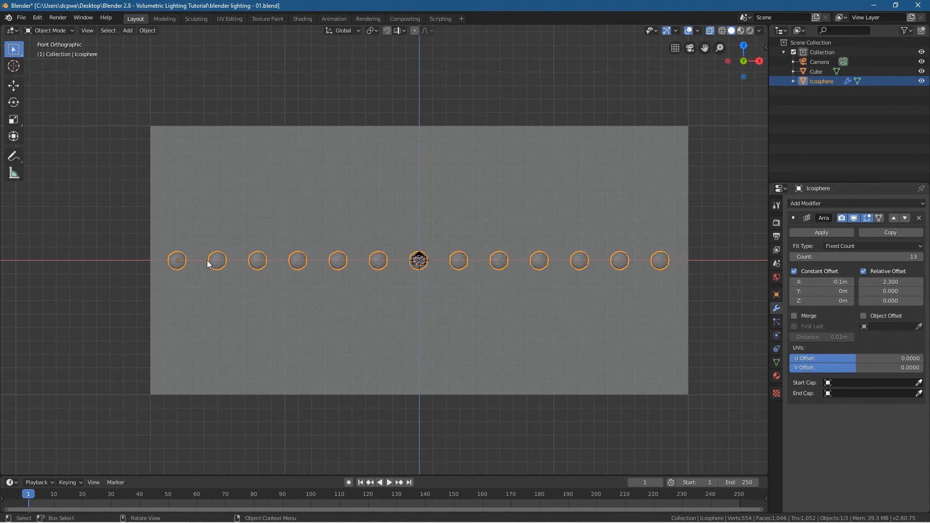
- Fine-tune the array's constant X offset to -0.09 m, checking the spacing at the wall's right end
{"action": "scroll", "coordinate": [686, 304], "scroll_direction": "up", "scroll_amount": 2}
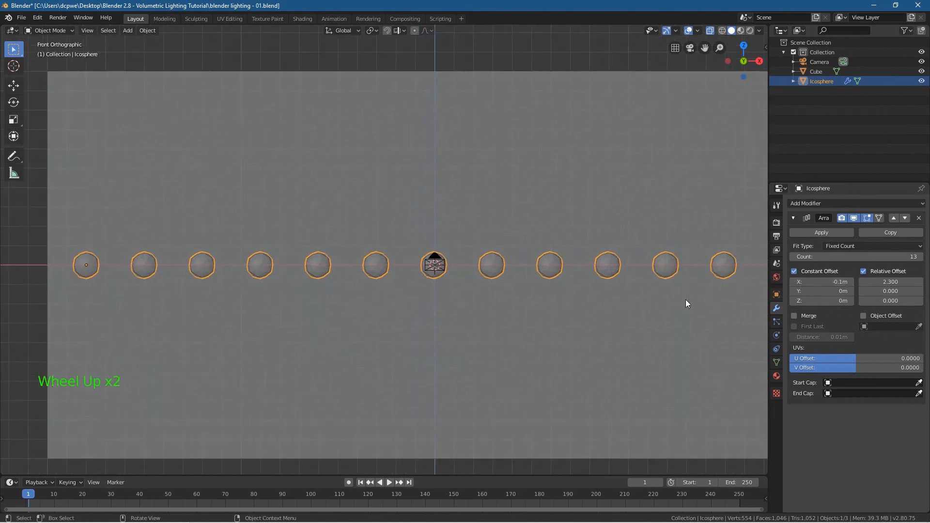
{"action": "middle_click_drag", "start_coordinate": [685, 304], "coordinate": [410, 298], "text": "shift"}
{"action": "scroll", "coordinate": [410, 299], "scroll_direction": "up", "scroll_amount": 1}
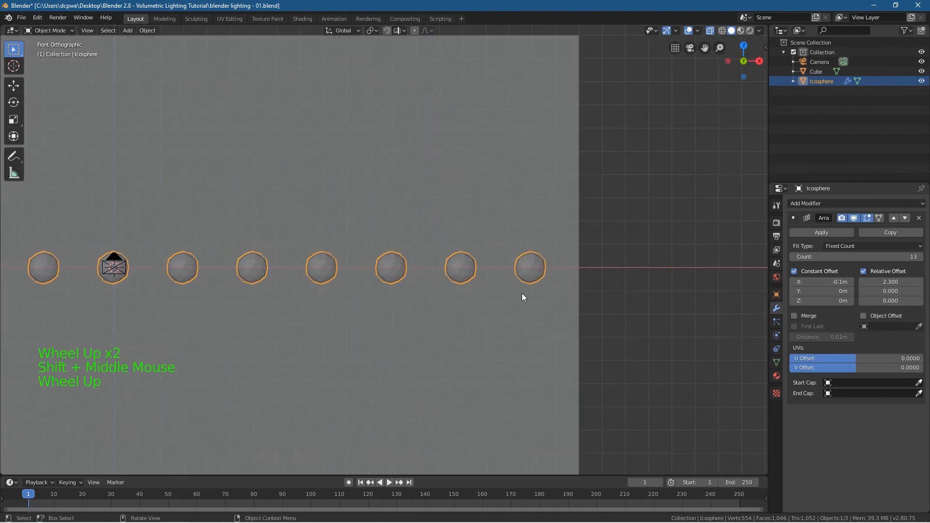
{"action": "left_click", "coordinate": [851, 281]}
{"action": "left_click", "coordinate": [851, 282]}
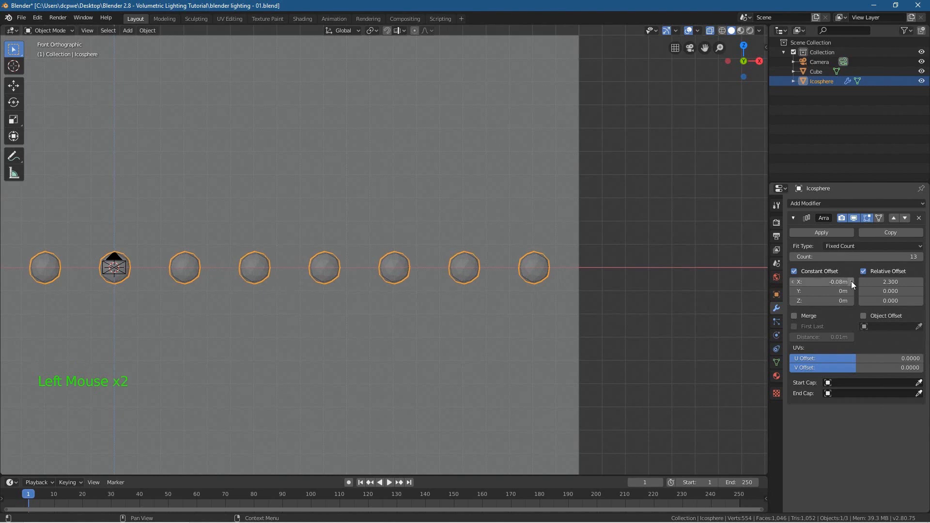
{"action": "left_click", "coordinate": [792, 281]}
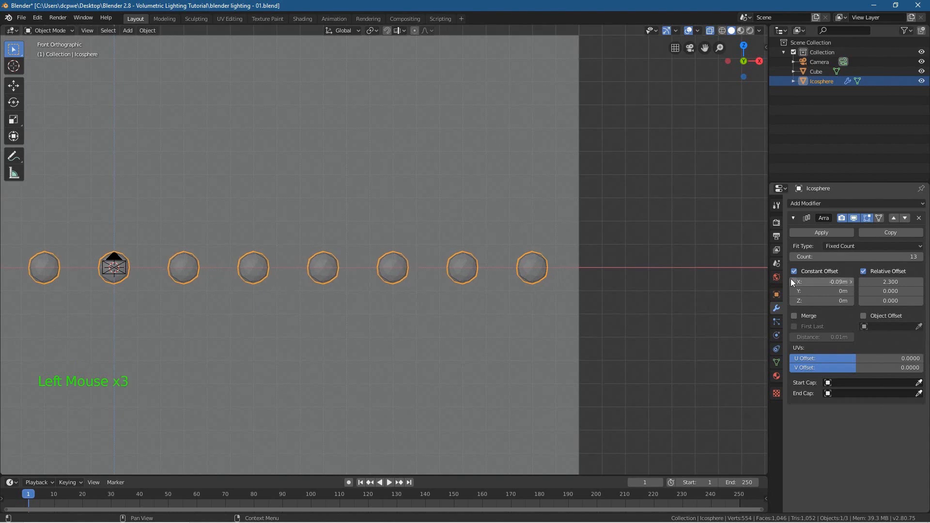
- Apply the Array modifier to the row of spheres
{"action": "scroll", "coordinate": [338, 310], "scroll_direction": "down", "scroll_amount": 6}
{"action": "middle_click_drag", "start_coordinate": [339, 310], "coordinate": [418, 301], "text": "shift"}
{"action": "scroll", "coordinate": [417, 301], "scroll_direction": "up", "scroll_amount": 3}
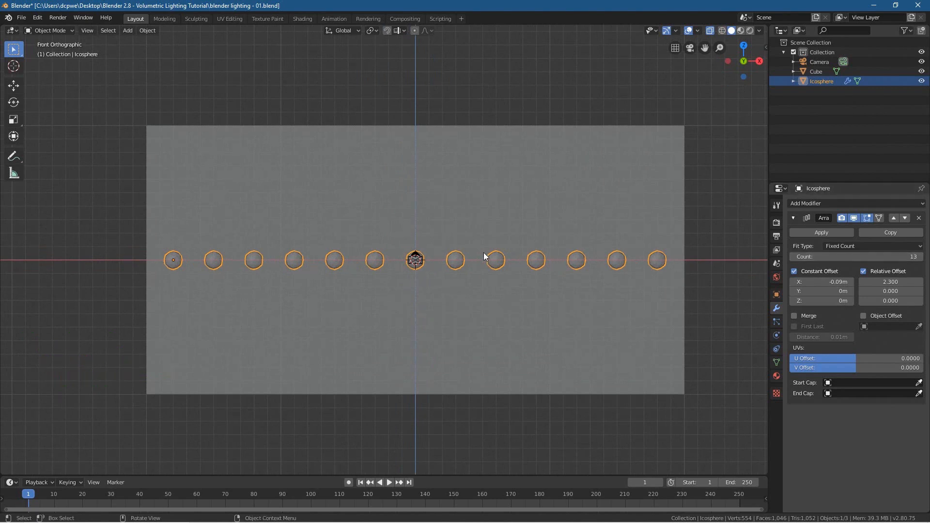
{"action": "left_click", "coordinate": [821, 232]}
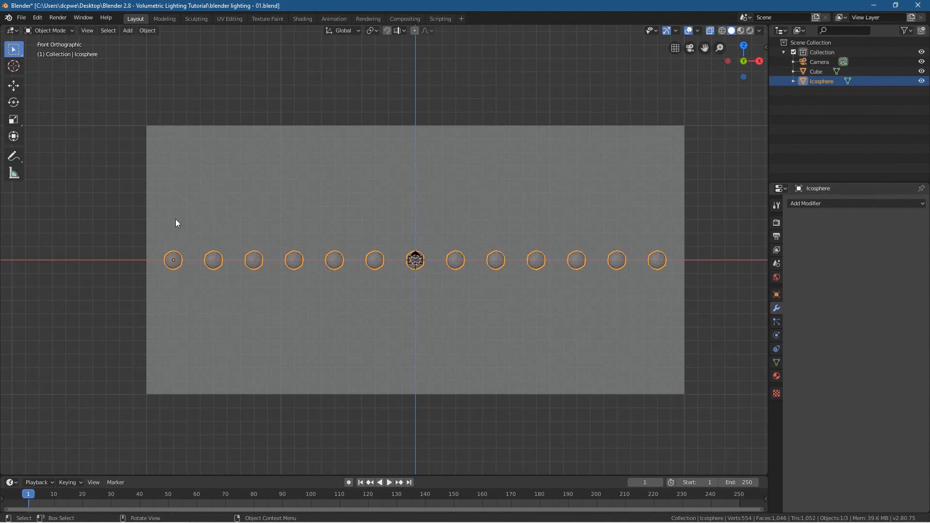
- Move the row of spheres up along the Z axis in snapped increments to just below the wall's top edge
{"action": "key", "text": "g"}
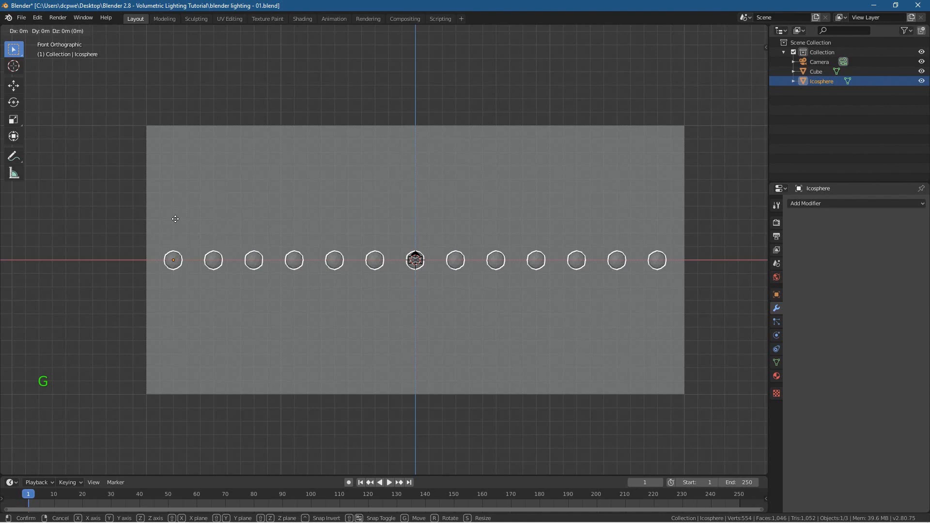
{"action": "key", "text": "z"}
{"action": "key", "text": "ctrl"}
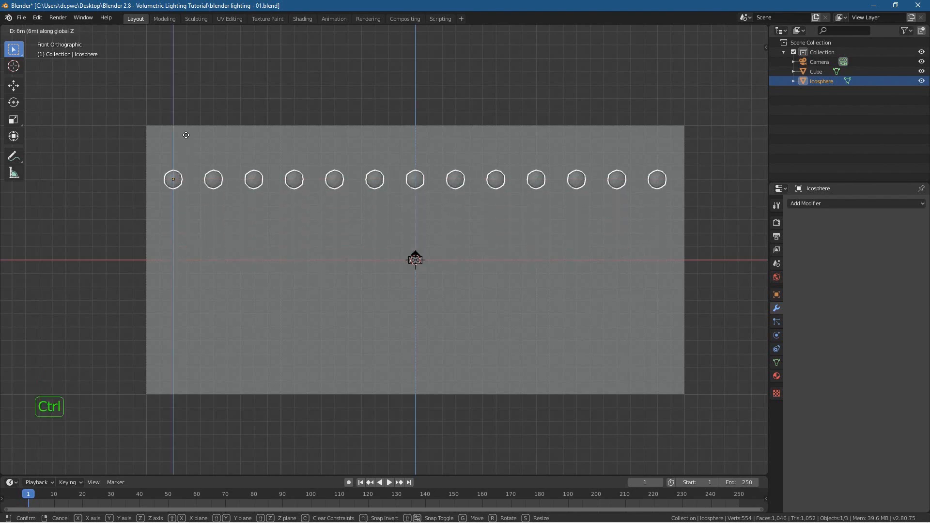
{"action": "left_click", "coordinate": [186, 117]}
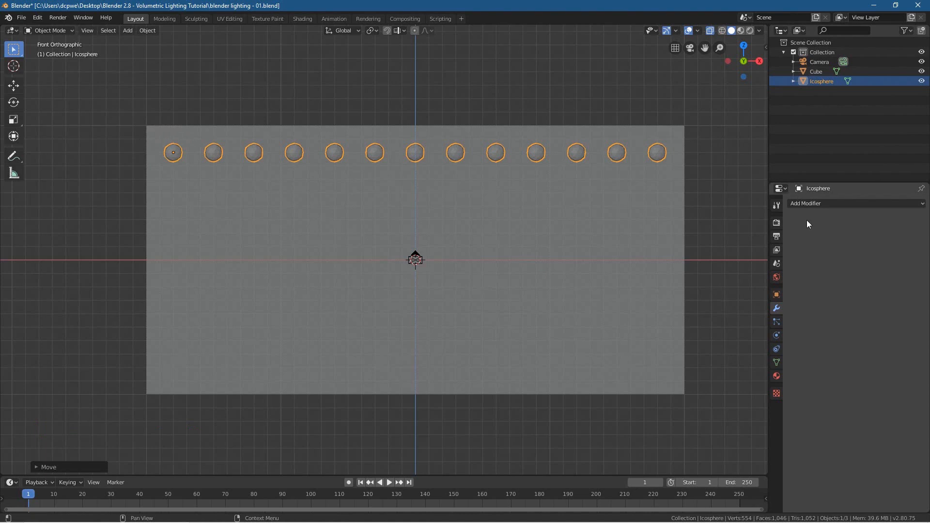
- Add a second Array modifier to the row of spheres and set its relative X offset to 0
{"action": "left_click", "coordinate": [775, 308]}
{"action": "left_click", "coordinate": [775, 307]}
{"action": "left_click", "coordinate": [801, 202]}
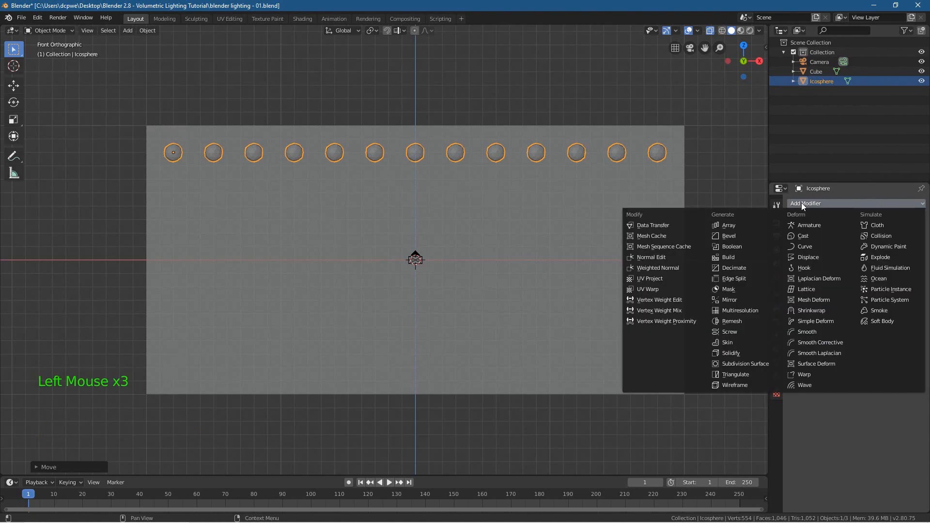
{"action": "left_click", "coordinate": [742, 223]}
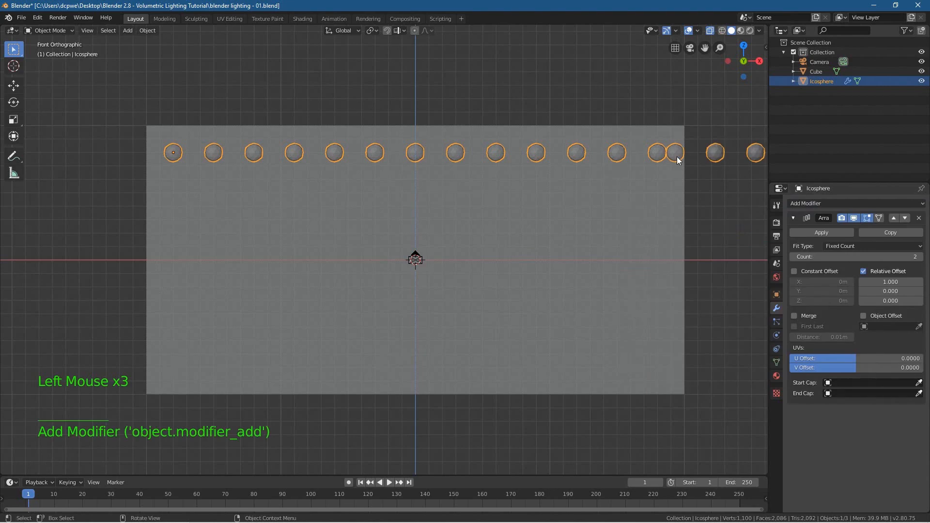
{"action": "scroll", "coordinate": [650, 187], "scroll_direction": "down", "scroll_amount": 4}
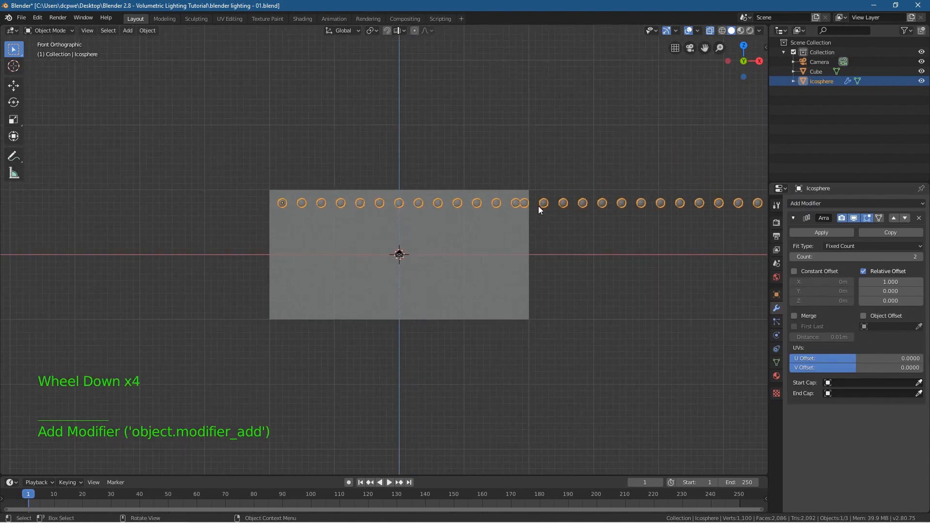
{"action": "scroll", "coordinate": [532, 213], "scroll_direction": "up", "scroll_amount": 5}
{"action": "scroll", "coordinate": [532, 213], "scroll_direction": "down", "scroll_amount": 1}
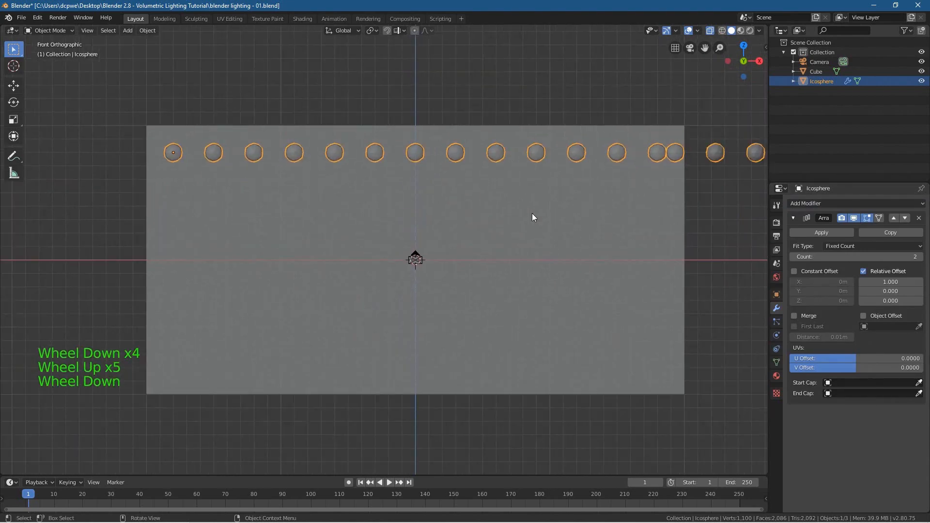
{"action": "left_click", "coordinate": [881, 281]}
{"action": "type", "text": "0"}
{"action": "key", "text": "Return"}
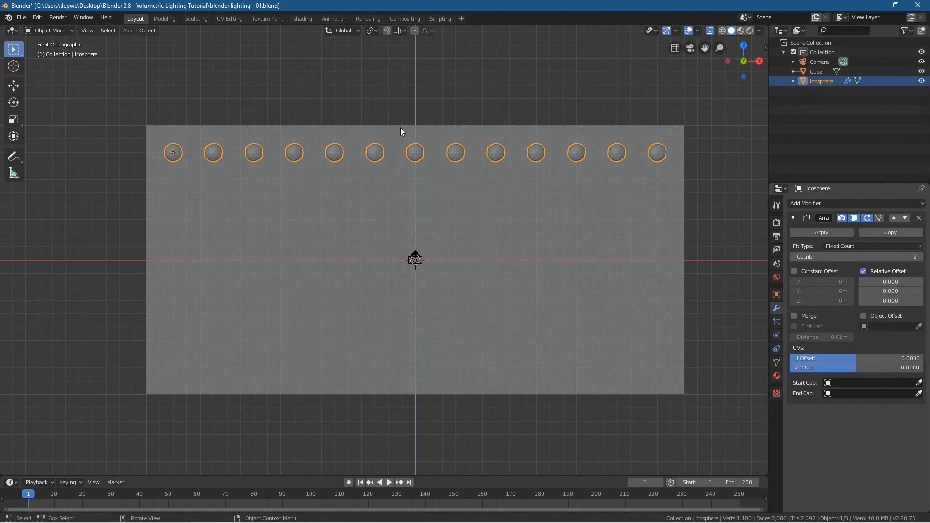
- Set the second array's relative offset on Z to -2.0 to place the copied row below the first
{"action": "left_click_drag", "start_coordinate": [890, 301], "coordinate": [862, 301]}
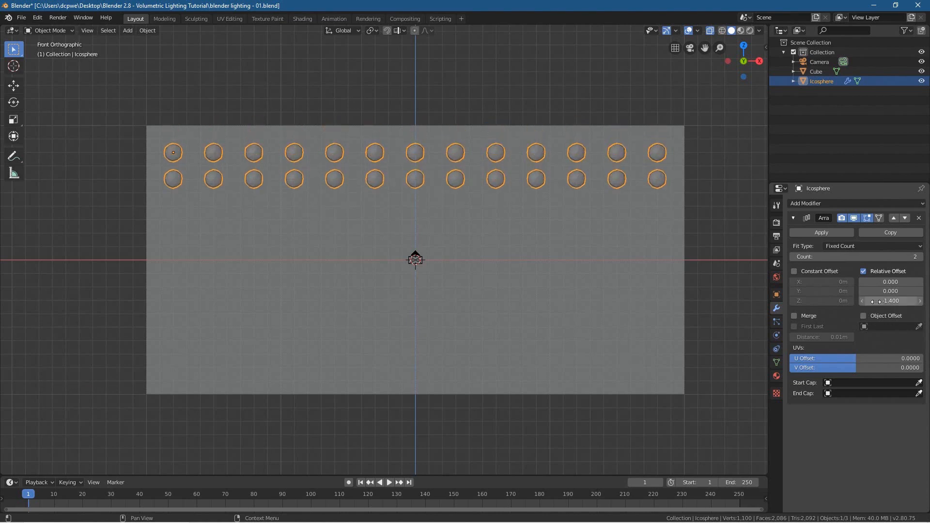
{"action": "left_click", "coordinate": [862, 300]}
{"action": "left_click", "coordinate": [862, 301]}
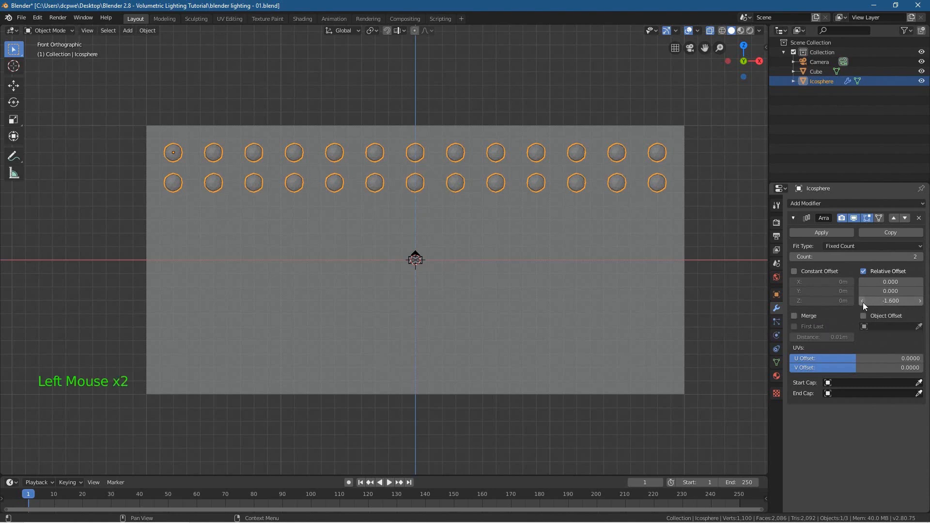
{"action": "left_click", "coordinate": [862, 300]}
{"action": "left_click", "coordinate": [862, 301]}
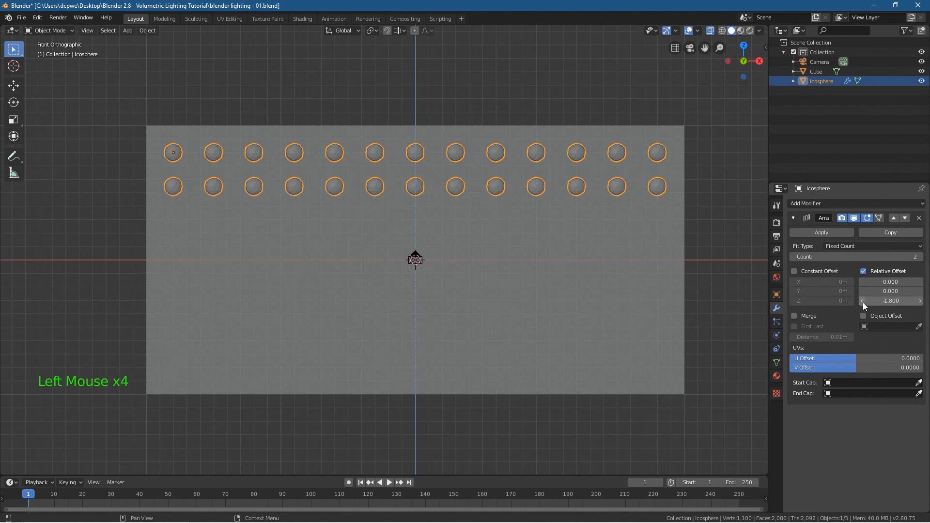
{"action": "left_click", "coordinate": [862, 301]}
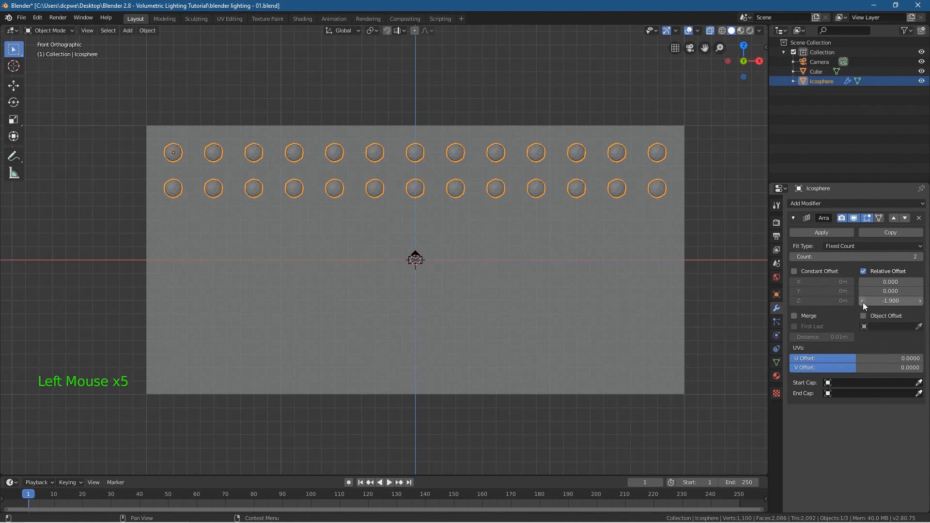
{"action": "left_click", "coordinate": [862, 301]}
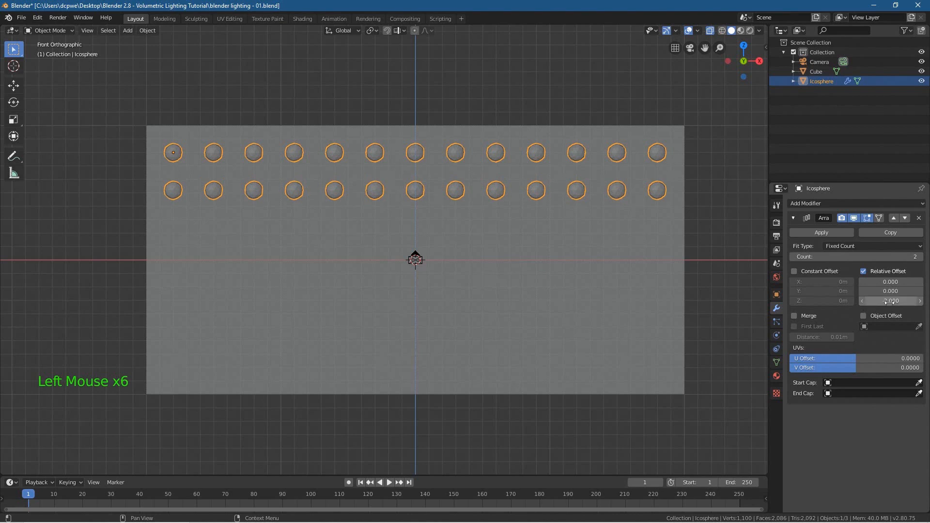
- Raise the second array's count to 7 rows to fill the wall's height
{"action": "left_click", "coordinate": [918, 257]}
{"action": "left_click", "coordinate": [918, 257]}
{"action": "left_click", "coordinate": [918, 257]}
{"action": "left_click", "coordinate": [918, 256]}
{"action": "left_click", "coordinate": [918, 257]}
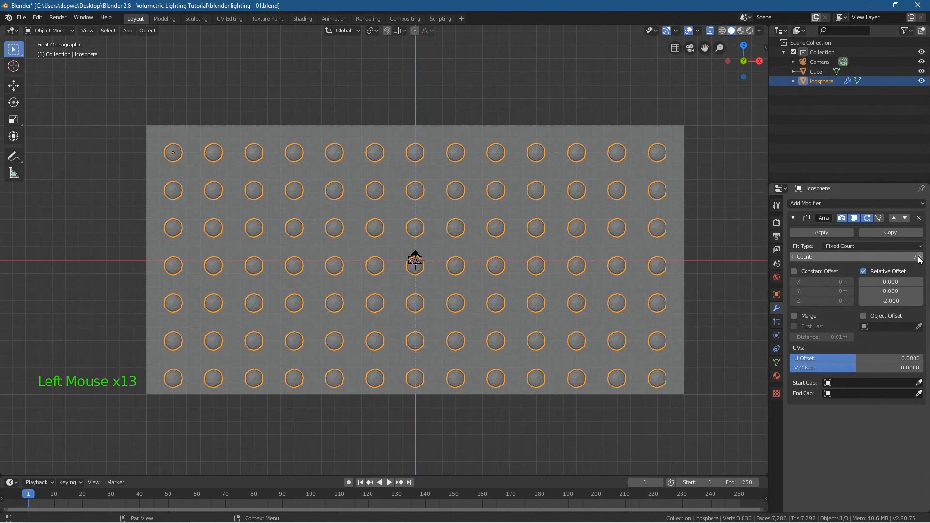
- Enable the second array's constant offset and set its Z value to 0.22 m to even out the row spacing
{"action": "left_click", "coordinate": [794, 271]}
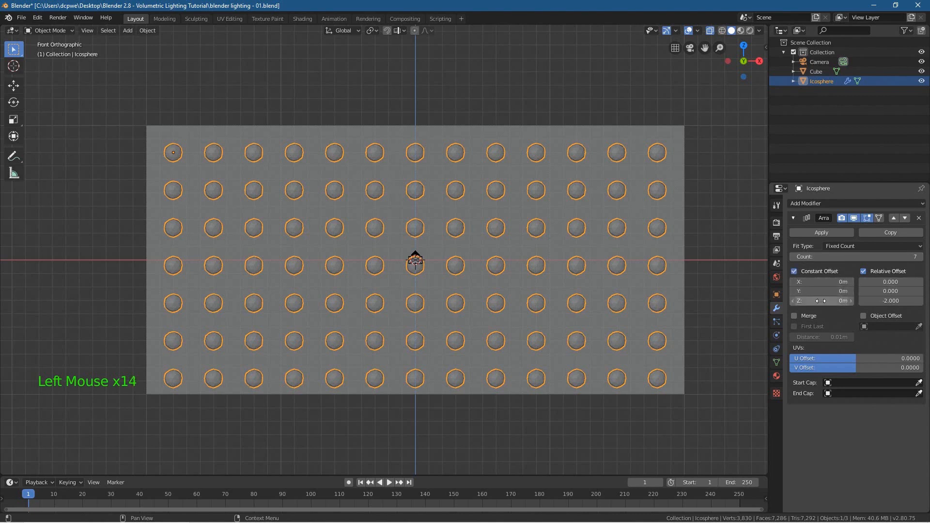
{"action": "left_click", "coordinate": [792, 300]}
{"action": "left_click", "coordinate": [793, 299]}
{"action": "left_click", "coordinate": [850, 301]}
{"action": "left_click", "coordinate": [851, 300]}
{"action": "left_click", "coordinate": [851, 301]}
{"action": "left_click", "coordinate": [851, 301]}
{"action": "left_click", "coordinate": [851, 301]}
{"action": "left_click", "coordinate": [851, 300]}
{"action": "left_click", "coordinate": [851, 301]}
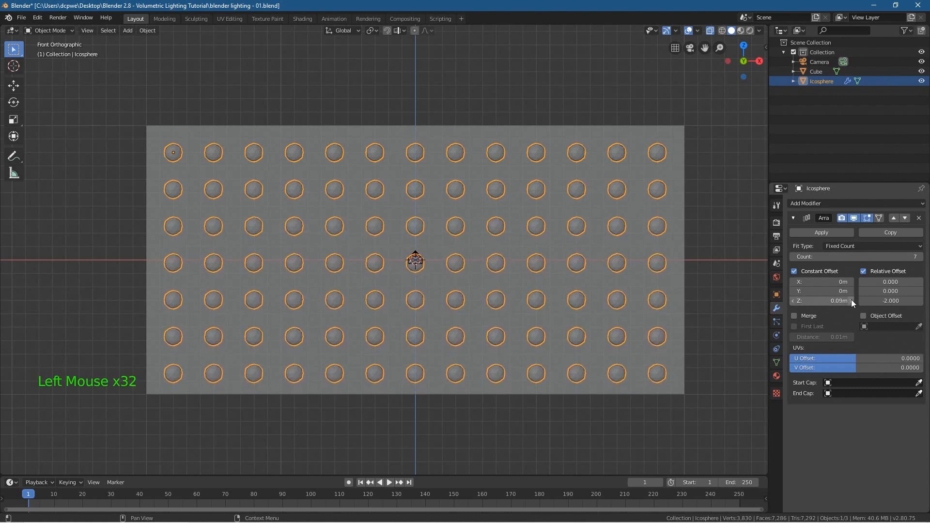
{"action": "left_click", "coordinate": [851, 300]}
{"action": "left_click", "coordinate": [851, 300]}
{"action": "left_click", "coordinate": [851, 301]}
{"action": "left_click", "coordinate": [850, 301]}
{"action": "left_click", "coordinate": [850, 300]}
{"action": "left_click", "coordinate": [851, 300]}
{"action": "left_click", "coordinate": [850, 301]}
{"action": "left_click", "coordinate": [851, 300]}
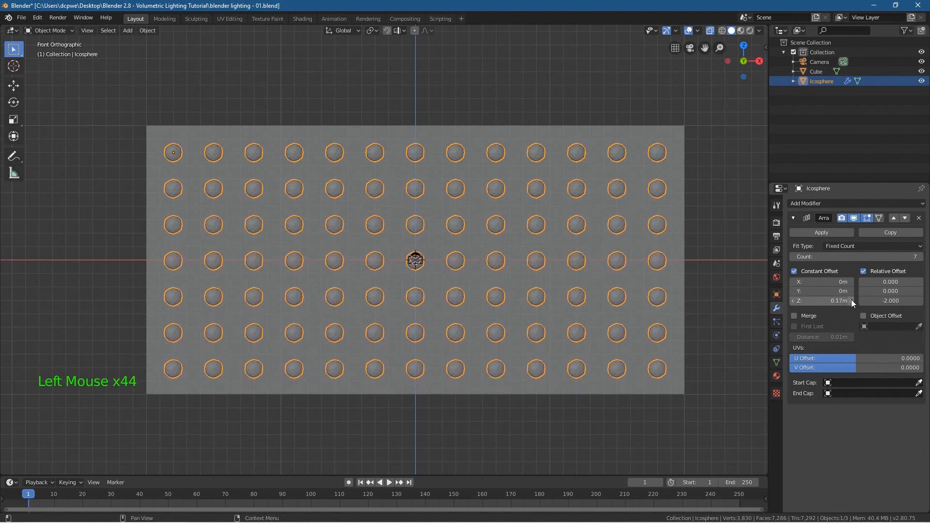
{"action": "left_click", "coordinate": [851, 301]}
{"action": "left_click", "coordinate": [851, 300]}
{"action": "left_click", "coordinate": [850, 301]}
{"action": "left_click", "coordinate": [851, 301]}
{"action": "left_click", "coordinate": [851, 300]}
{"action": "left_click", "coordinate": [851, 301]}
{"action": "left_click", "coordinate": [851, 300]}
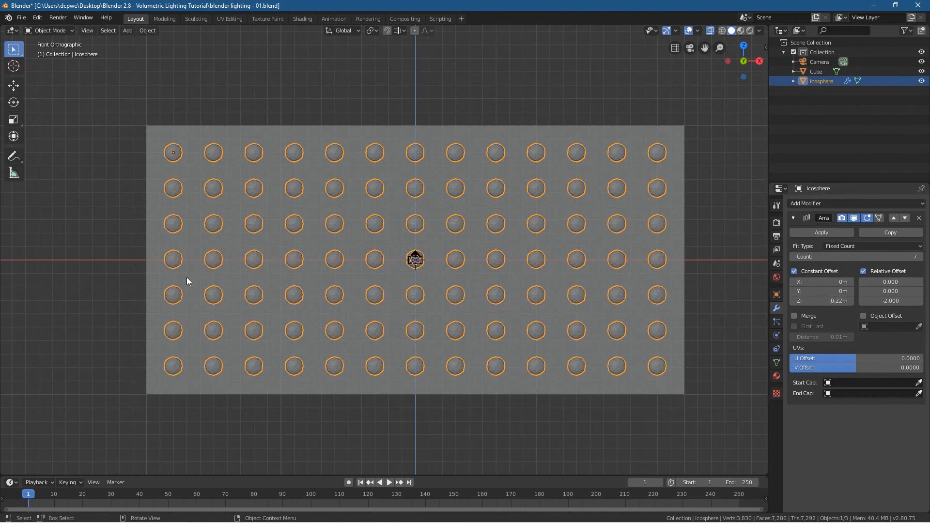
- Apply the remaining Array modifier on the ico sphere grid
{"action": "left_click", "coordinate": [823, 233]}
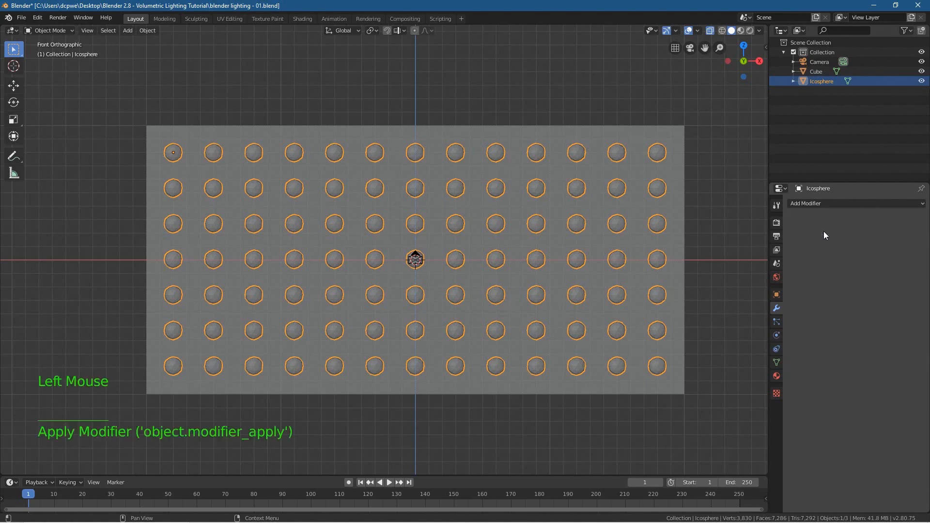
{"action": "middle_click_drag", "start_coordinate": [344, 321], "coordinate": [307, 318]}
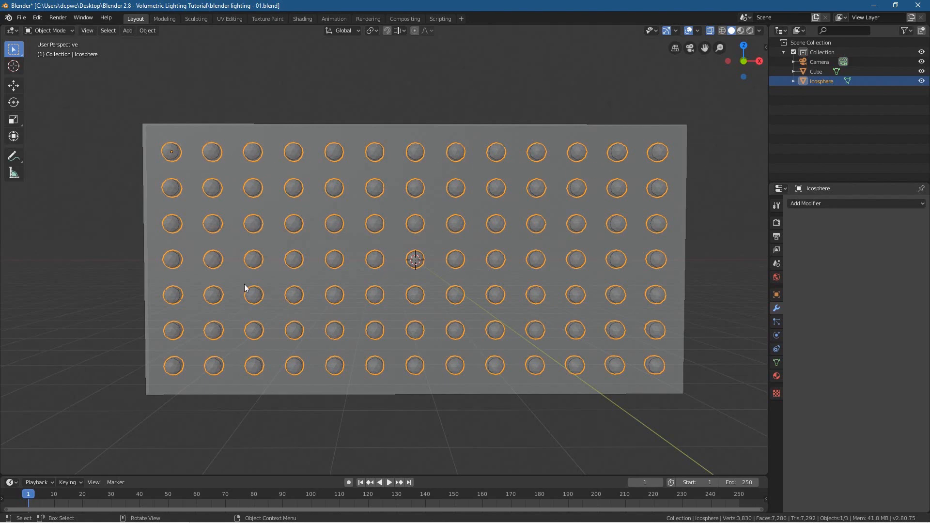
{"action": "middle_click_drag", "start_coordinate": [263, 273], "coordinate": [405, 282]}
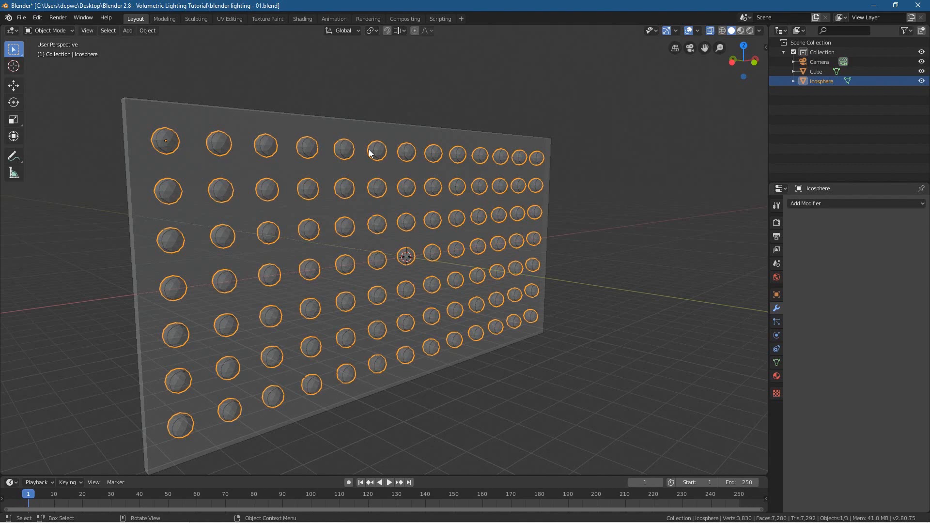
- Select the wall object and rename it from Cube to Wall
{"action": "left_click", "coordinate": [190, 127]}
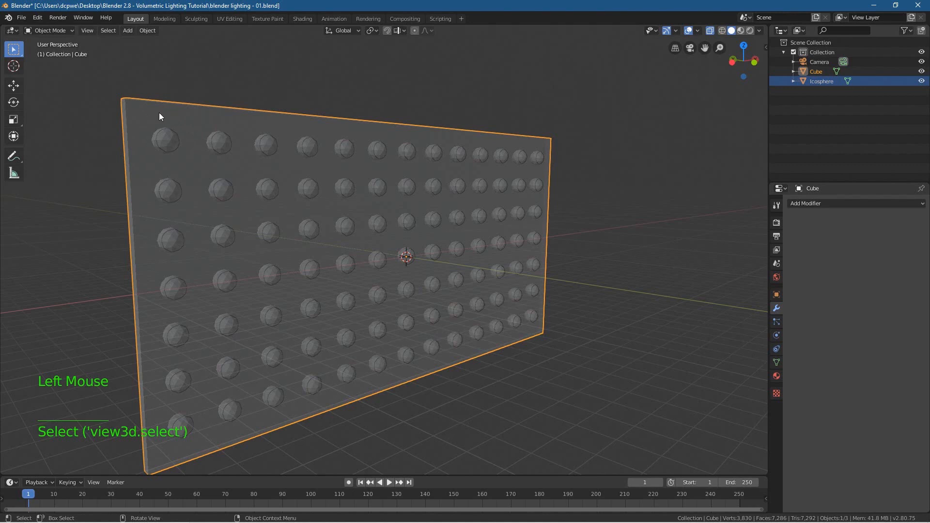
{"action": "left_click", "coordinate": [818, 73]}
{"action": "double_click", "coordinate": [818, 71]}
{"action": "type", "text": "Wal"}
{"action": "key", "text": "BackSpace"}
{"action": "type", "text": "ll"}
{"action": "left_click", "coordinate": [823, 83]}
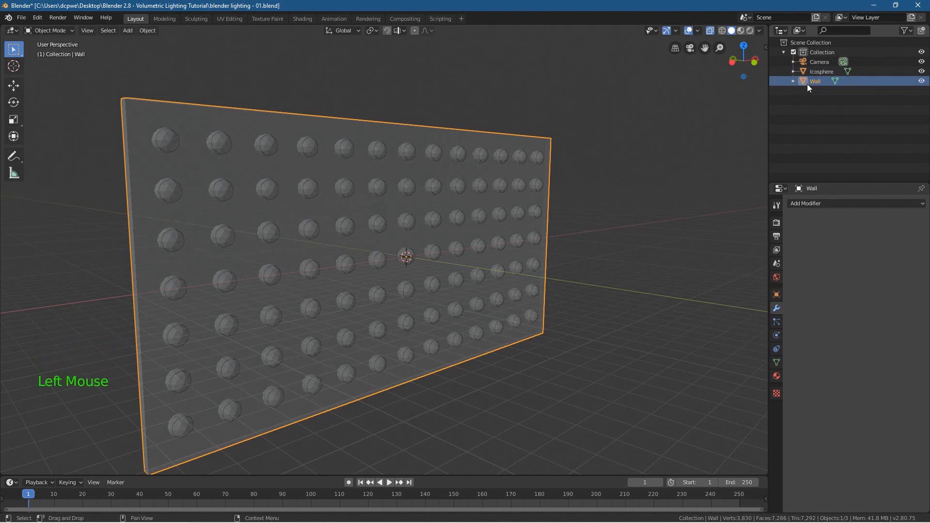
{"action": "left_click", "coordinate": [823, 82]}
- Cut the spheres out of the wall by adding a Boolean Difference modifier with Icosphere as its object and applying it
{"action": "left_click", "coordinate": [776, 309]}
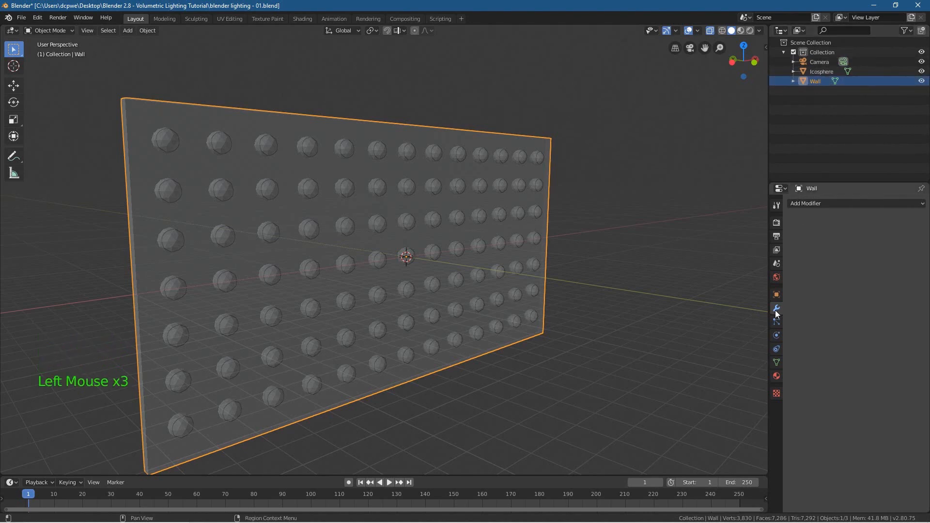
{"action": "left_click", "coordinate": [776, 308]}
{"action": "left_click", "coordinate": [815, 204]}
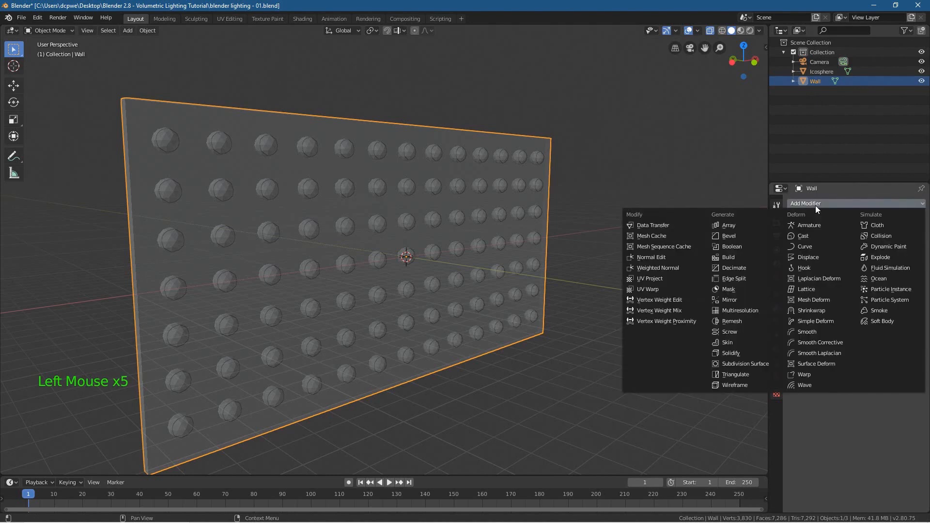
{"action": "left_click", "coordinate": [748, 245]}
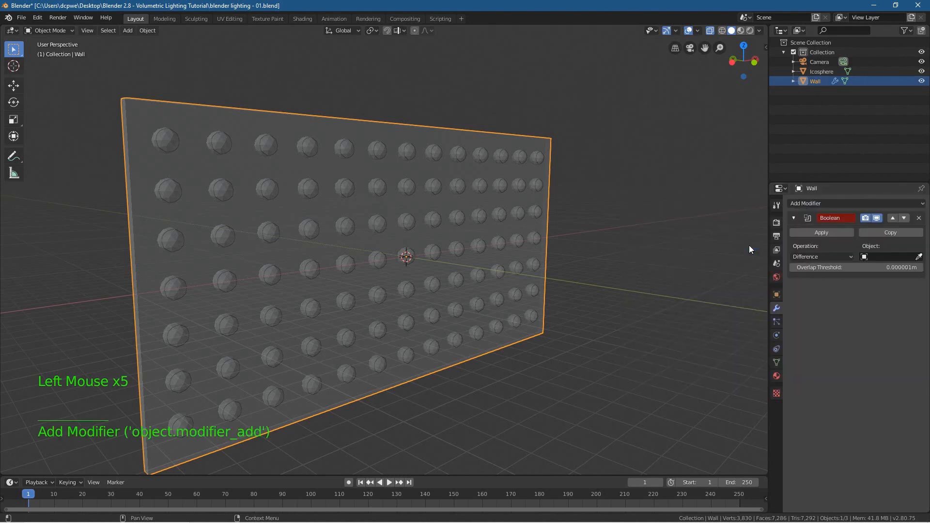
{"action": "left_click", "coordinate": [876, 258]}
{"action": "left_click", "coordinate": [839, 272]}
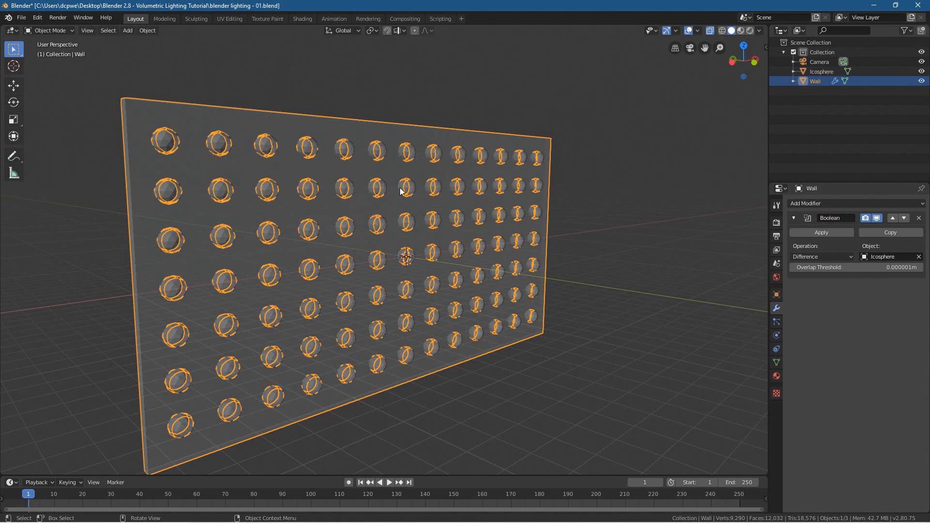
{"action": "left_click", "coordinate": [828, 233]}
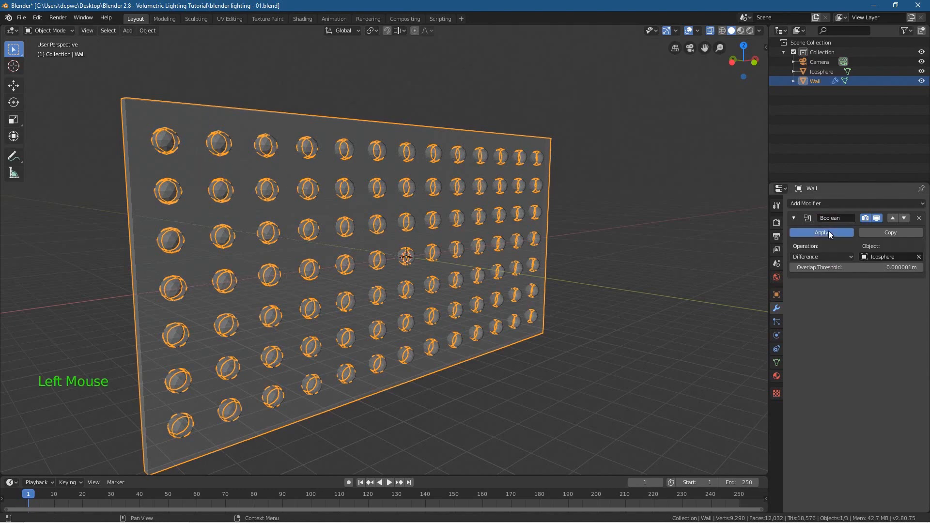
{"action": "middle_click_drag", "start_coordinate": [627, 213], "coordinate": [593, 208]}
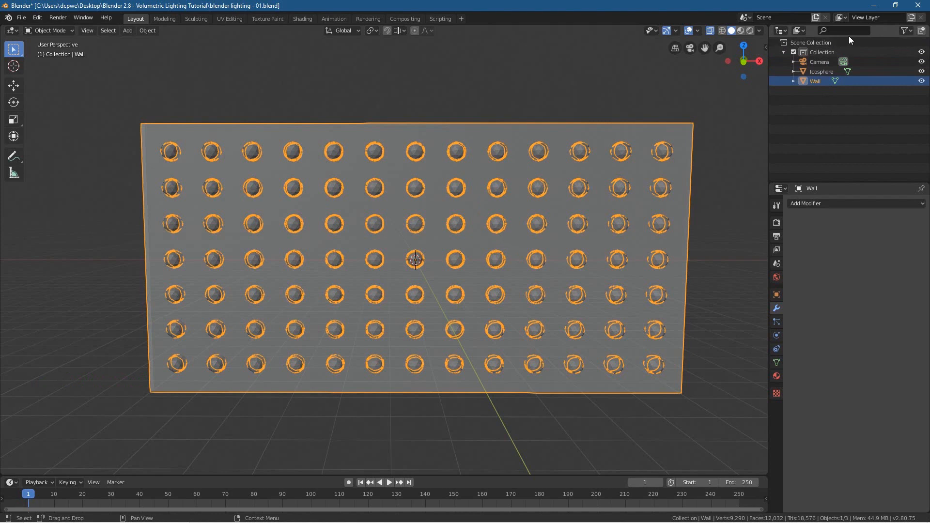
- Show the render restriction toggles in the outliner and hide the Icosphere in the viewport
{"action": "left_click", "coordinate": [907, 31]}
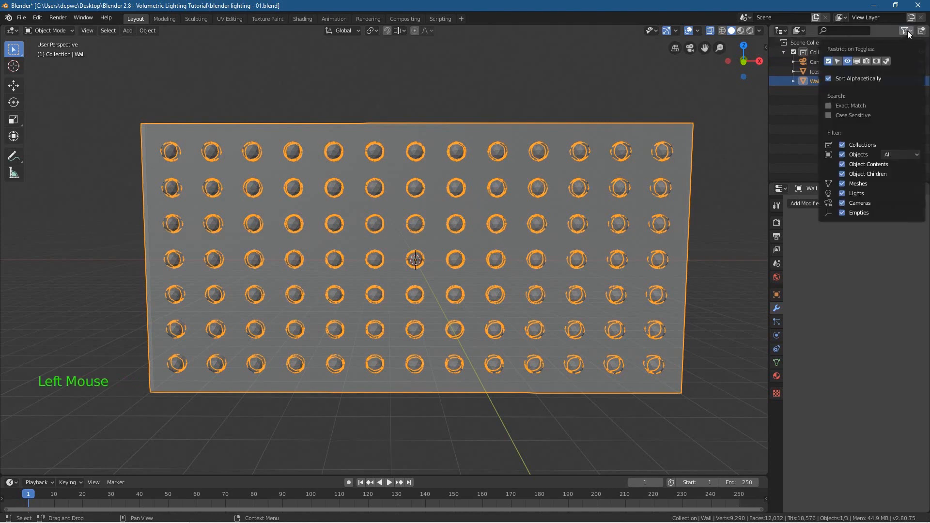
{"action": "left_click", "coordinate": [867, 61]}
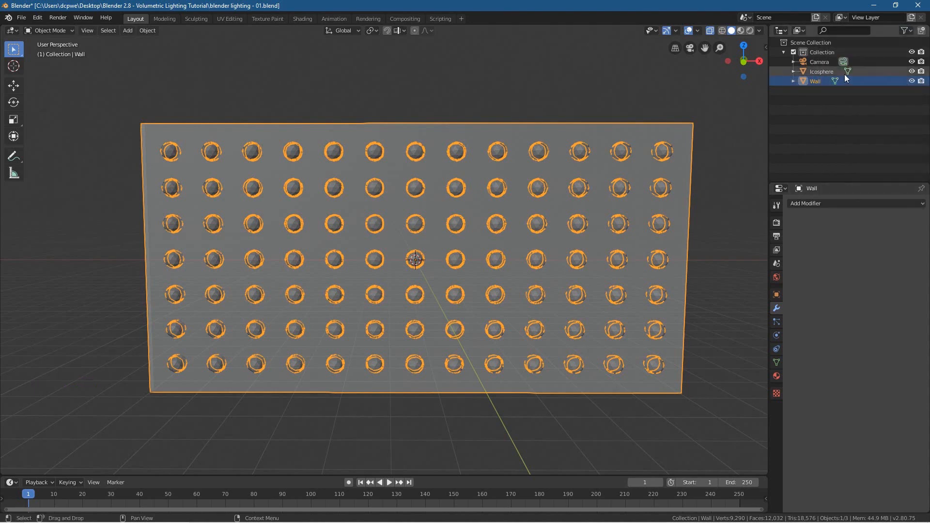
{"action": "left_click", "coordinate": [912, 72]}
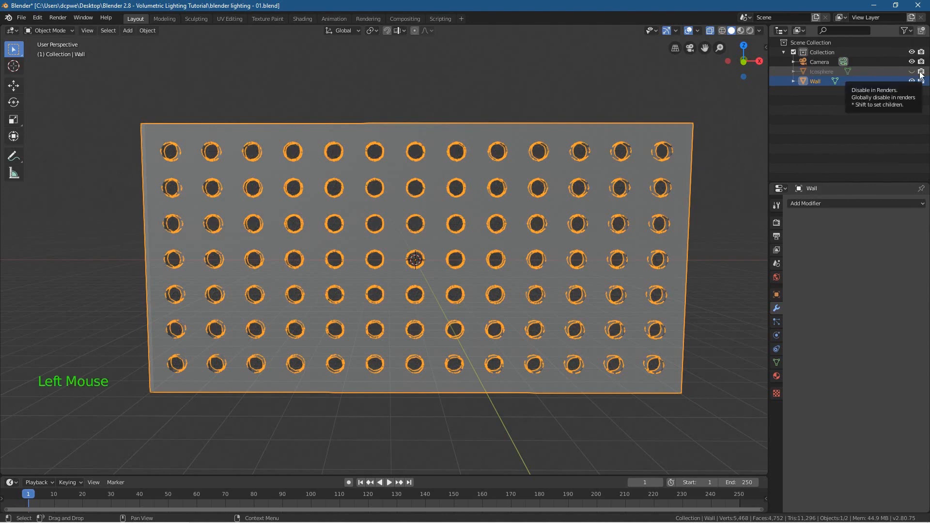
- Render the scene, disable the Icosphere in renders, and render again to compare the wall's holes
{"action": "key", "text": "F12"}
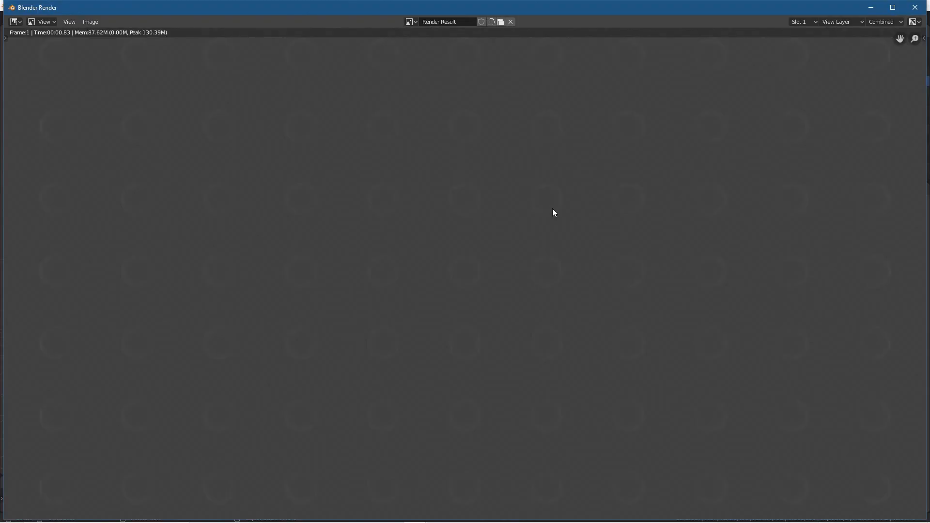
{"action": "left_click", "coordinate": [914, 8]}
{"action": "key", "text": "F12"}
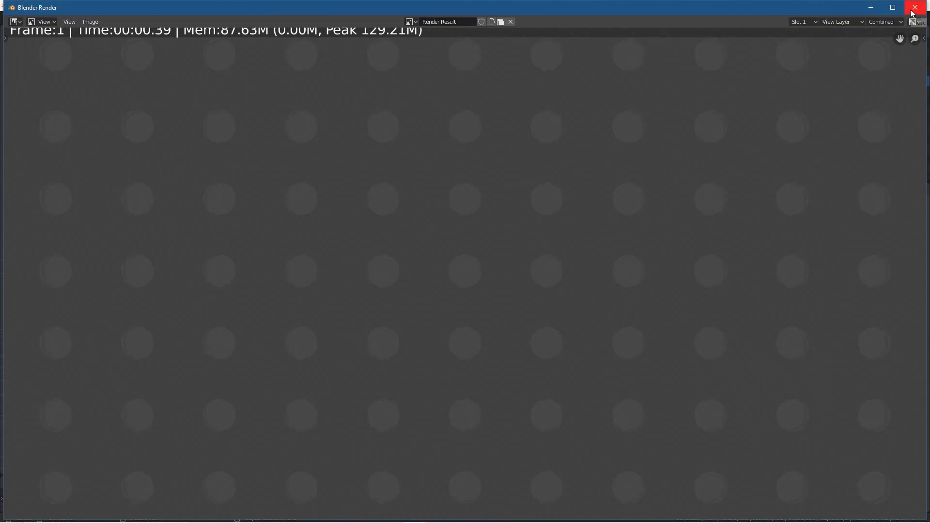
{"action": "left_click", "coordinate": [913, 8]}
- Check the perforated wall through the camera, then add an Array modifier to it from the front view
{"action": "left_click", "coordinate": [261, 414]}
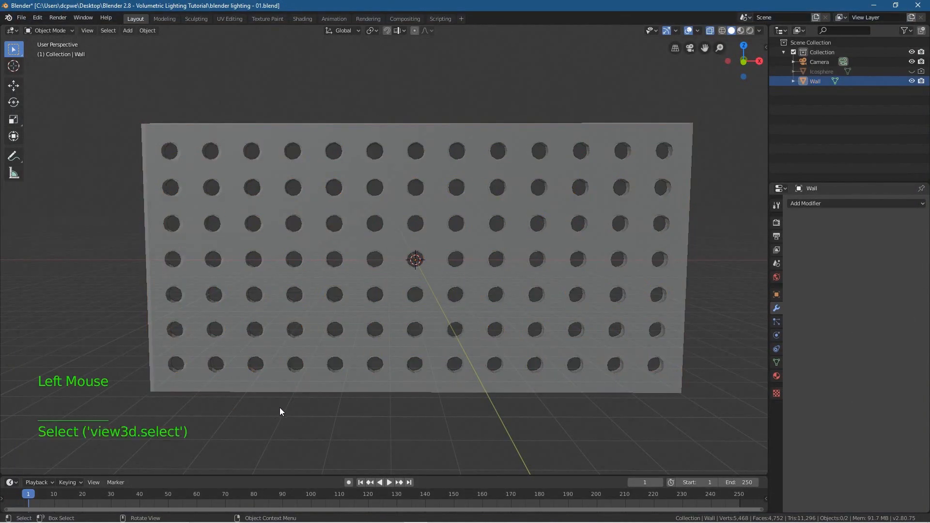
{"action": "middle_click_drag", "start_coordinate": [281, 406], "coordinate": [285, 404]}
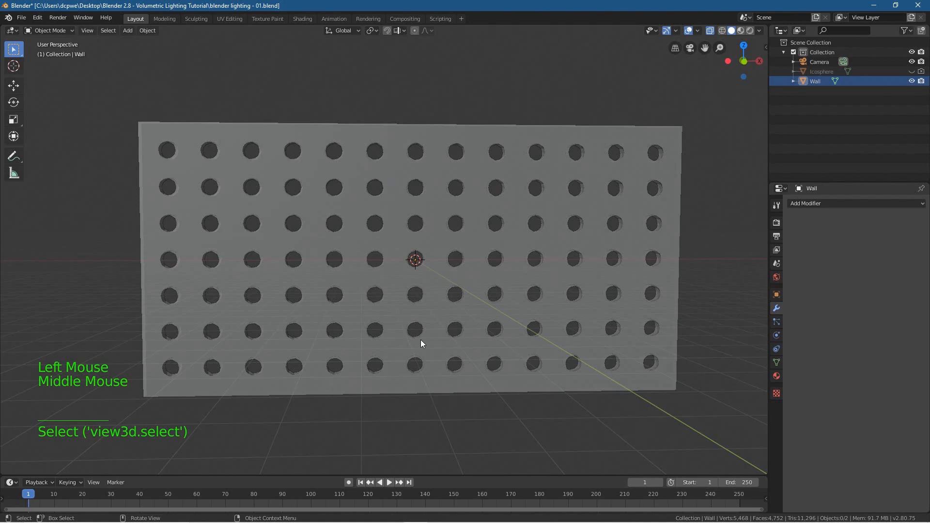
{"action": "key", "text": "KP_0"}
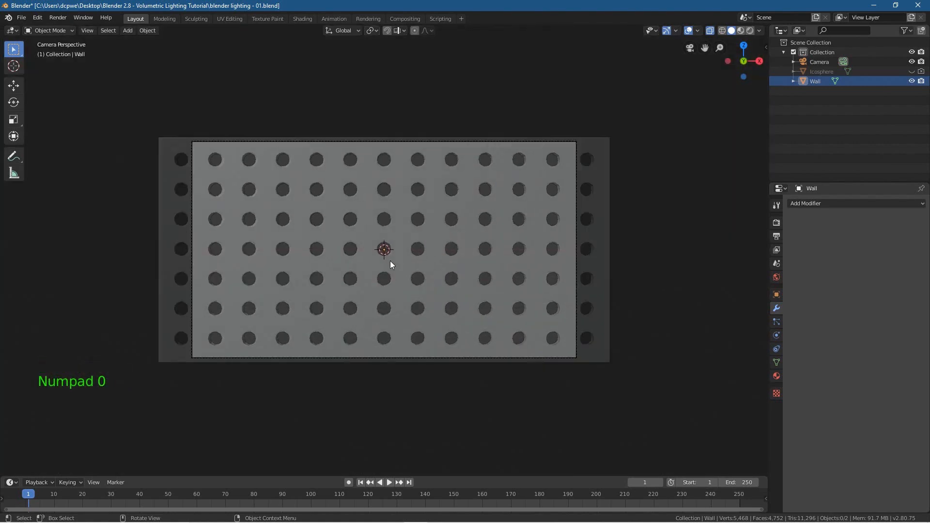
{"action": "key", "text": "KP_1"}
{"action": "scroll", "coordinate": [391, 264], "scroll_direction": "down", "scroll_amount": 3}
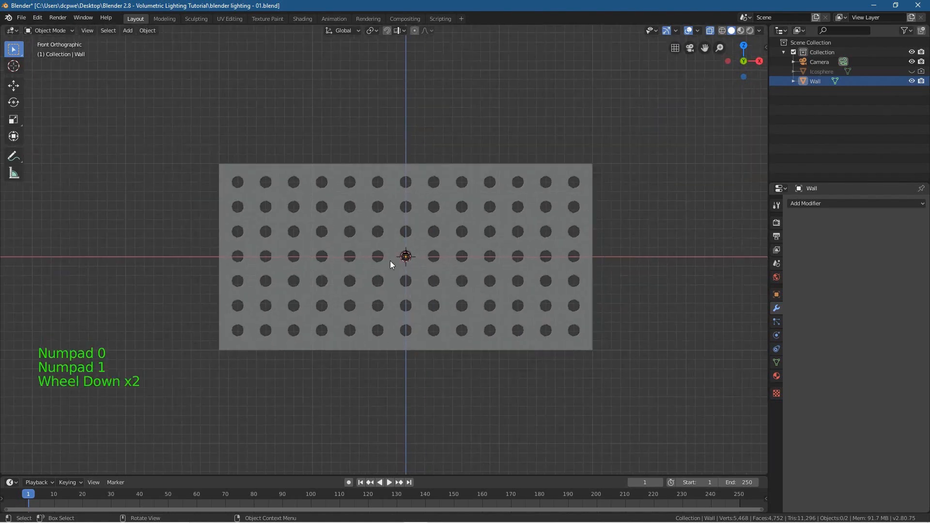
{"action": "scroll", "coordinate": [390, 260], "scroll_direction": "down", "scroll_amount": 1}
{"action": "left_click", "coordinate": [479, 198]}
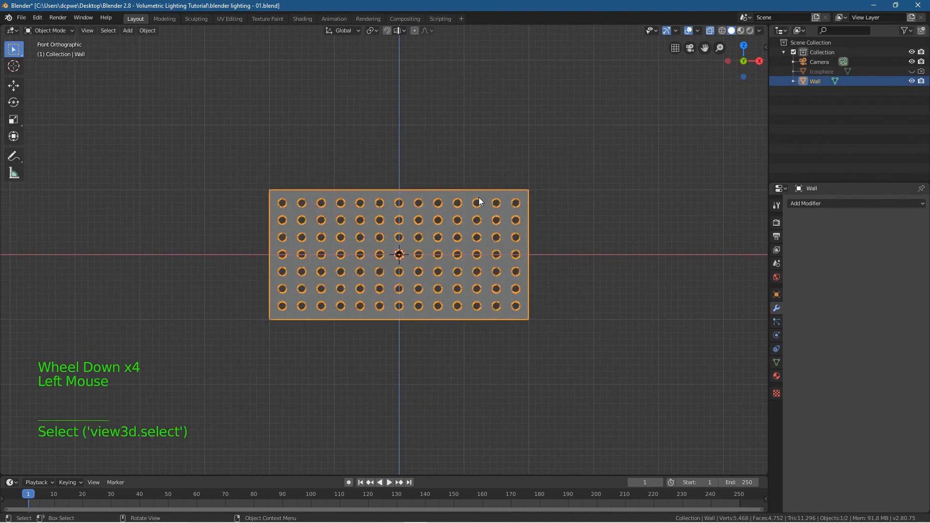
{"action": "left_click", "coordinate": [775, 309]}
{"action": "left_click", "coordinate": [806, 203]}
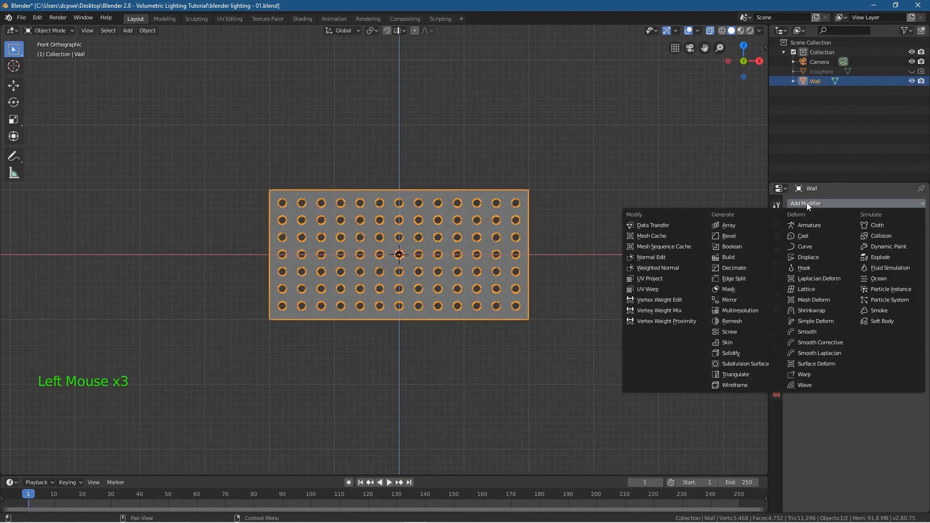
{"action": "left_click", "coordinate": [754, 228]}
{"action": "scroll", "coordinate": [545, 293], "scroll_direction": "down", "scroll_amount": 2}
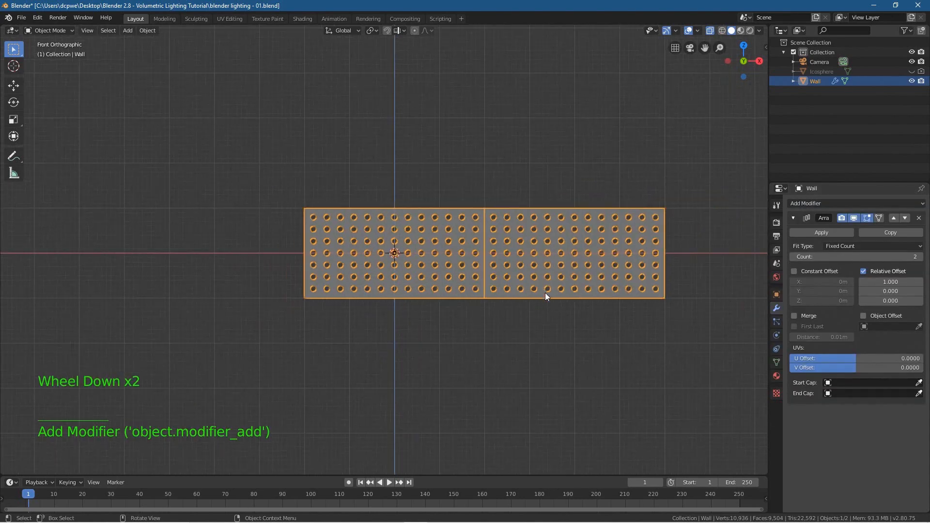
- Set the wall array's count to 4 and apply the modifier
{"action": "left_click", "coordinate": [920, 258]}
{"action": "scroll", "coordinate": [614, 304], "scroll_direction": "down", "scroll_amount": 2}
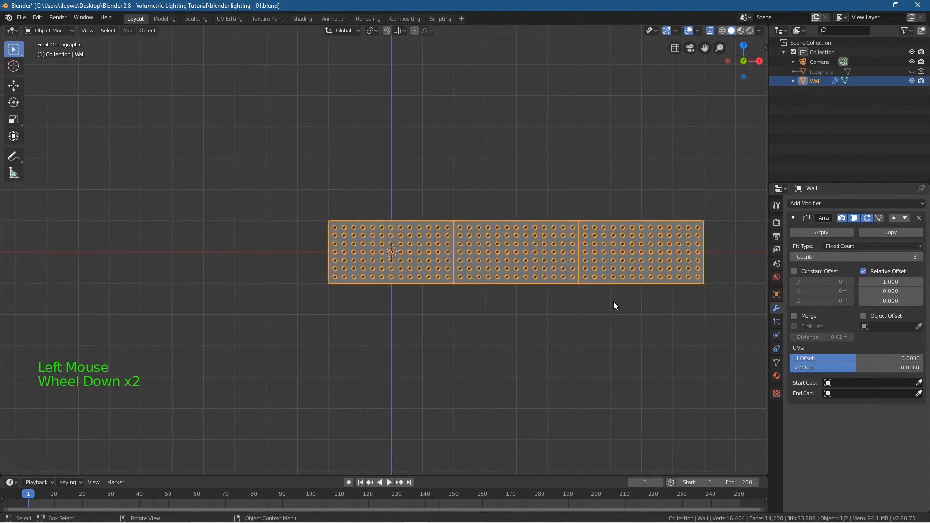
{"action": "left_click", "coordinate": [920, 257]}
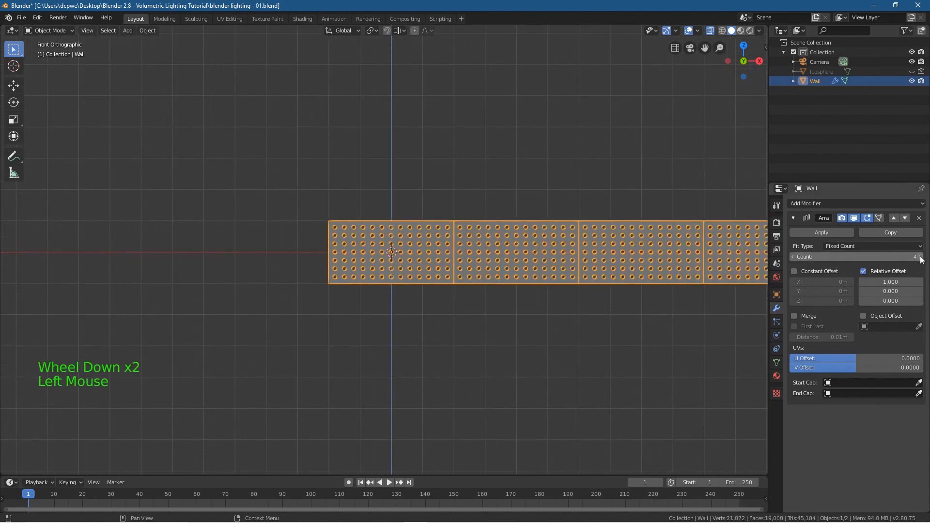
{"action": "scroll", "coordinate": [471, 266], "scroll_direction": "down", "scroll_amount": 2}
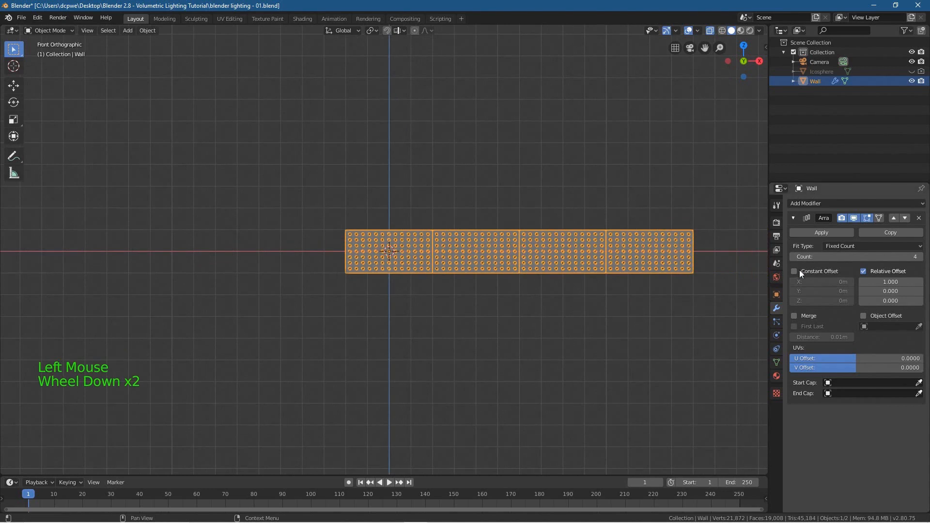
{"action": "left_click", "coordinate": [822, 233]}
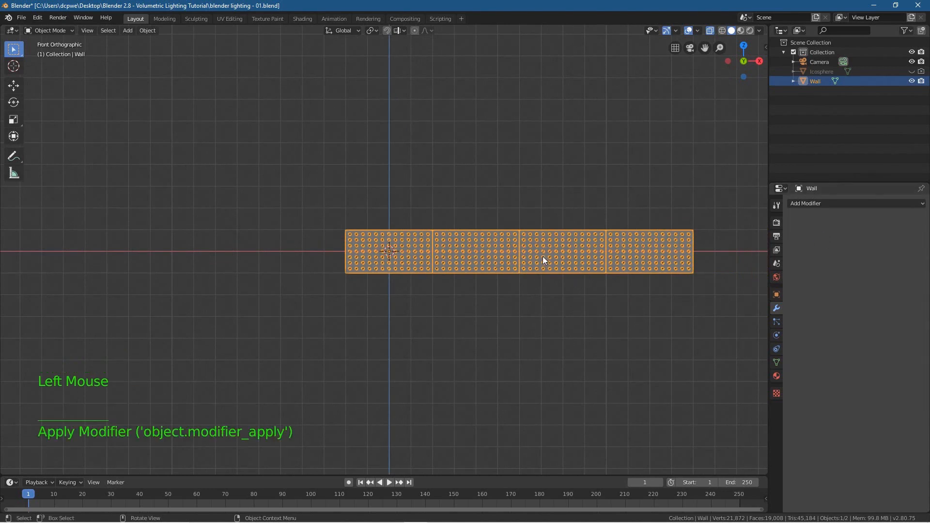
- Move the extended wall along the X axis in snapped increments to centre it on the world origin
{"action": "left_click", "coordinate": [523, 257]}
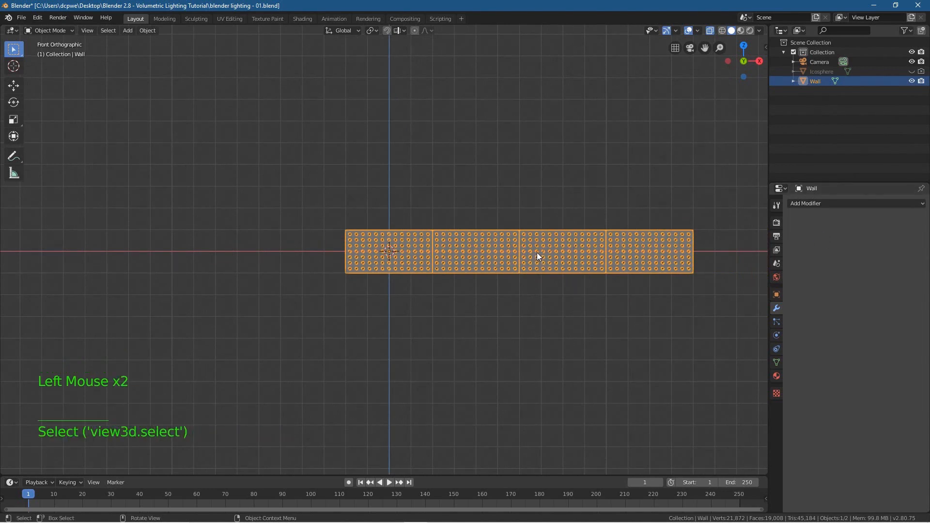
{"action": "key", "text": "g"}
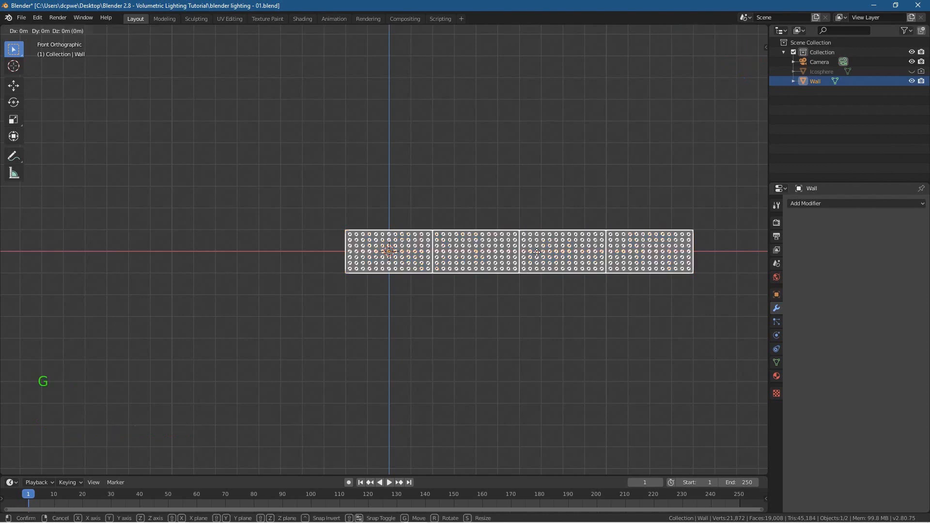
{"action": "key", "text": "x"}
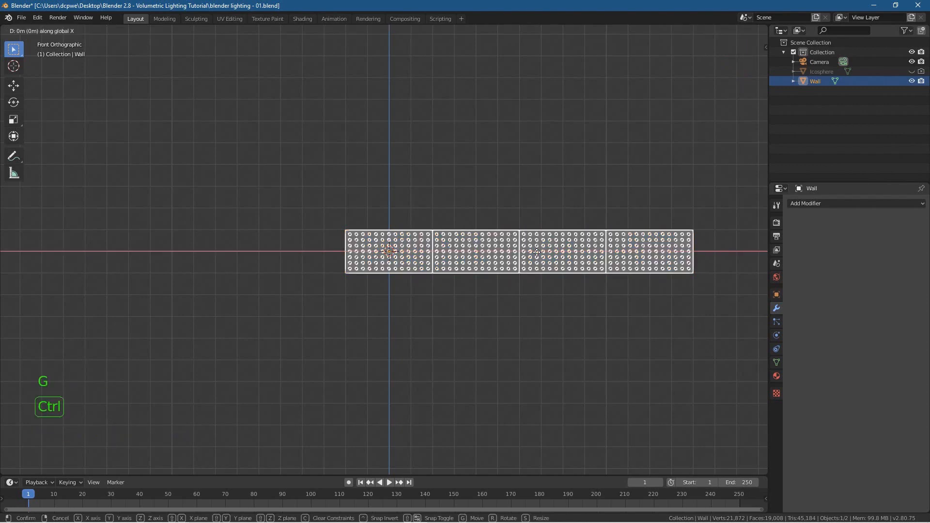
{"action": "left_click", "coordinate": [402, 252]}
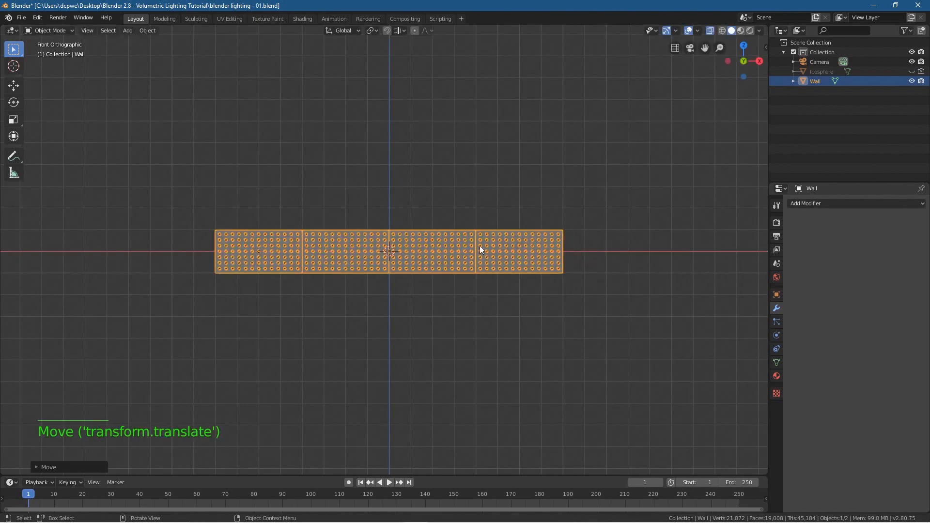
- Add a second Array modifier to the centred wall
{"action": "scroll", "coordinate": [378, 251], "scroll_direction": "up", "scroll_amount": 1}
{"action": "left_click", "coordinate": [419, 251]}
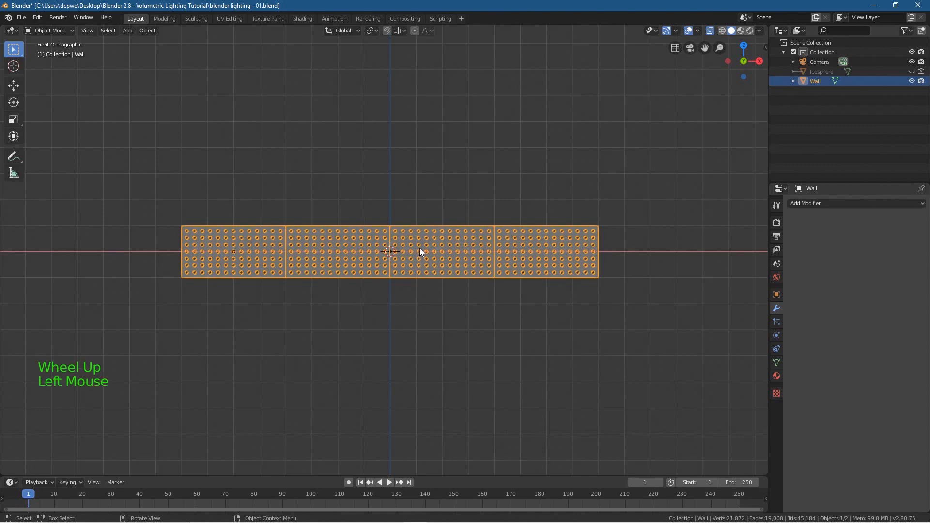
{"action": "left_click", "coordinate": [588, 252]}
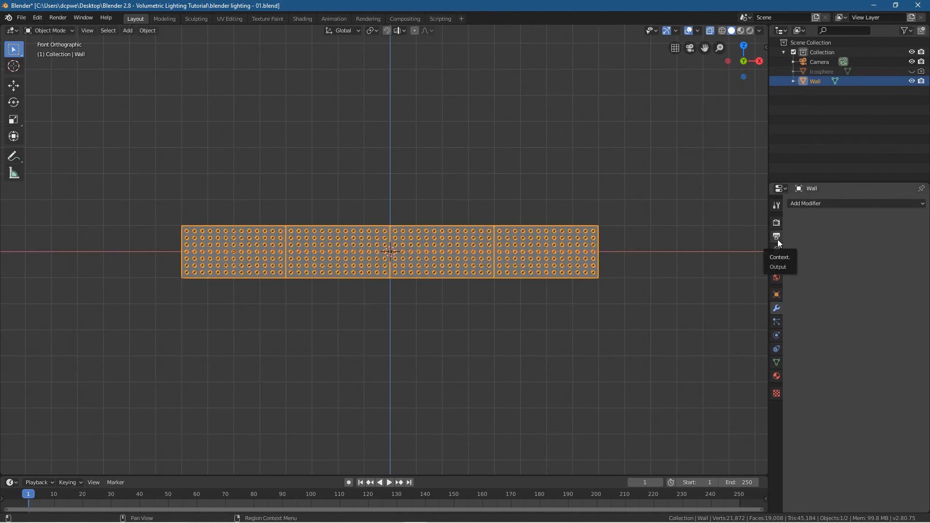
{"action": "left_click", "coordinate": [776, 308]}
{"action": "left_click", "coordinate": [777, 309]}
{"action": "left_click", "coordinate": [776, 309]}
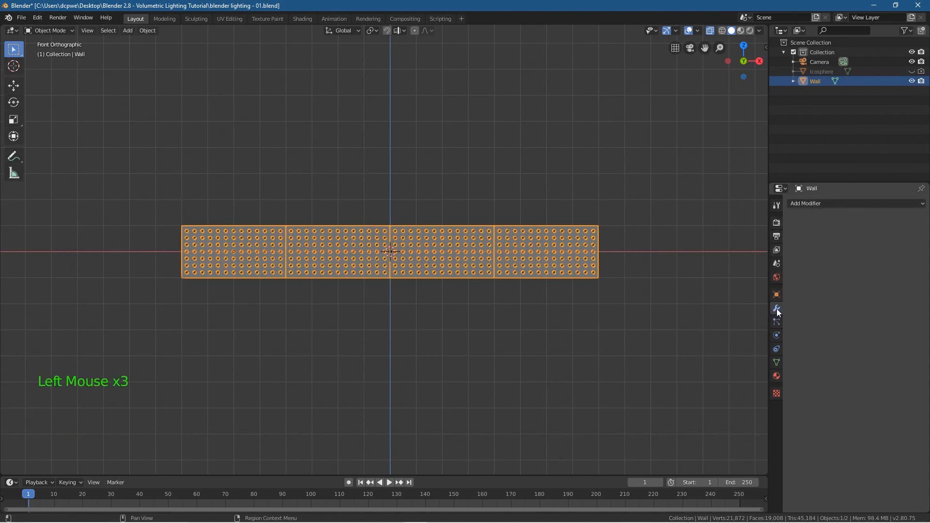
{"action": "left_click", "coordinate": [797, 205]}
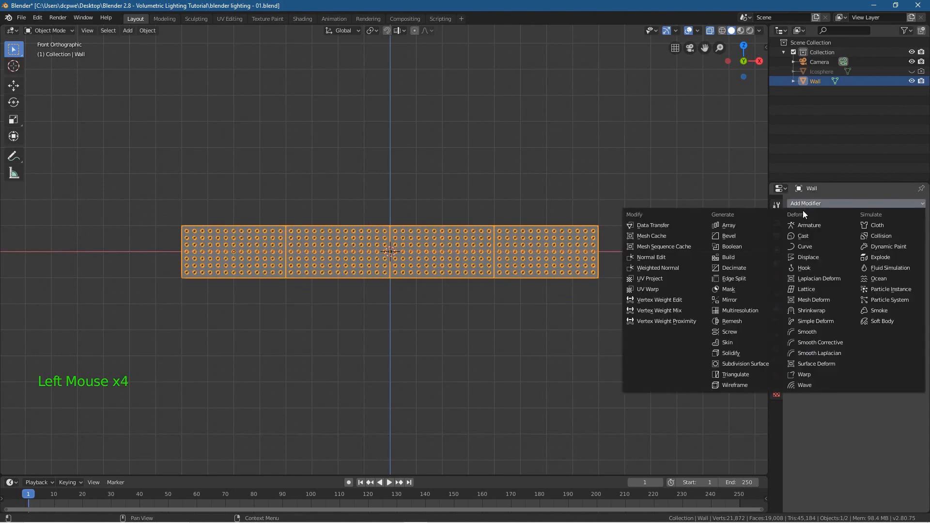
{"action": "left_click", "coordinate": [730, 225]}
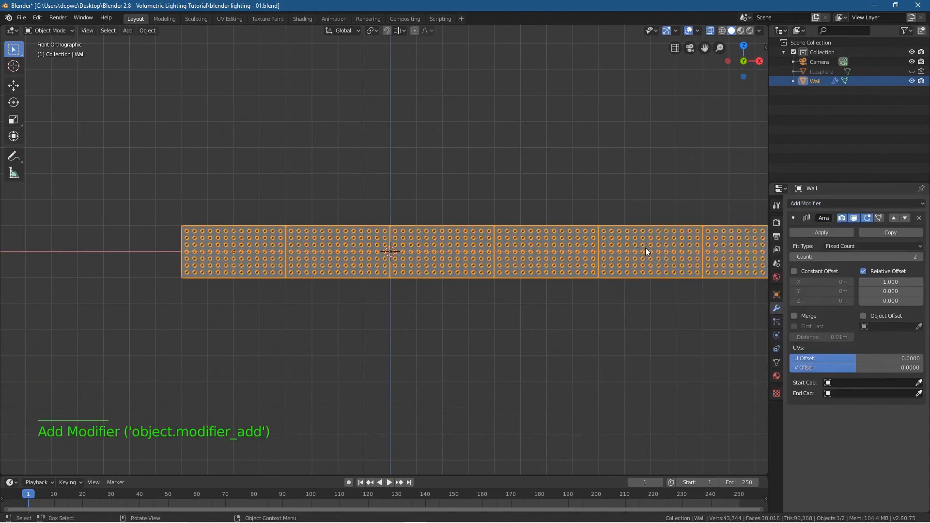
- Set the wall array's relative offset to 0 on X and 1 on Z to stack the copies vertically
{"action": "scroll", "coordinate": [646, 250], "scroll_direction": "down", "scroll_amount": 3}
{"action": "left_click", "coordinate": [898, 285]}
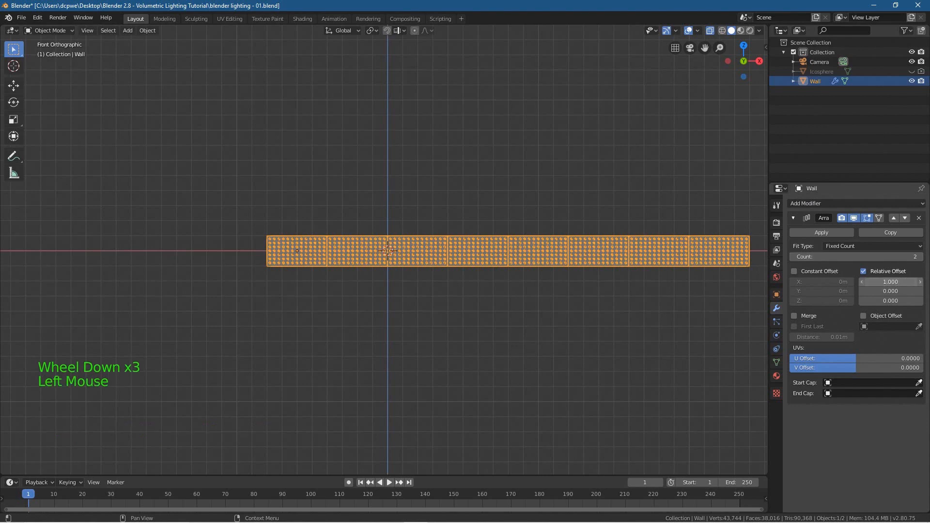
{"action": "type", "text": "0"}
{"action": "key", "text": "Return"}
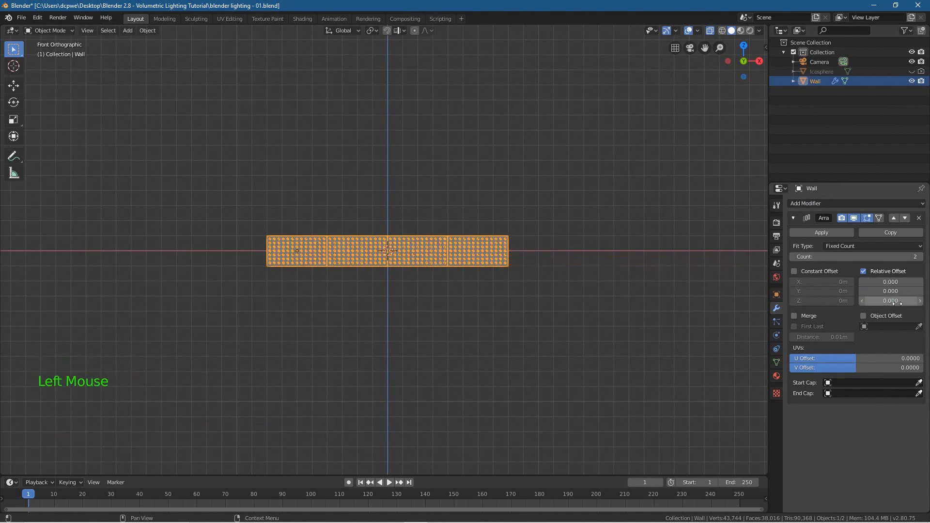
{"action": "left_click", "coordinate": [896, 300]}
{"action": "type", "text": "1"}
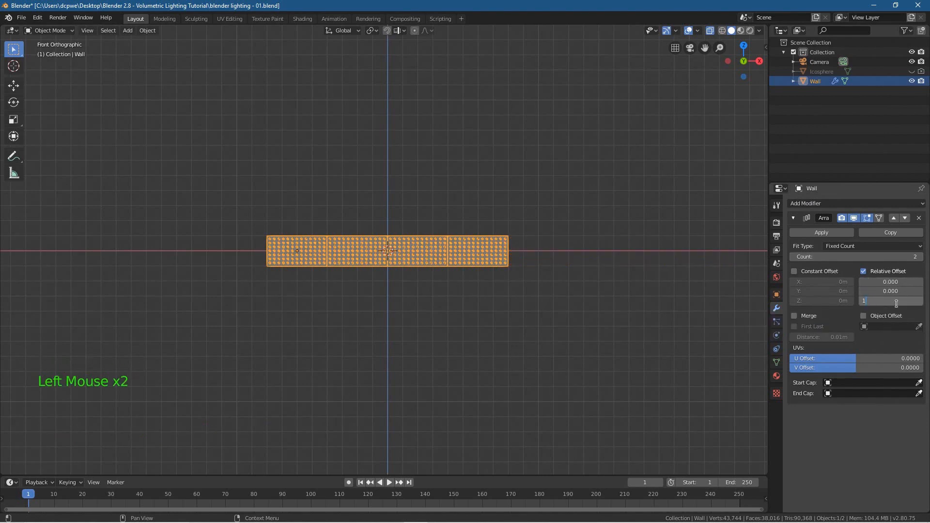
{"action": "key", "text": "Return"}
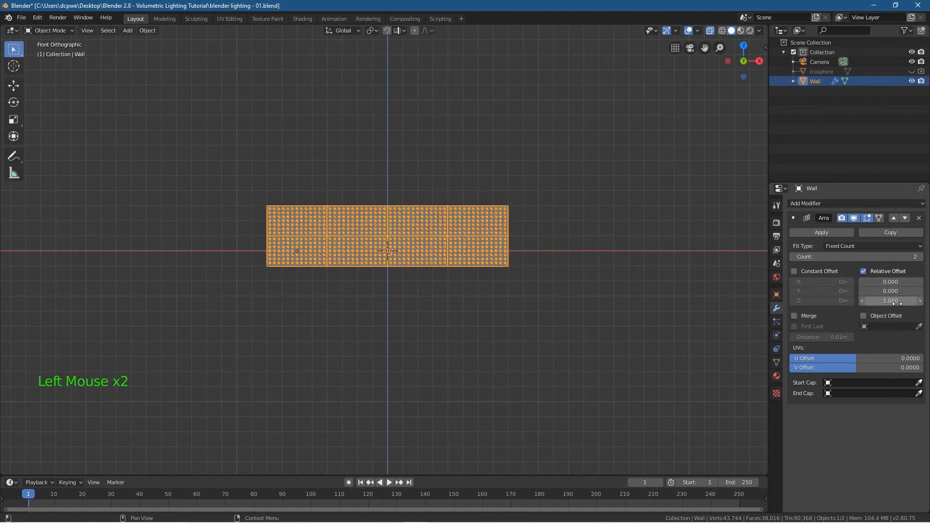
- Set the wall's vertical array count to 6 and apply the modifier
{"action": "left_click", "coordinate": [917, 258]}
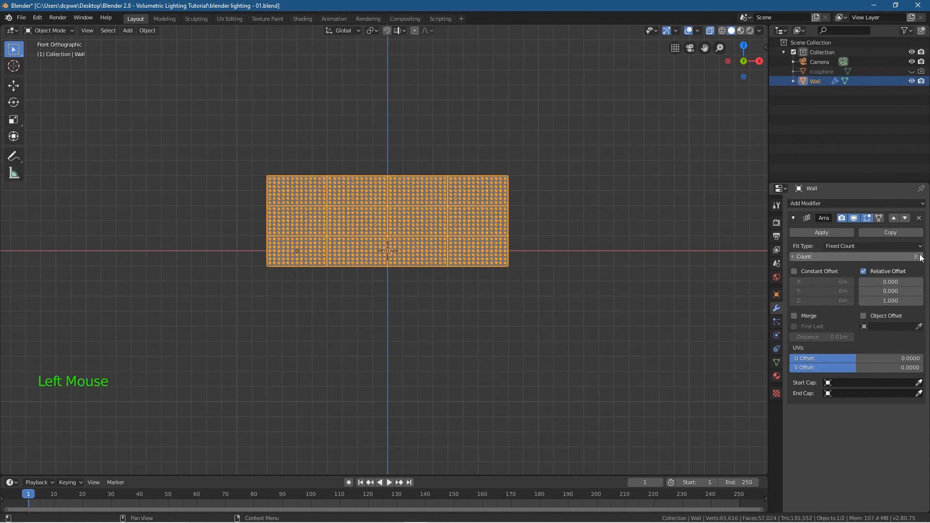
{"action": "left_click", "coordinate": [917, 257]}
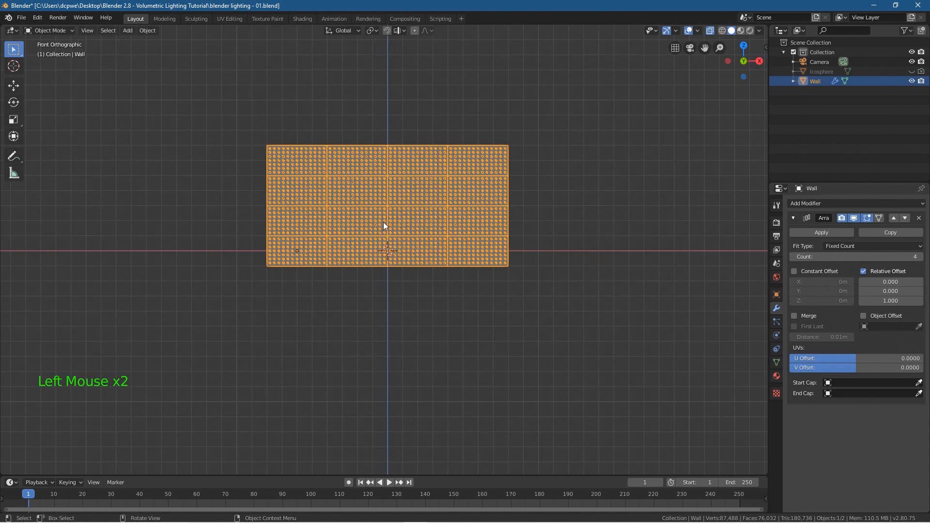
{"action": "left_click", "coordinate": [922, 258]}
{"action": "left_click", "coordinate": [922, 258]}
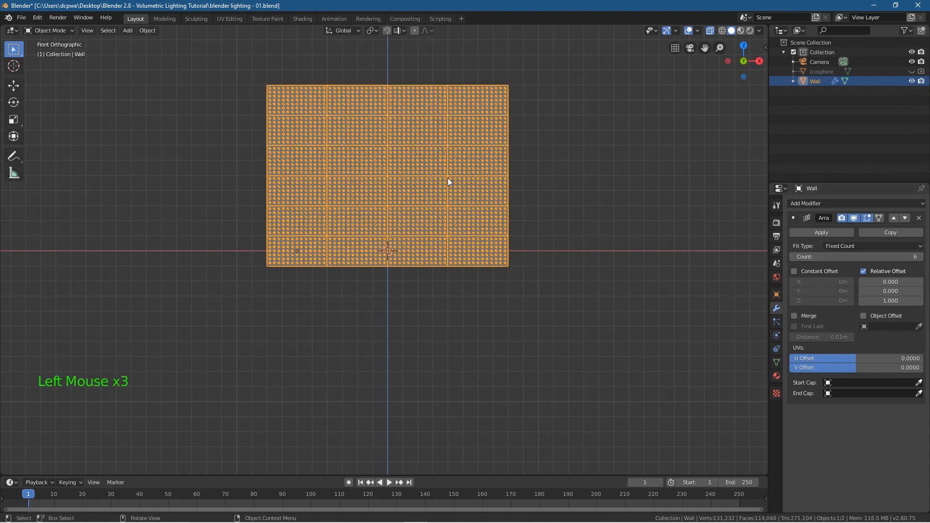
{"action": "left_click", "coordinate": [818, 233]}
- Move the enlarged wall -50 m along the Z axis in snapped increments to centre it vertically on the world origin
{"action": "double_click", "coordinate": [390, 174]}
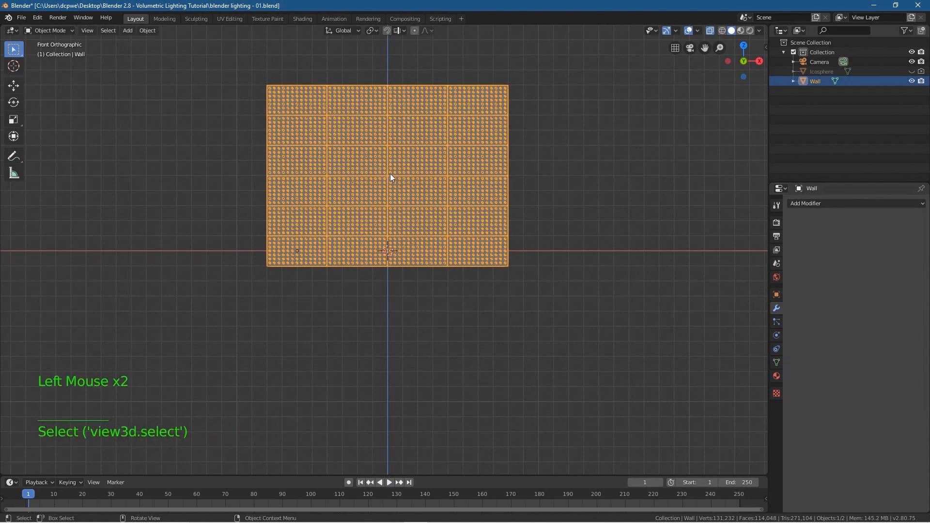
{"action": "key", "text": "g"}
{"action": "key", "text": "z"}
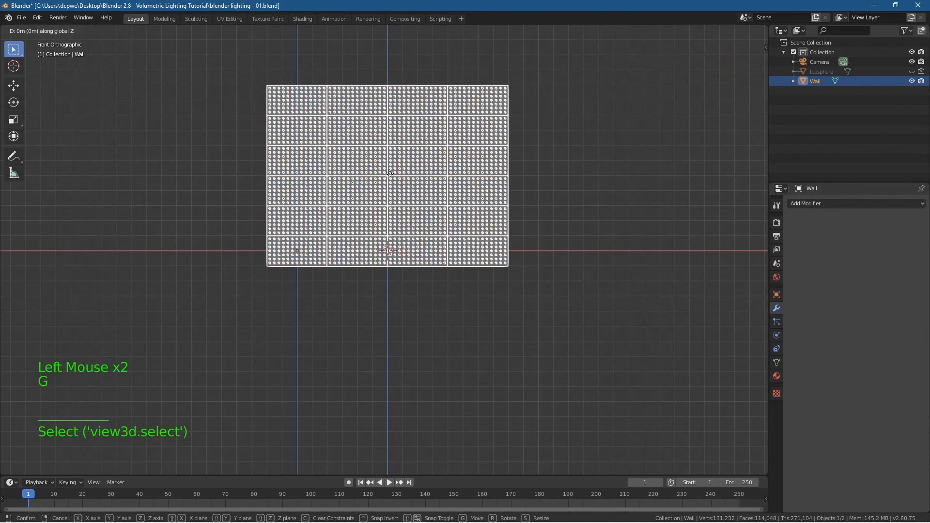
{"action": "key", "text": "ctrl"}
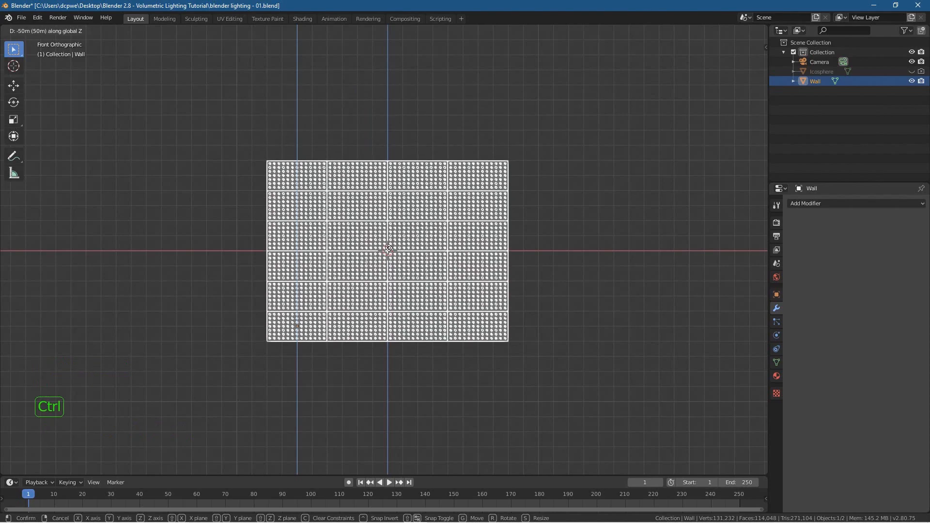
{"action": "left_click", "coordinate": [390, 251]}
- Inspect the enlarged wall through the camera and from above, and save the Blender file
{"action": "key", "text": "KP_0"}
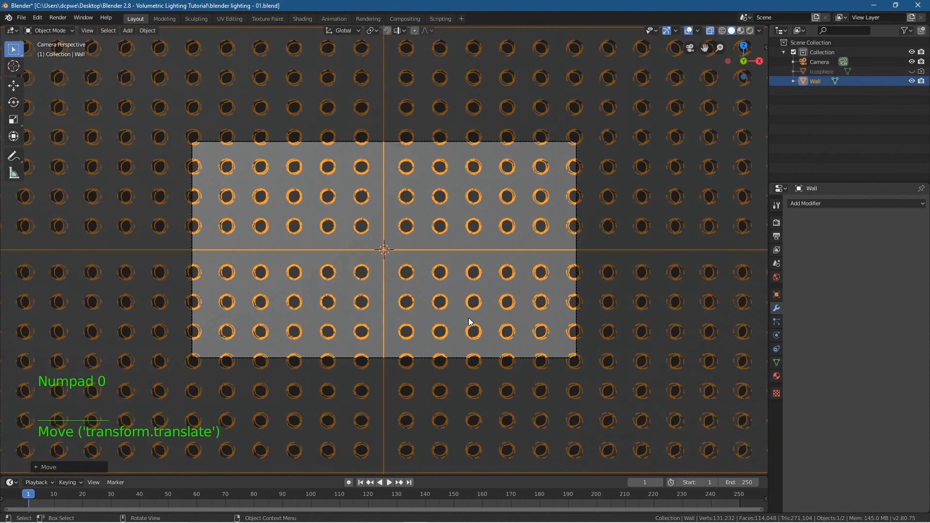
{"action": "middle_click_drag", "start_coordinate": [305, 296], "coordinate": [362, 284]}
{"action": "scroll", "coordinate": [302, 300], "scroll_direction": "down", "scroll_amount": 2}
{"action": "scroll", "coordinate": [362, 284], "scroll_direction": "down", "scroll_amount": 7}
{"action": "middle_click_drag", "start_coordinate": [438, 292], "coordinate": [376, 341]}
{"action": "key", "text": "KP_7"}
{"action": "left_click", "coordinate": [21, 17]}
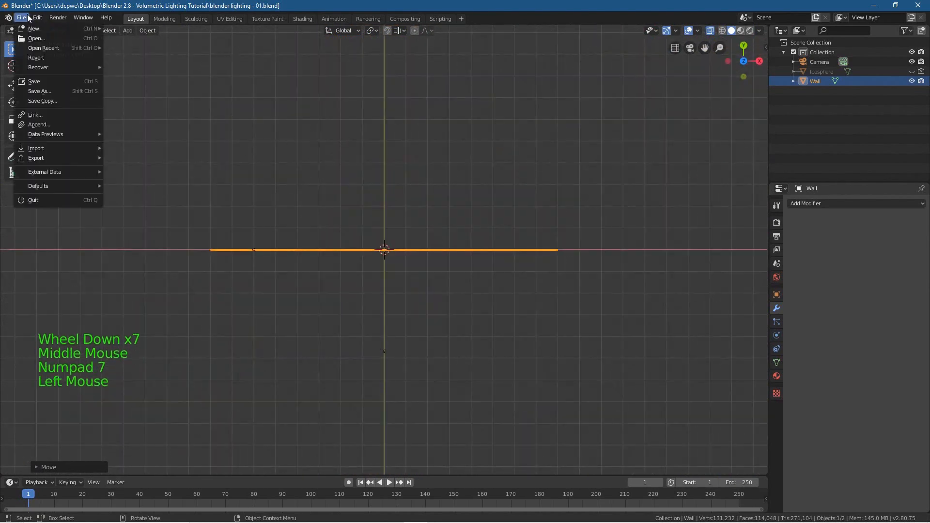
{"action": "left_click", "coordinate": [30, 81]}
- Add a spot light at the world origin
{"action": "key", "text": "shift+a"}
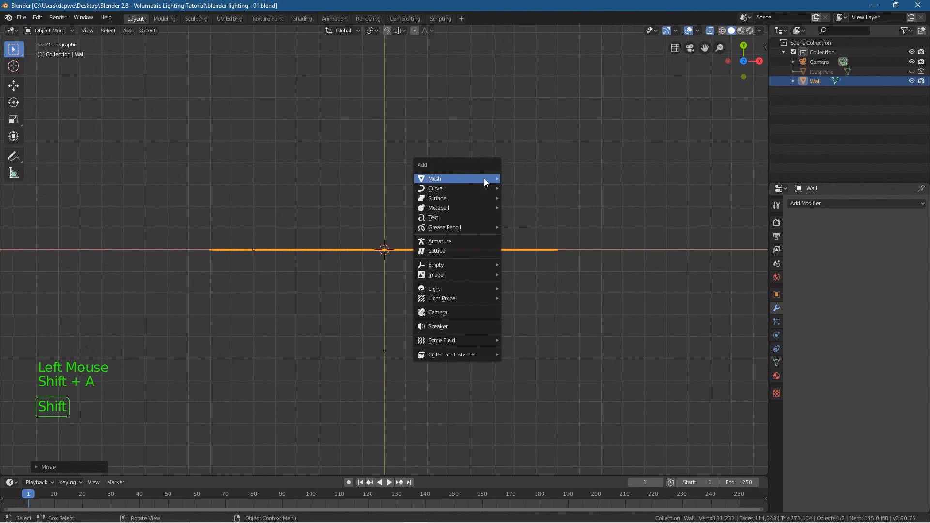
{"action": "mouse_move", "coordinate": [484, 179]}
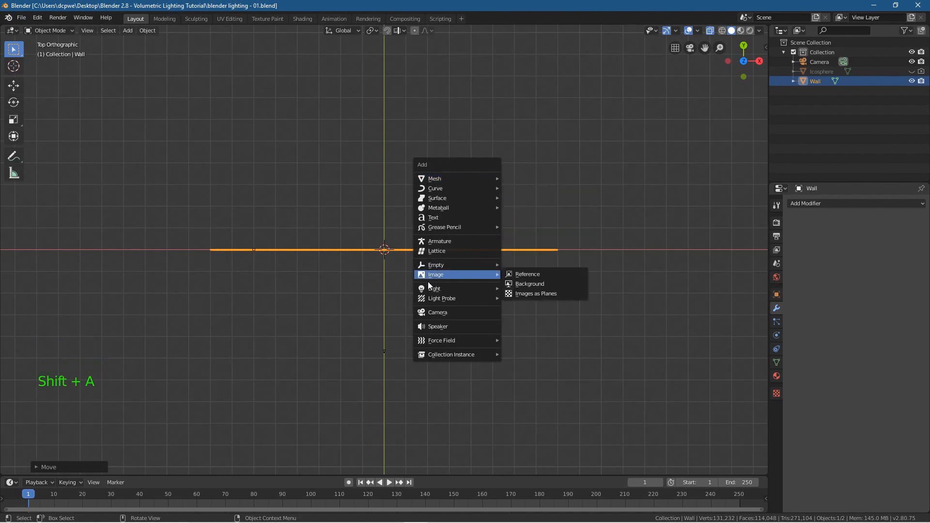
{"action": "mouse_move", "coordinate": [433, 289]}
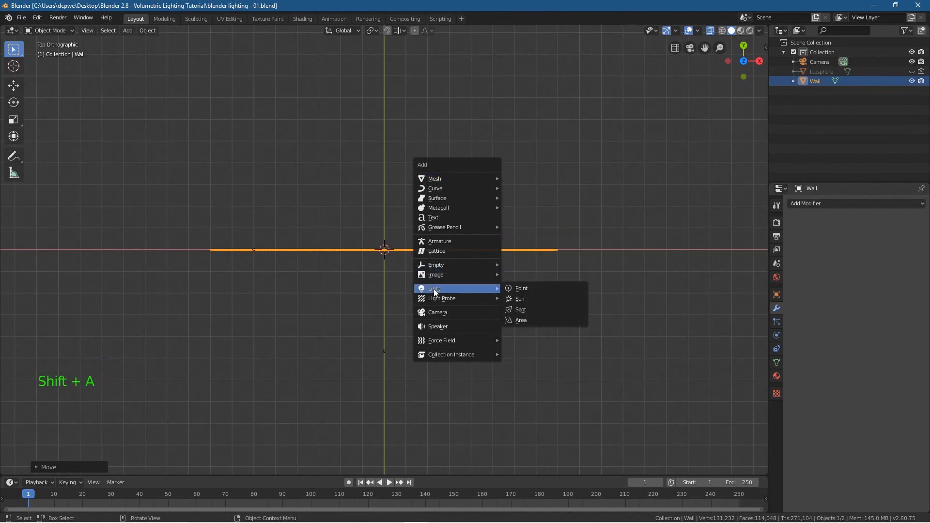
{"action": "left_click", "coordinate": [521, 312]}
- Move the spot light 31 m along the Y axis, in snapped increments, to the side of the wall opposite the camera
{"action": "middle_click_drag", "start_coordinate": [336, 321], "coordinate": [451, 259]}
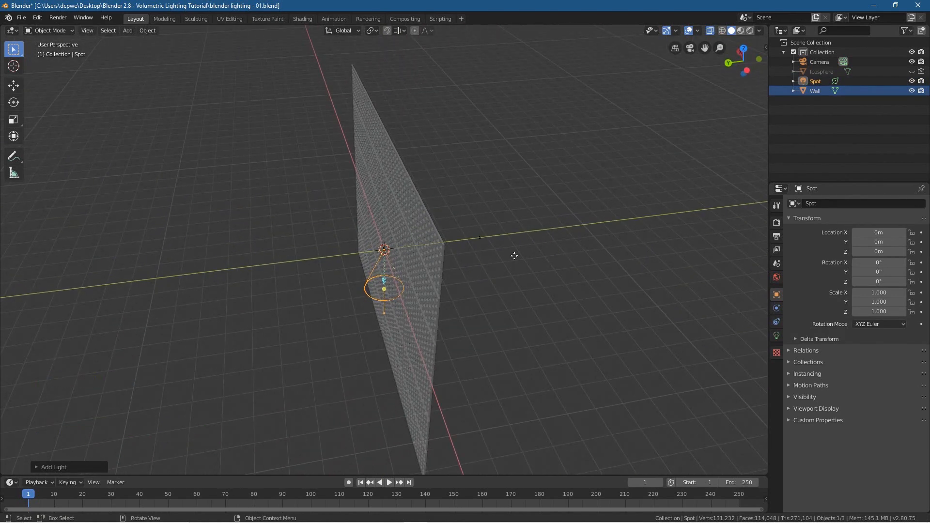
{"action": "key", "text": "g"}
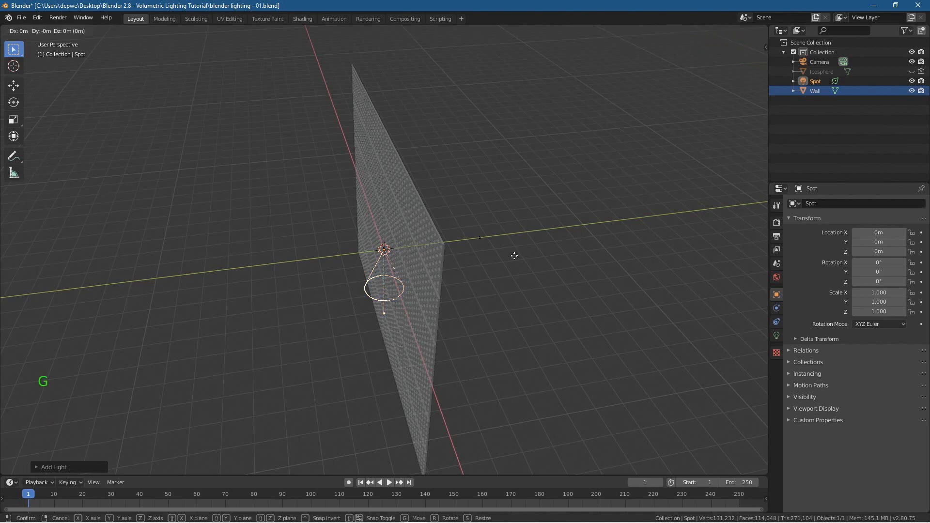
{"action": "key", "text": "y"}
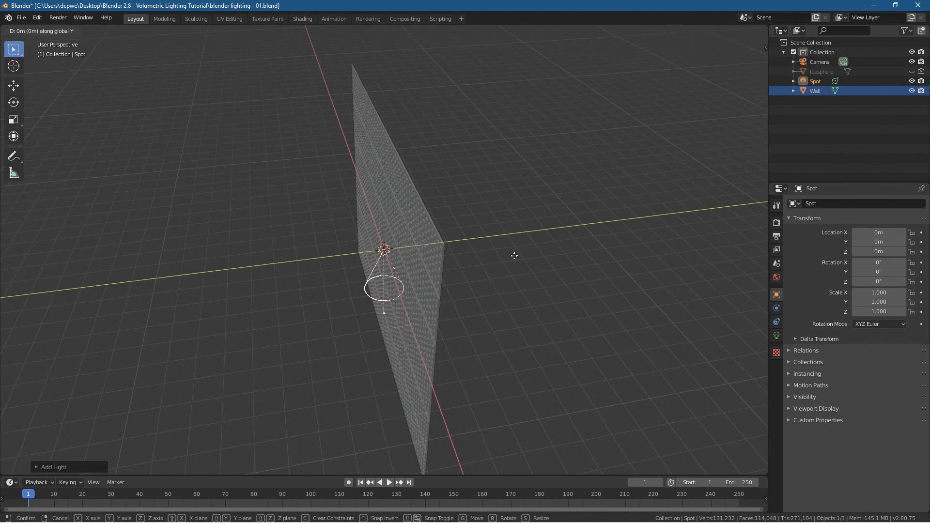
{"action": "key", "text": "ctrl"}
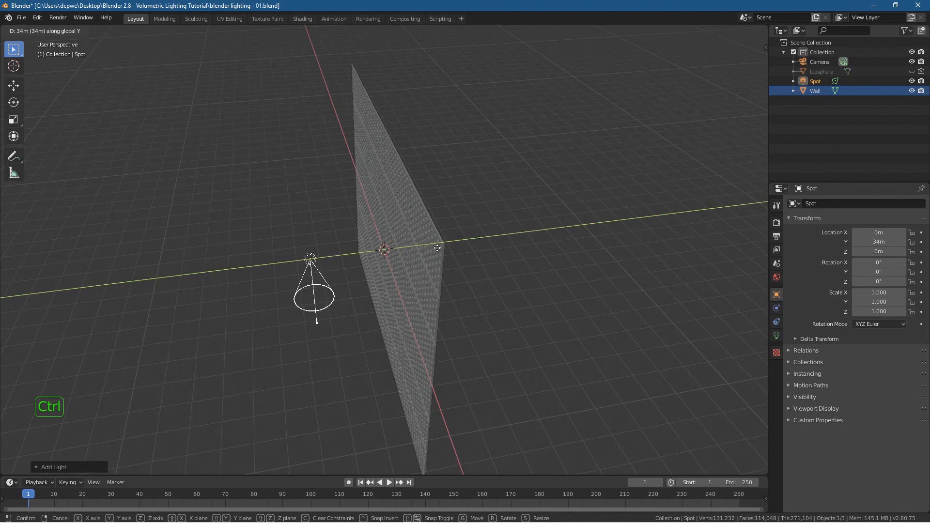
{"action": "left_click", "coordinate": [362, 260]}
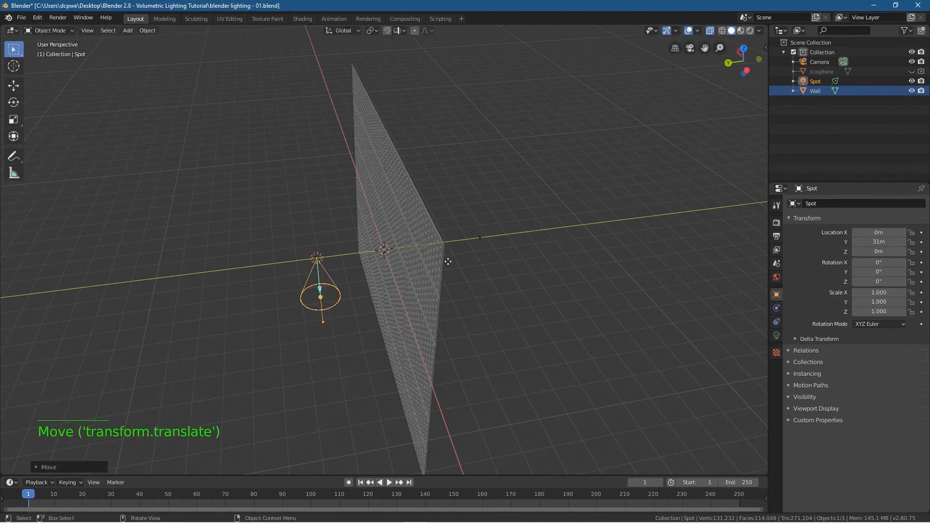
{"action": "middle_click_drag", "start_coordinate": [502, 245], "coordinate": [494, 242]}
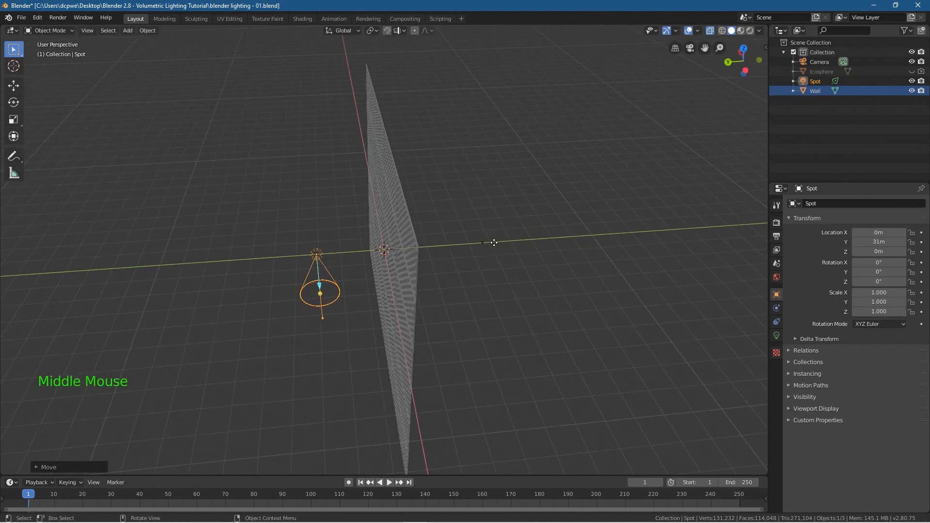
{"action": "left_click", "coordinate": [484, 243]}
{"action": "left_click", "coordinate": [484, 243]}
{"action": "left_click", "coordinate": [315, 259]}
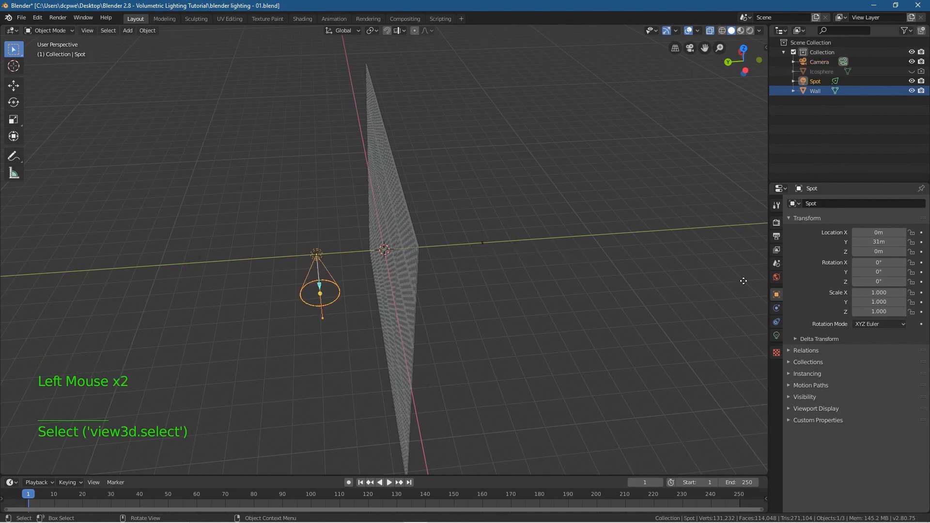
{"action": "left_click", "coordinate": [776, 292]}
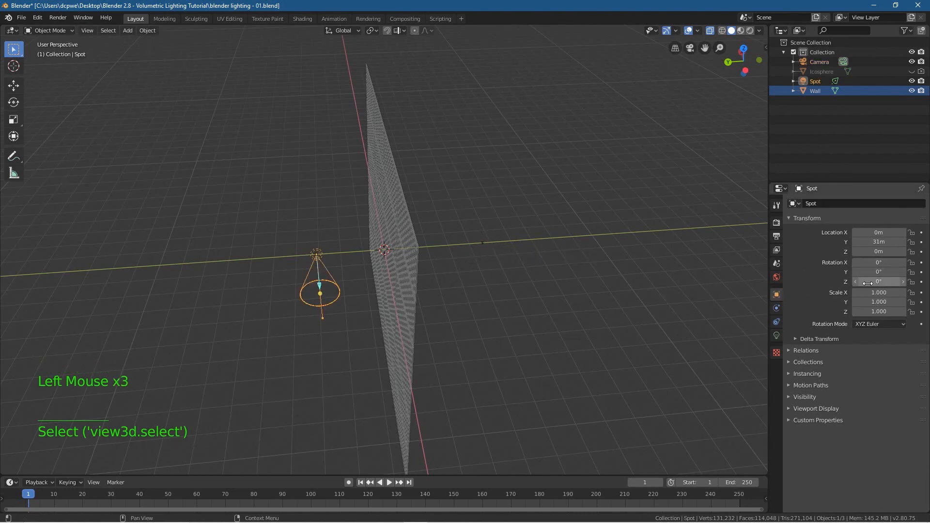
{"action": "left_click_drag", "start_coordinate": [878, 282], "coordinate": [869, 282]}
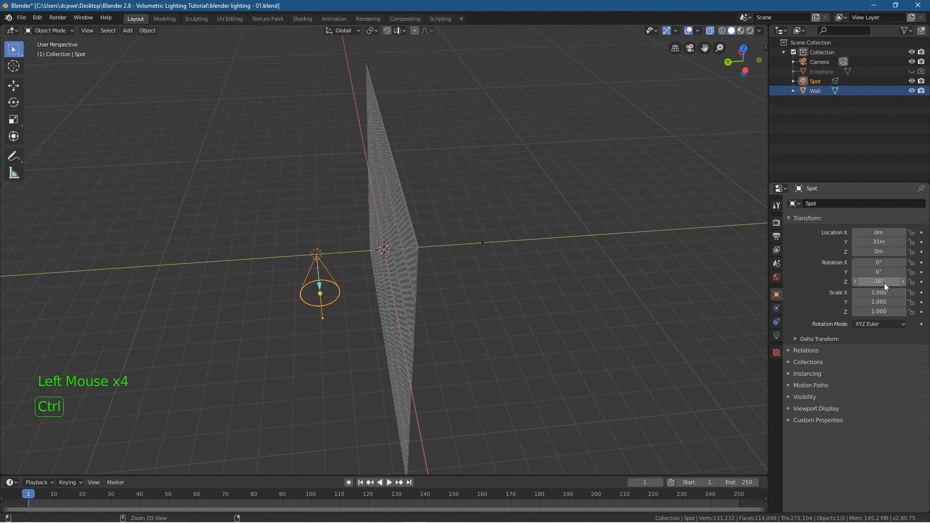
{"action": "key", "text": "ctrl+z"}
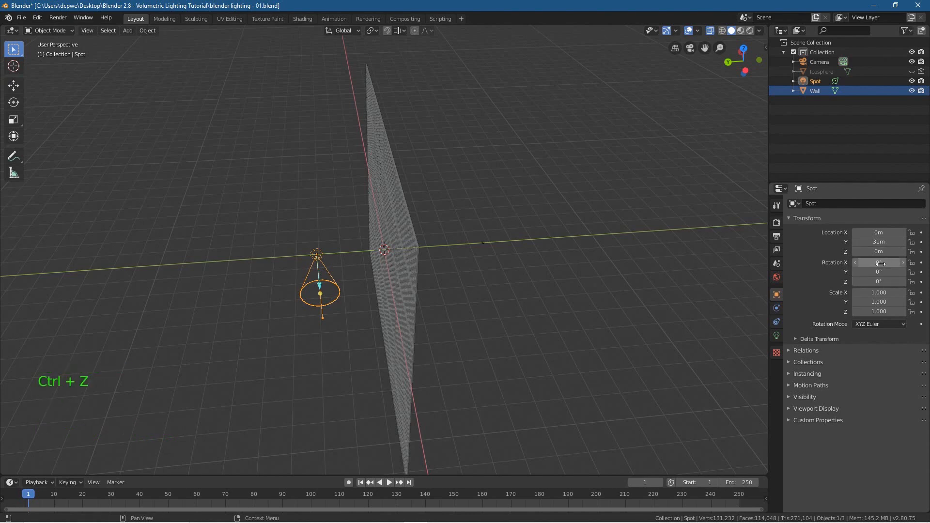
- Set the spot light's X rotation to -90° so that it points at the wall
{"action": "left_click", "coordinate": [815, 82]}
{"action": "left_click_drag", "start_coordinate": [877, 262], "coordinate": [872, 262]}
{"action": "left_click", "coordinate": [876, 262]}
{"action": "key", "text": "BackSpace"}
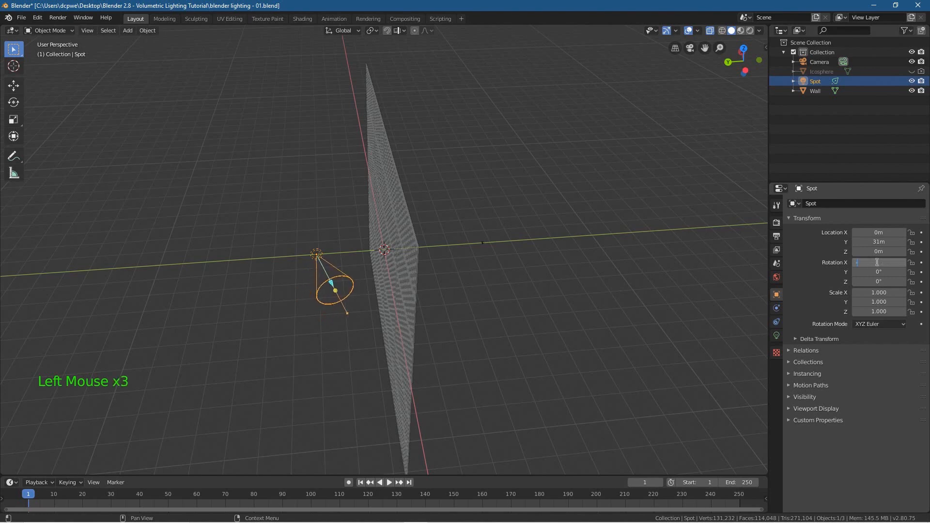
{"action": "type", "text": "-90"}
{"action": "key", "text": "Return"}
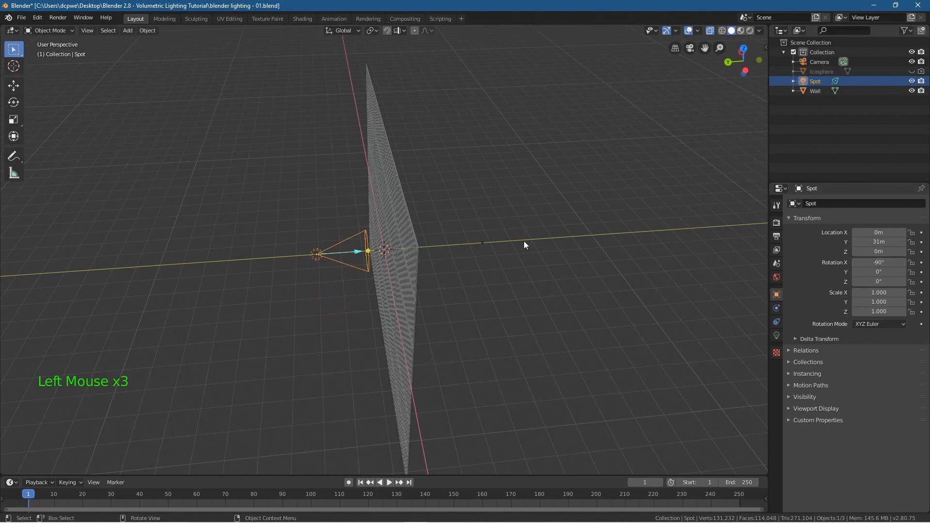
- Set the spot light's Y location to 24 m to bring it closer to the wall
{"action": "key", "text": "KP_7"}
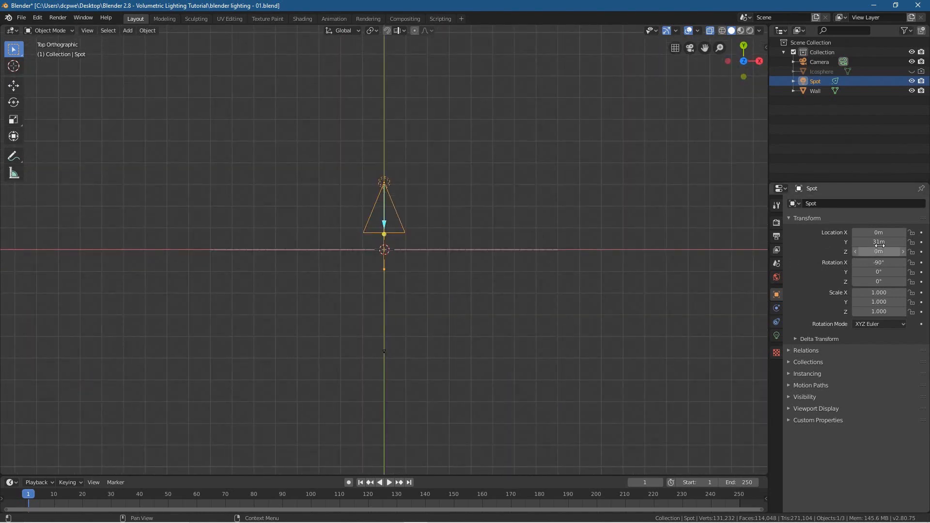
{"action": "left_click_drag", "start_coordinate": [872, 242], "coordinate": [835, 242]}
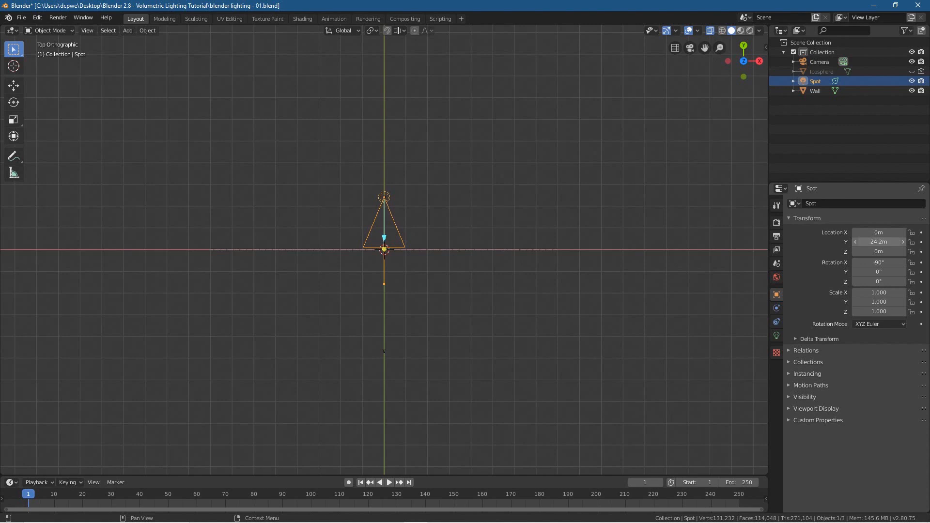
{"action": "left_click", "coordinate": [872, 242]}
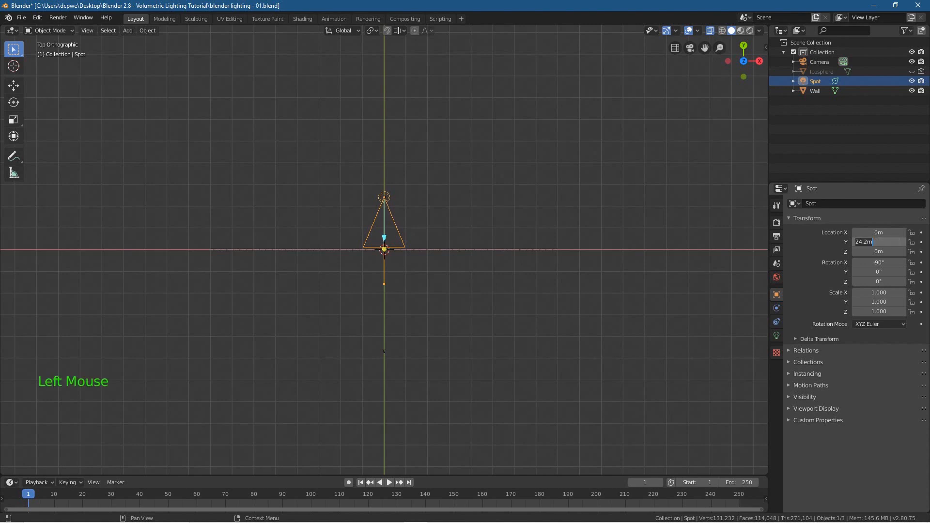
{"action": "key", "text": "BackSpace"}
{"action": "key", "text": "BackSpace"}
{"action": "key", "text": "BackSpace"}
{"action": "key", "text": "Return"}
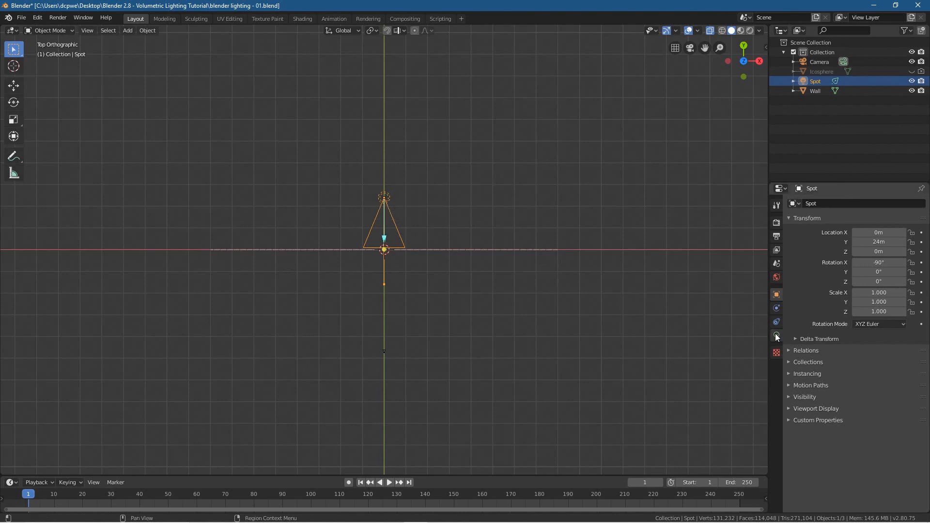
- Display the scene in rendered shading through the camera
{"action": "left_click", "coordinate": [750, 31]}
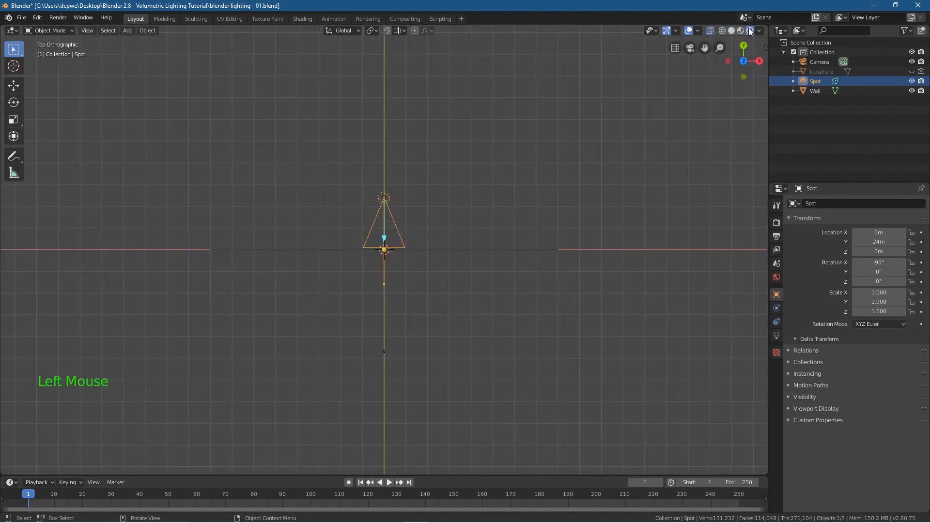
{"action": "left_click", "coordinate": [750, 32]}
{"action": "key", "text": "KP_0"}
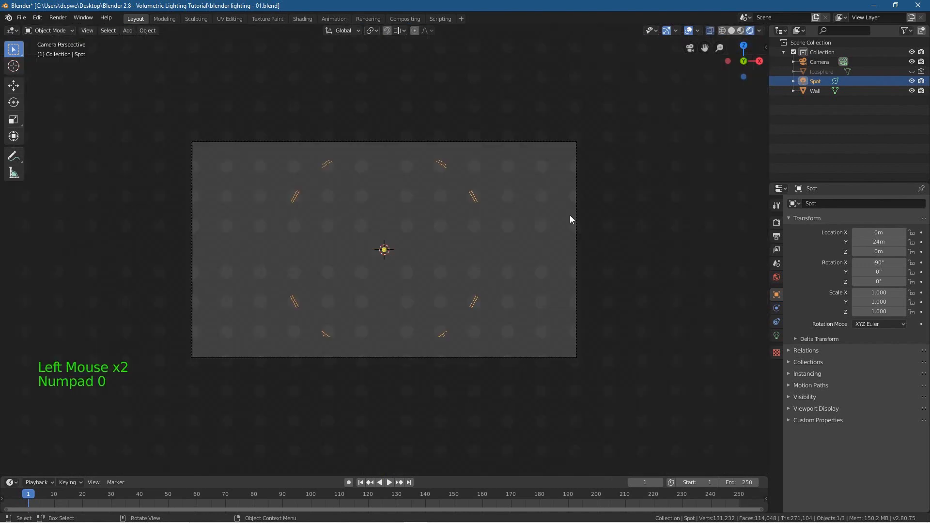
- Set the spot light's color to a fully saturated orange with a hue of about 0.064
{"action": "left_click", "coordinate": [823, 81]}
{"action": "left_click", "coordinate": [777, 335]}
{"action": "left_click", "coordinate": [876, 257]}
{"action": "left_click_drag", "start_coordinate": [858, 182], "coordinate": [852, 195]}
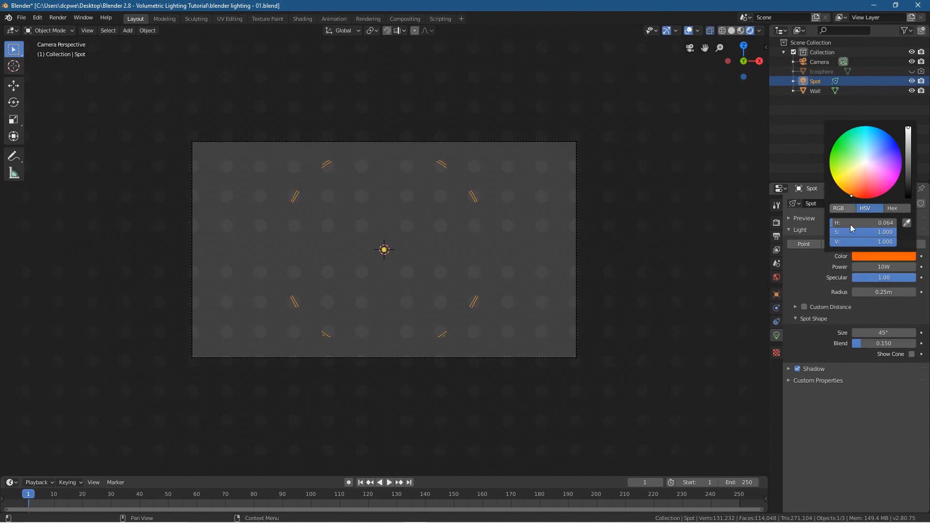
- Set the spot light's specular to 0 and its power to 25000 W
{"action": "left_click", "coordinate": [896, 278]}
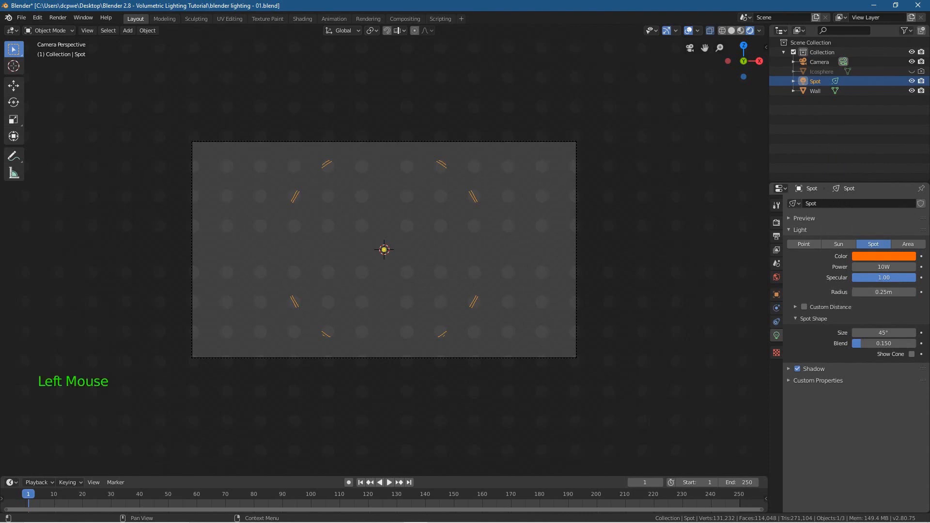
{"action": "left_click_drag", "start_coordinate": [896, 277], "coordinate": [853, 279]}
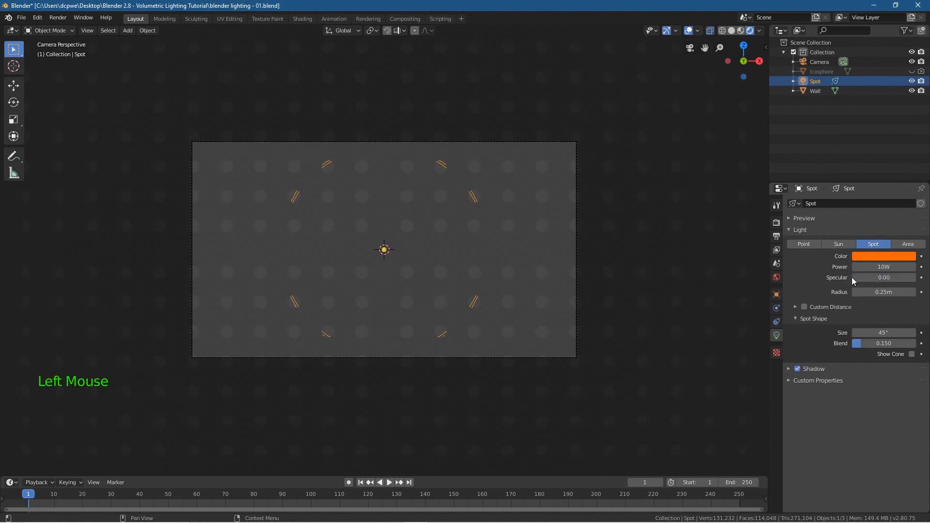
{"action": "left_click", "coordinate": [873, 266]}
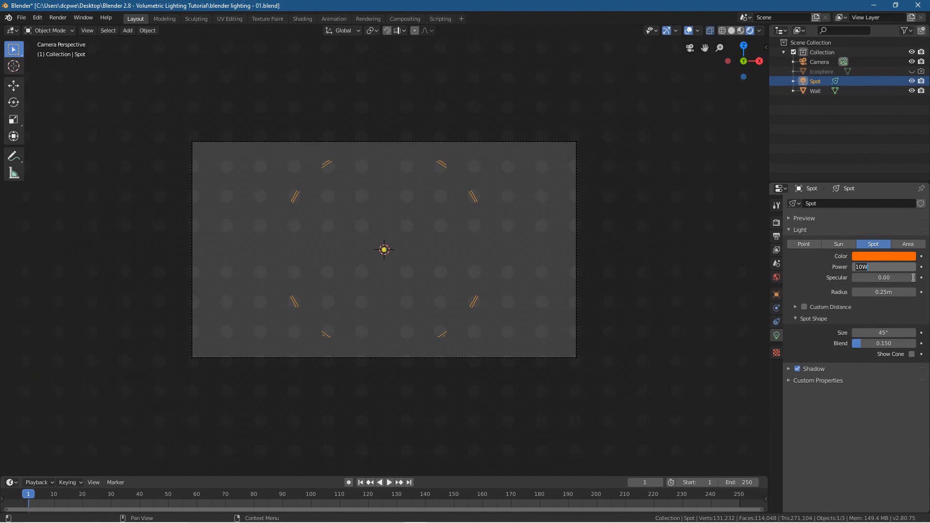
{"action": "type", "text": "25000"}
{"action": "key", "text": "Return"}
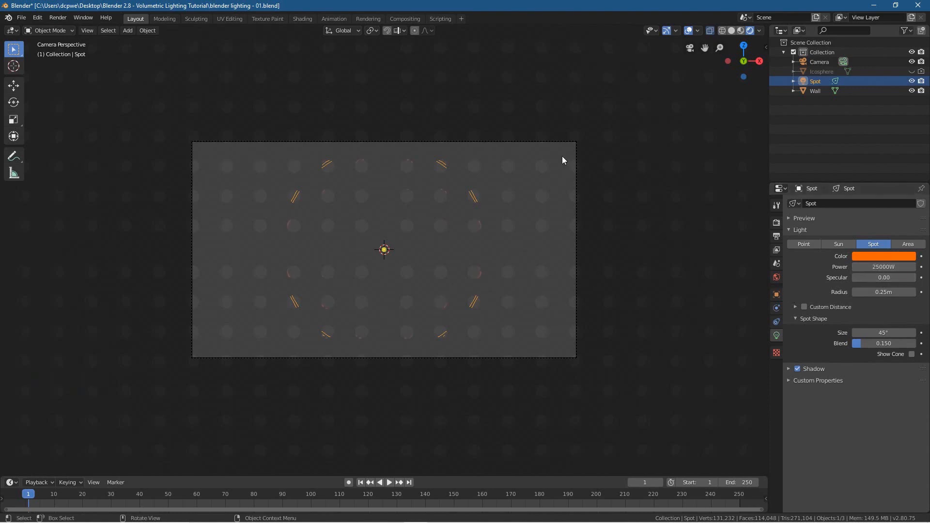
- Make the wall material's base color black, with specular 0 and roughness 1
{"action": "left_click", "coordinate": [816, 91]}
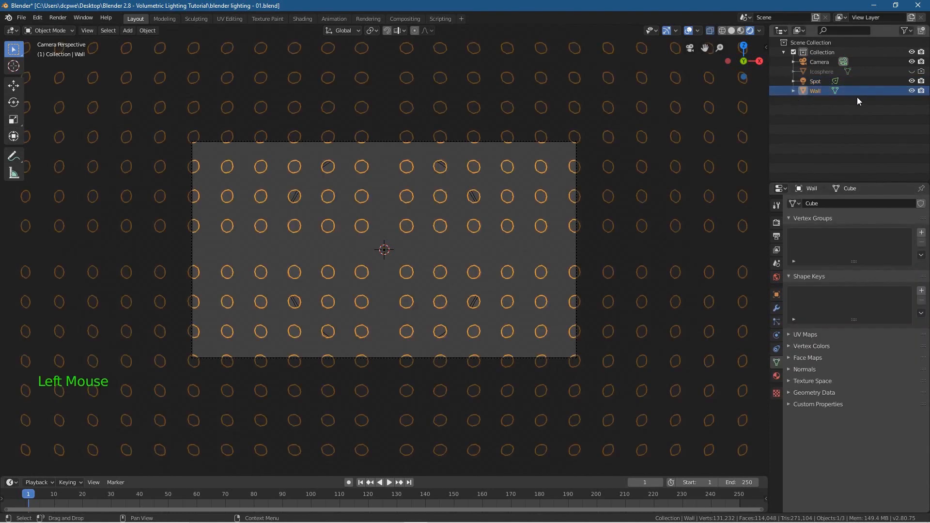
{"action": "left_click", "coordinate": [777, 375]}
{"action": "left_click", "coordinate": [887, 343]}
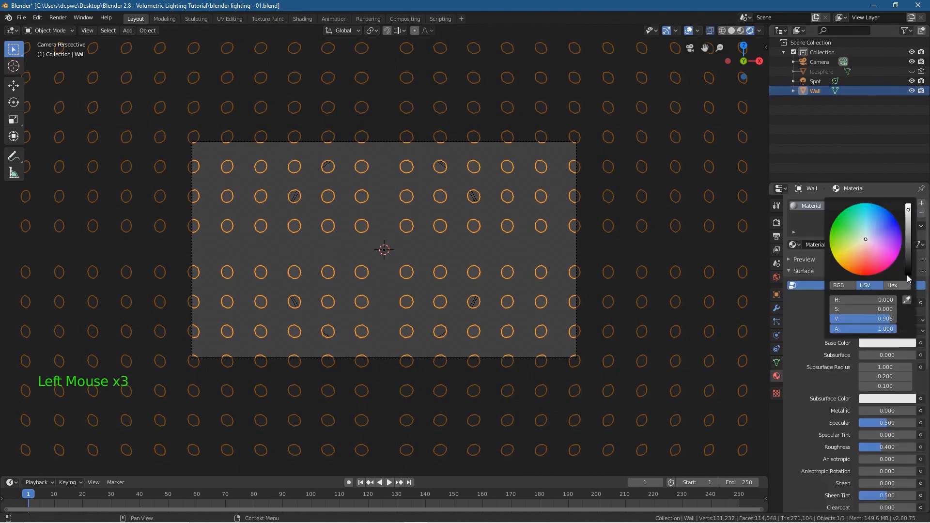
{"action": "left_click_drag", "start_coordinate": [908, 232], "coordinate": [908, 274]}
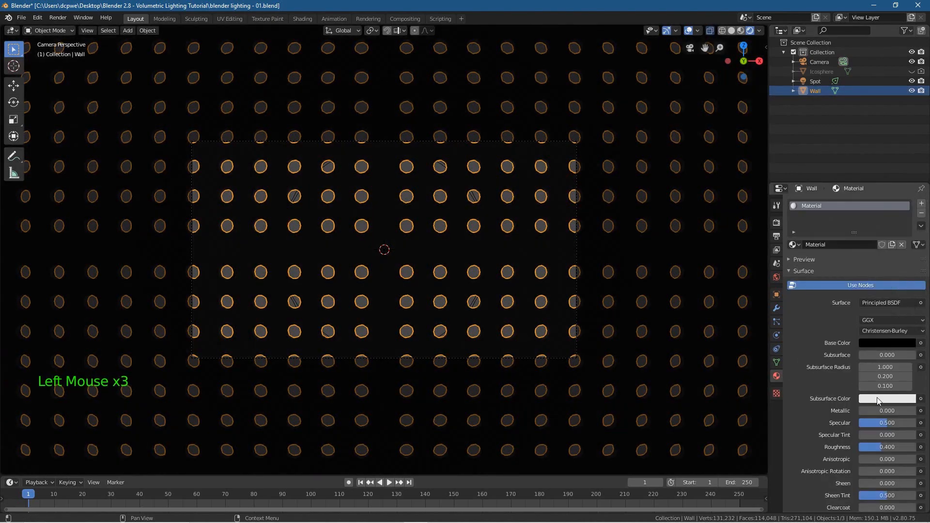
{"action": "left_click_drag", "start_coordinate": [882, 423], "coordinate": [889, 444]}
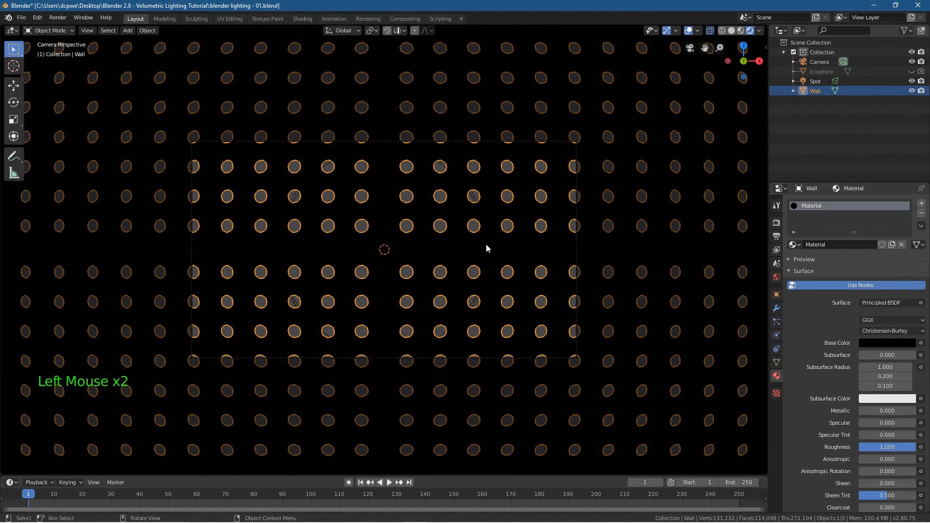
- Open the World shader nodes in the Shading workspace, with the 3D view looking through the camera
{"action": "left_click", "coordinate": [302, 19]}
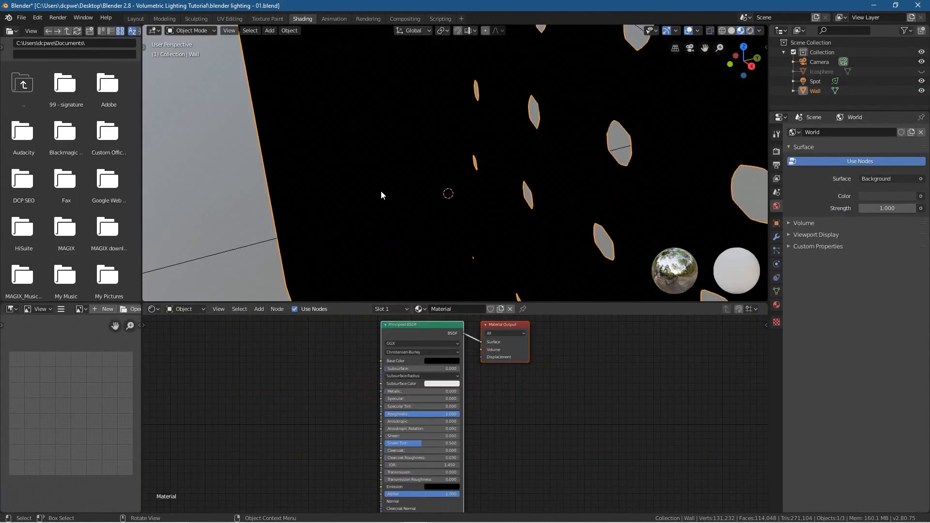
{"action": "key", "text": "KP_0"}
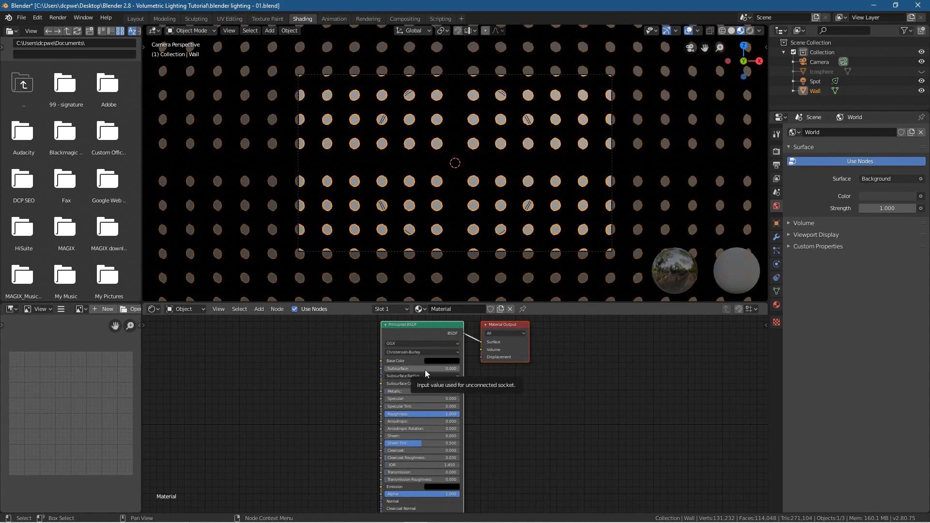
{"action": "left_click", "coordinate": [206, 310]}
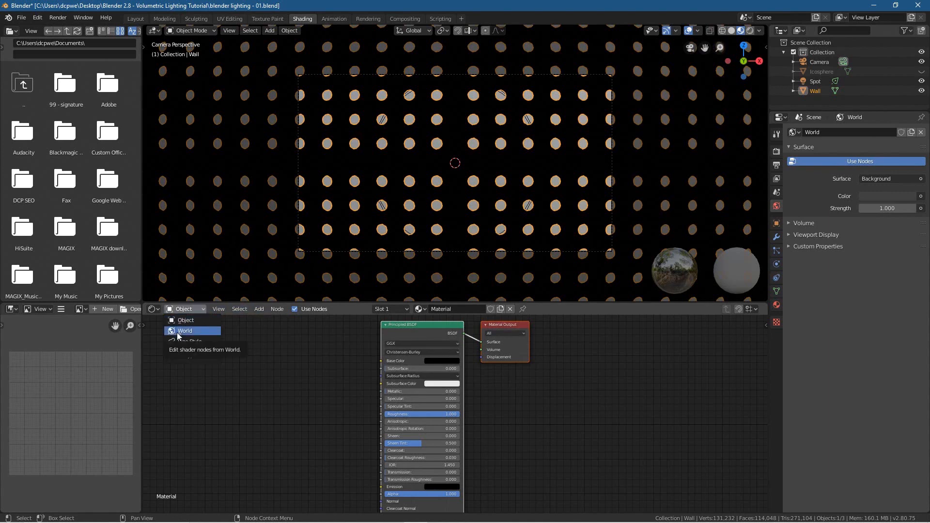
{"action": "left_click", "coordinate": [178, 330]}
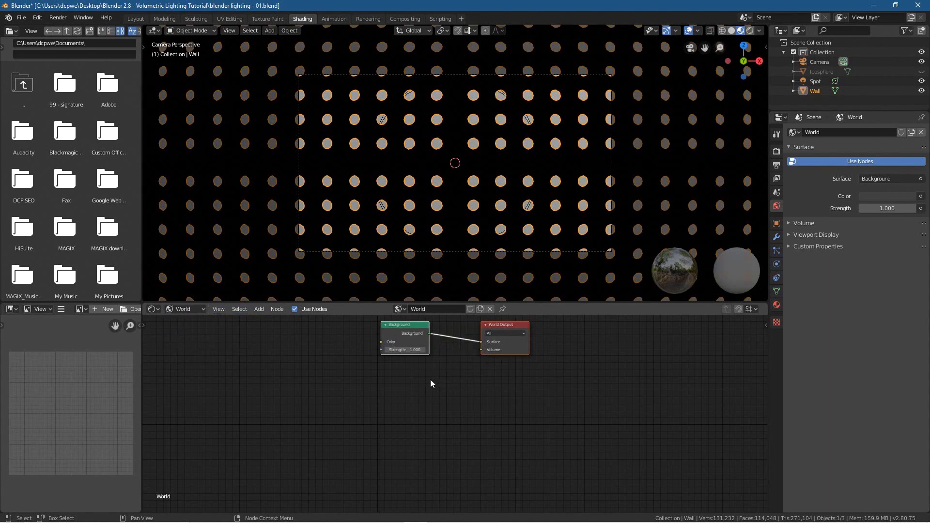
{"action": "scroll", "coordinate": [431, 379], "scroll_direction": "up", "scroll_amount": 2}
{"action": "key", "text": "Home"}
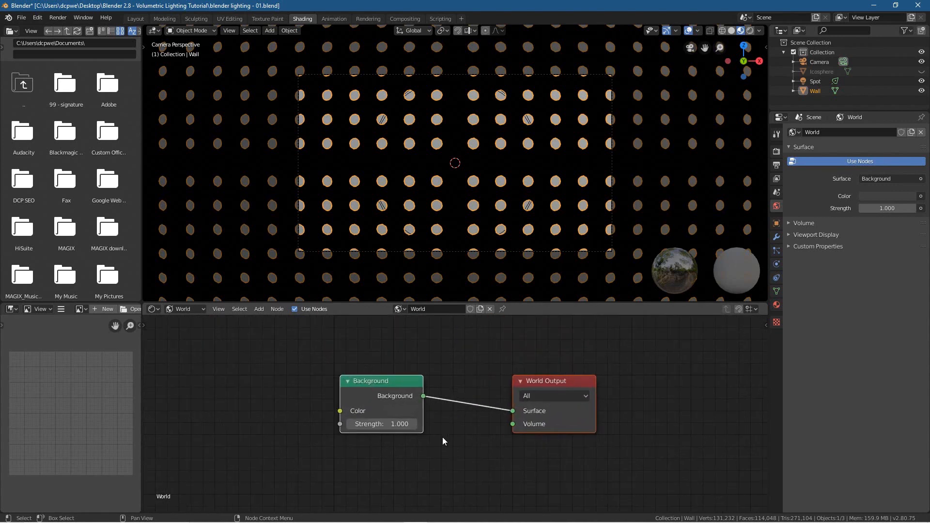
{"action": "middle_click_drag", "start_coordinate": [442, 437], "coordinate": [437, 397]}
{"action": "key", "text": "shift+a"}
{"action": "mouse_move", "coordinate": [421, 443]}
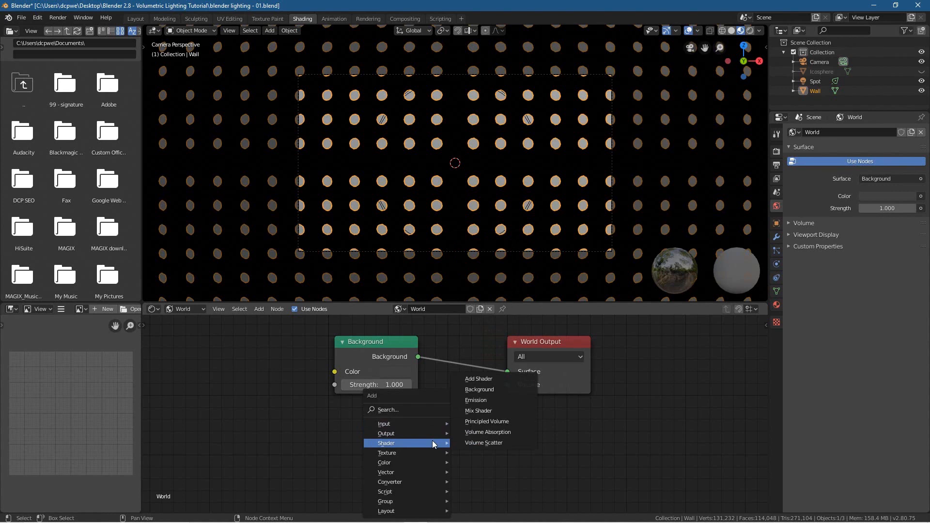
{"action": "left_click", "coordinate": [477, 442]}
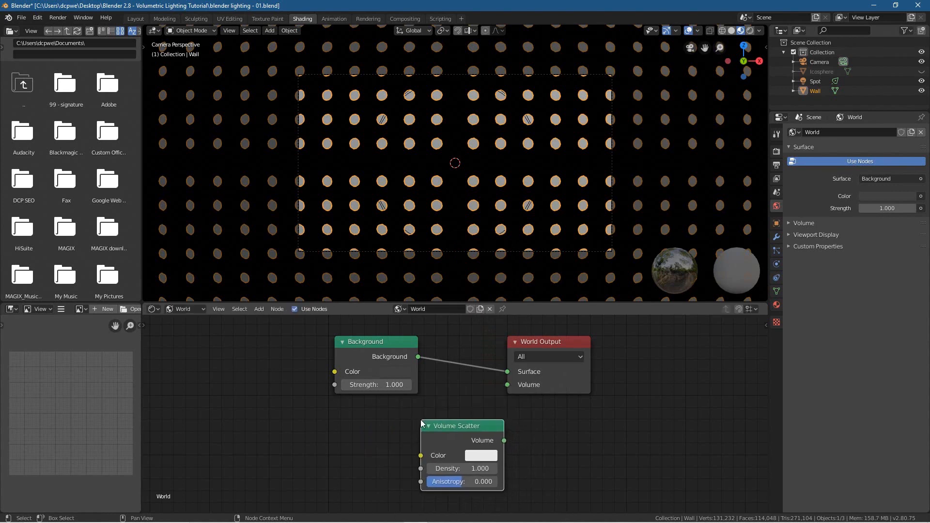
{"action": "left_click", "coordinate": [455, 424]}
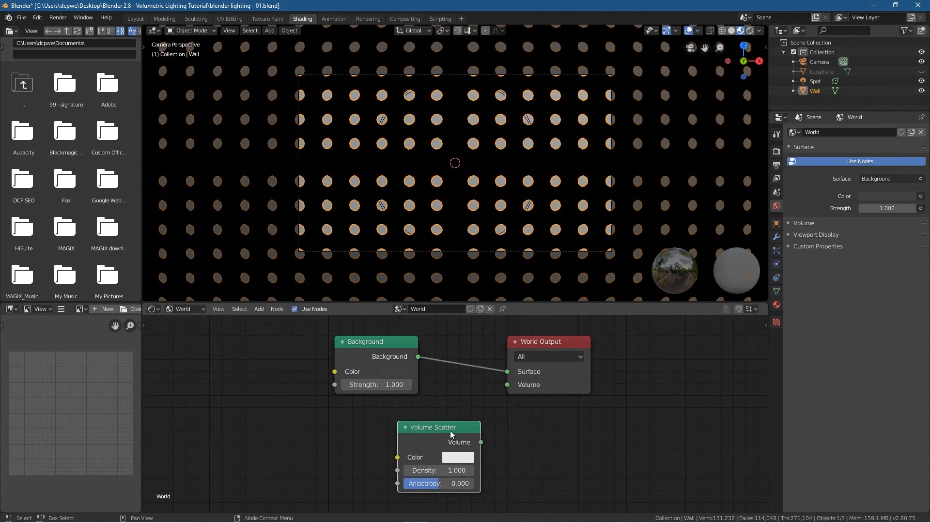
{"action": "key", "text": "Delete"}
- Add a Volume Scatter node below the Background node and connect its Volume output to the World Output's Volume input
{"action": "key", "text": "shift+a"}
{"action": "mouse_move", "coordinate": [449, 431]}
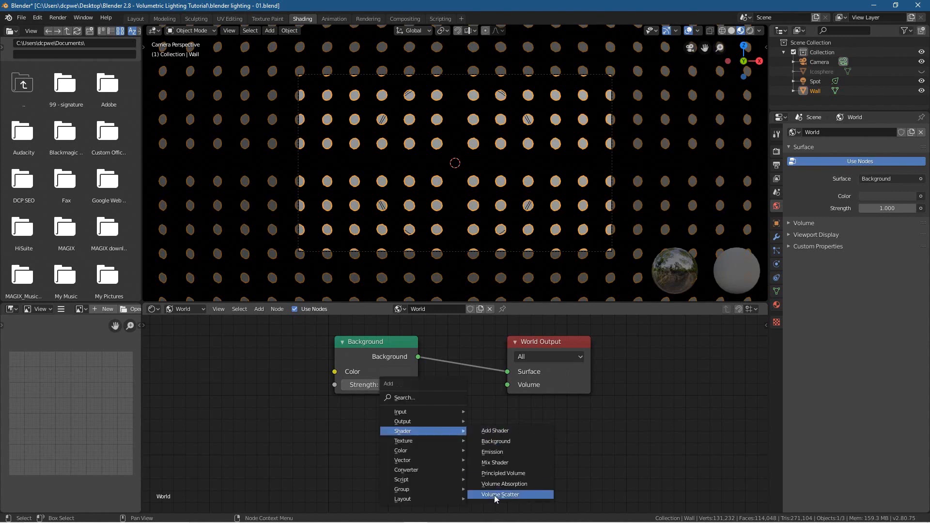
{"action": "left_click", "coordinate": [495, 494]}
{"action": "left_click", "coordinate": [449, 449]}
{"action": "left_click_drag", "start_coordinate": [453, 446], "coordinate": [513, 390]}
- Set the Volume Scatter density to 0.015 and anisotropy to 0.8, and preview the scene in rendered shading
{"action": "left_click", "coordinate": [420, 475]}
{"action": "type", "text": "0."}
{"action": "key", "text": "Return"}
{"action": "left_click", "coordinate": [416, 487]}
{"action": "type", "text": "0"}
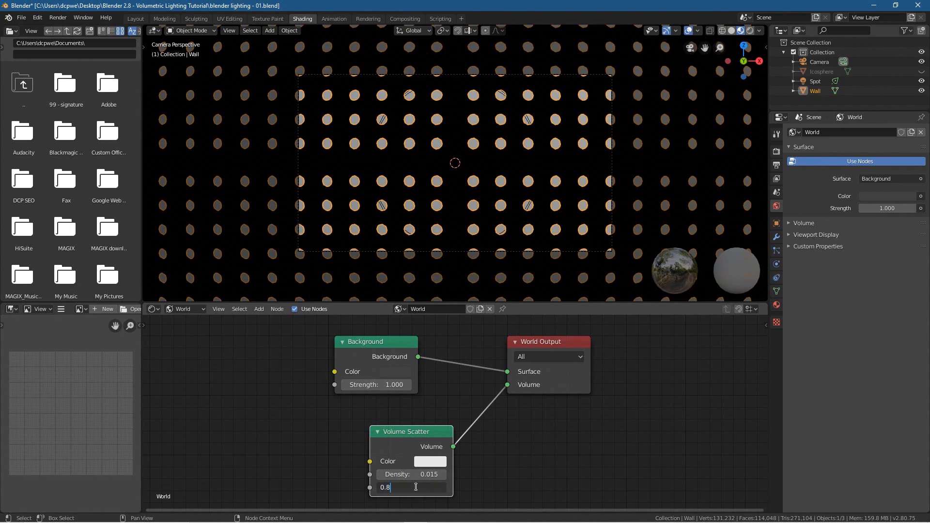
{"action": "type", "text": ".8"}
{"action": "key", "text": "Return"}
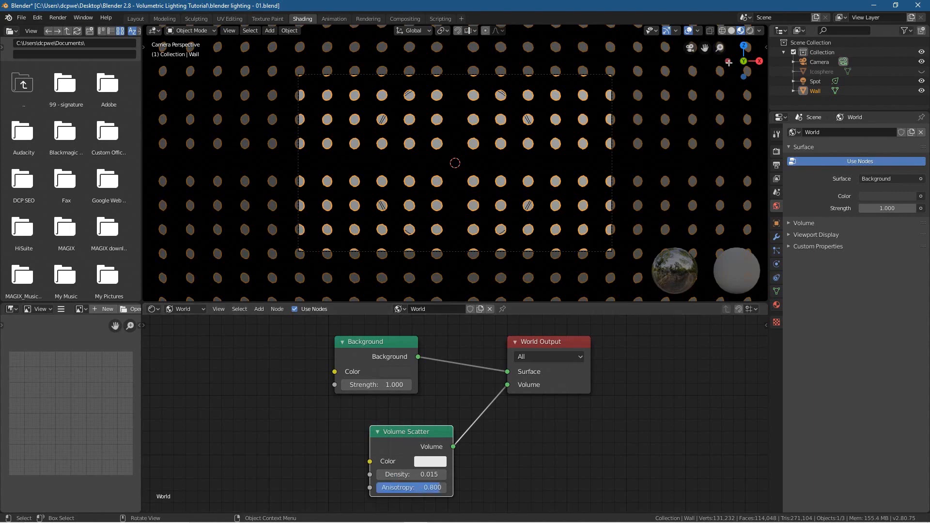
{"action": "left_click", "coordinate": [750, 30]}
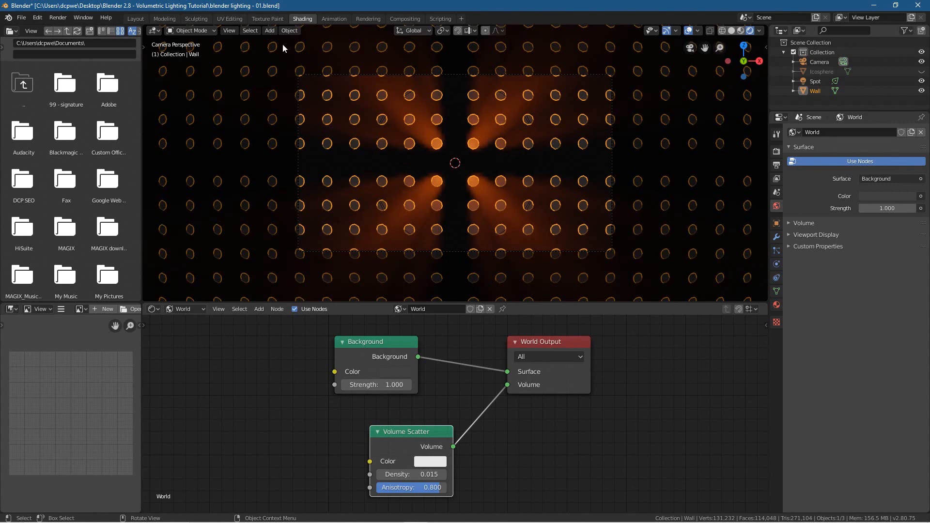
- Return to the Layout workspace and, from the top view, duplicate the spot light four times in place
{"action": "left_click", "coordinate": [135, 19]}
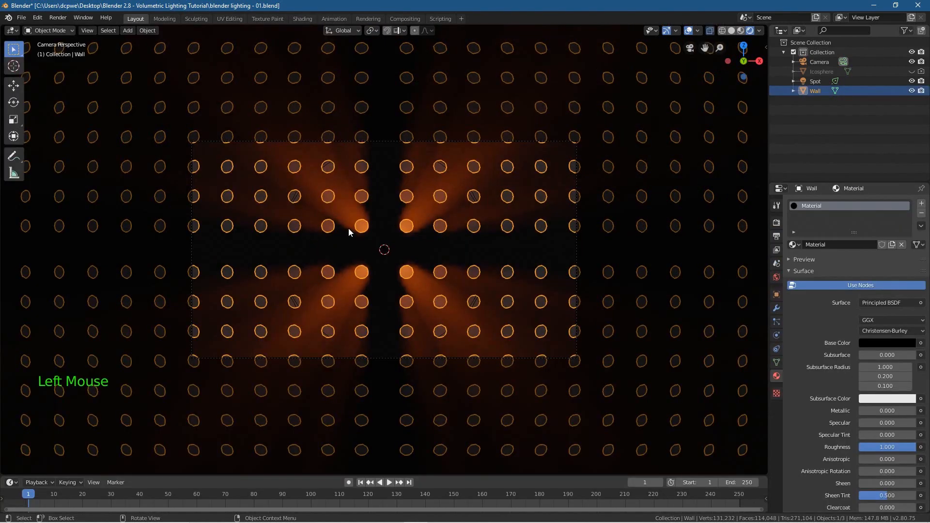
{"action": "key", "text": "KP_7"}
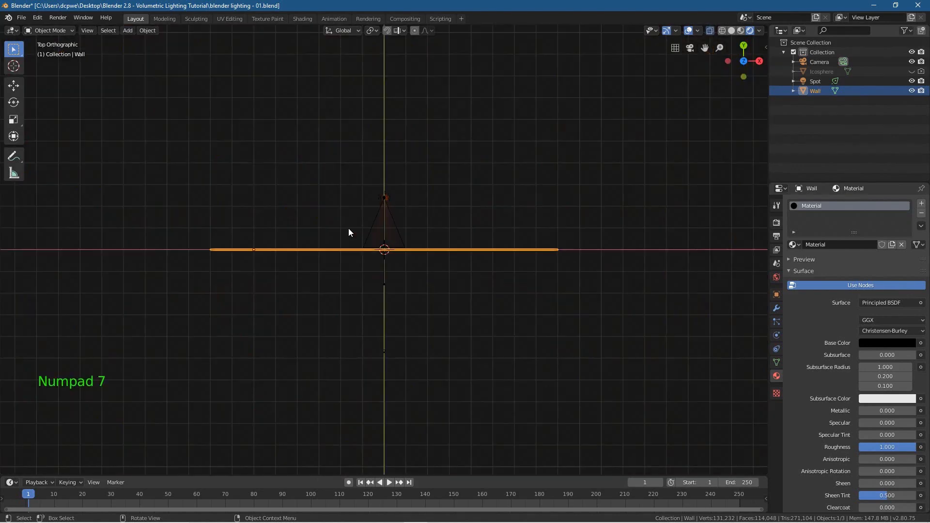
{"action": "left_click", "coordinate": [385, 200]}
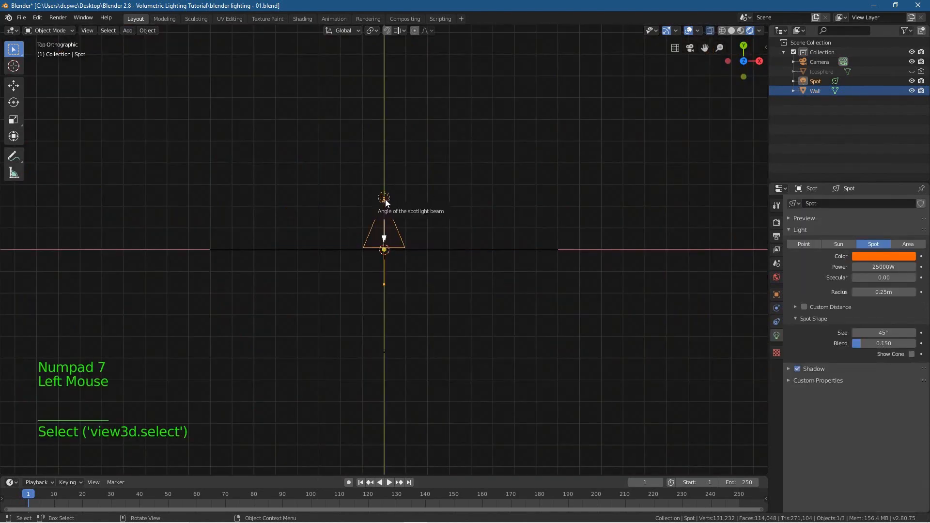
{"action": "left_click", "coordinate": [814, 83]}
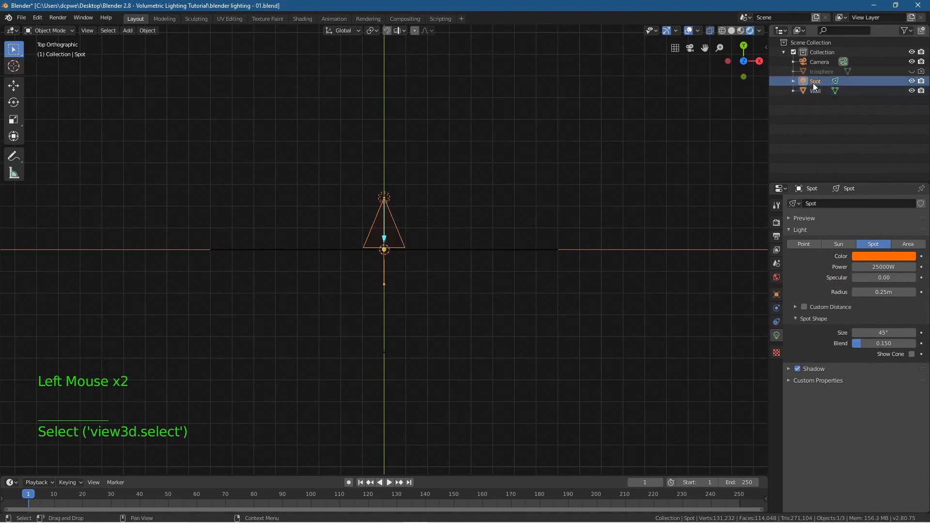
{"action": "key", "text": "shift"}
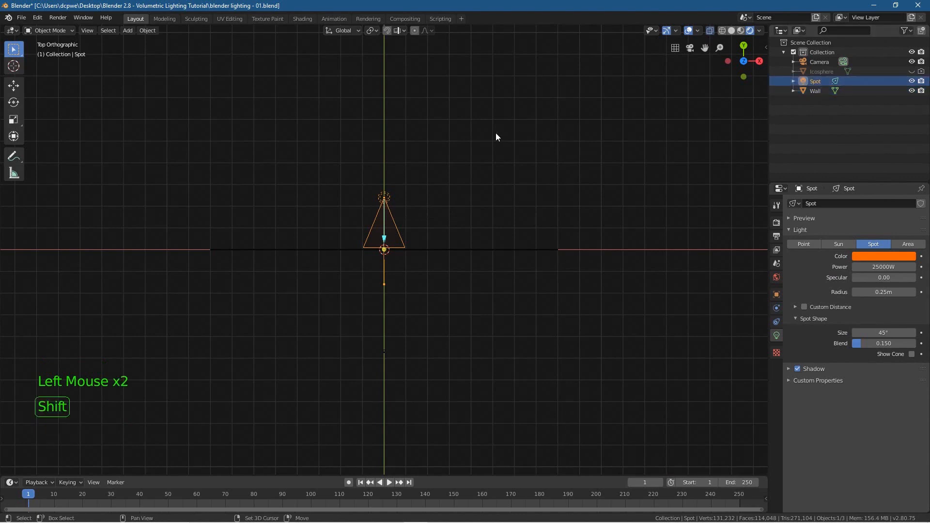
{"action": "key", "text": "shift+d"}
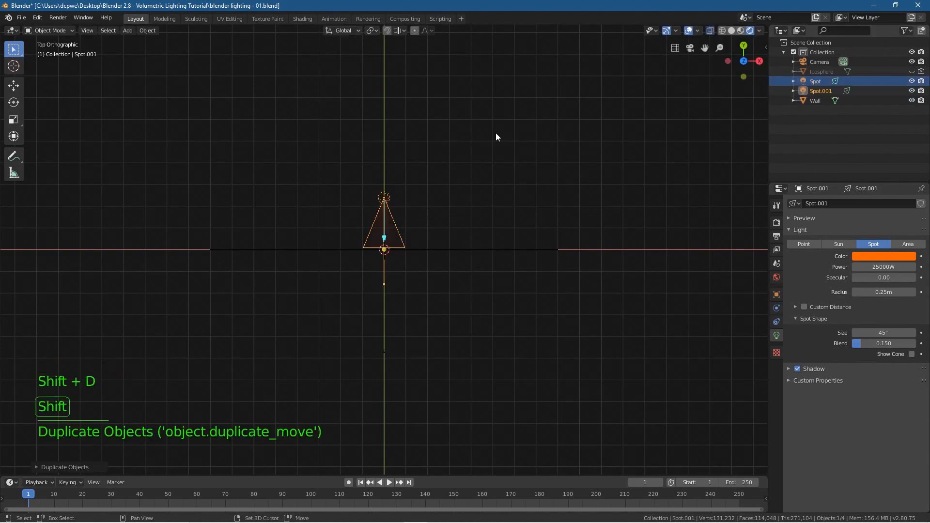
{"action": "key", "text": "shift+d"}
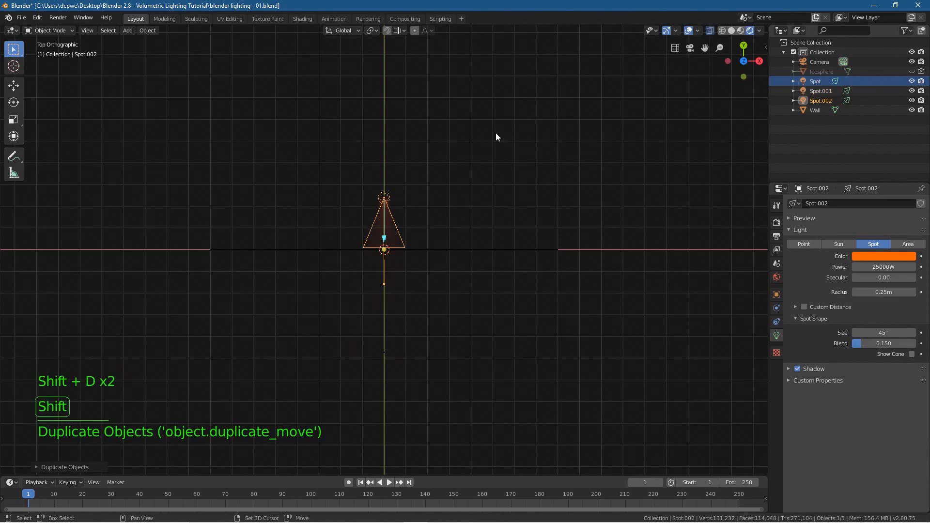
{"action": "key", "text": "shift+d"}
{"action": "key", "text": "shift+d"}
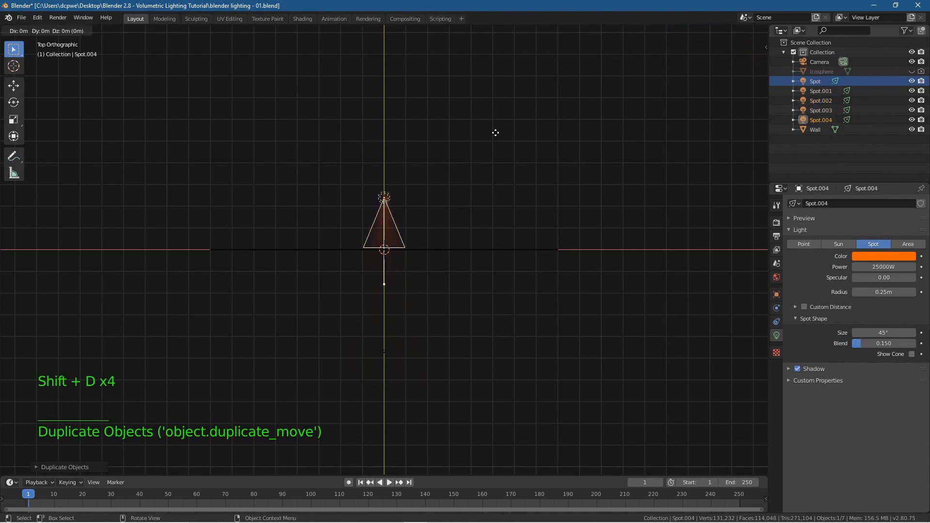
{"action": "left_click", "coordinate": [495, 133]}
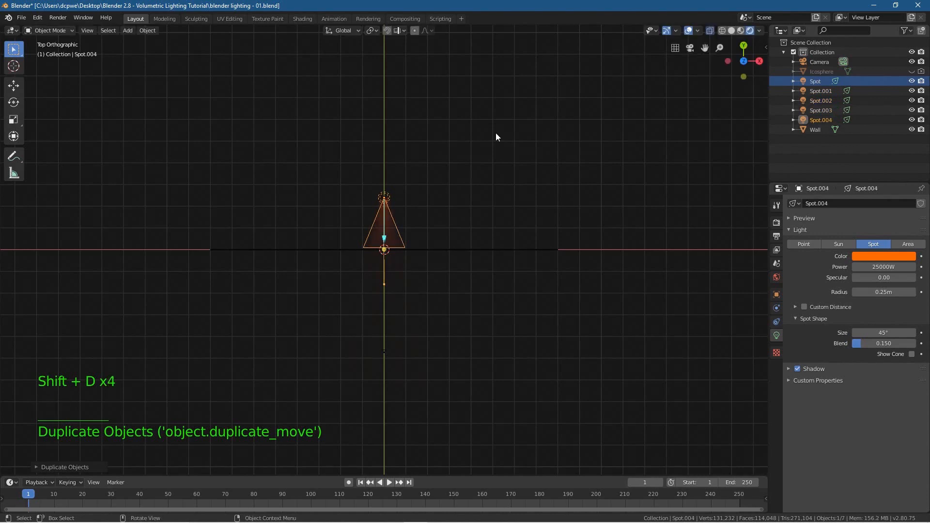
{"action": "key", "text": "shift+d"}
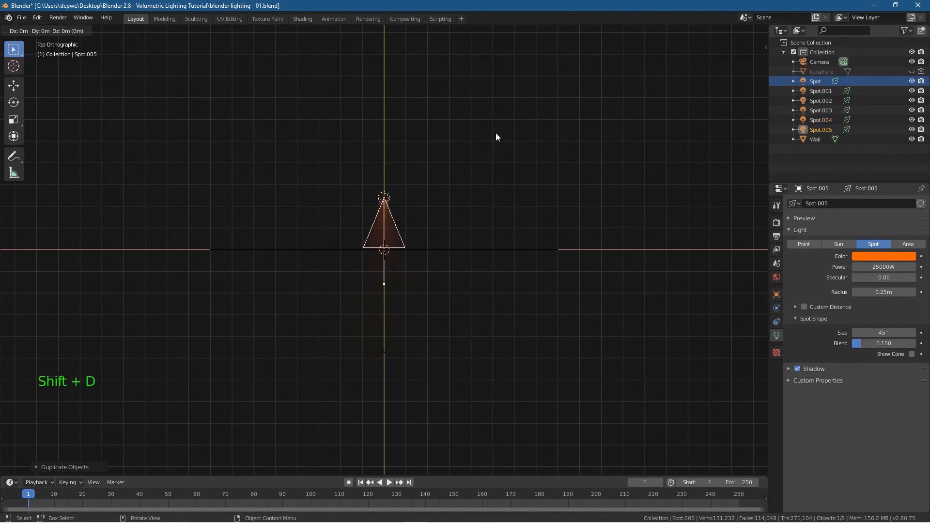
{"action": "left_click", "coordinate": [495, 132]}
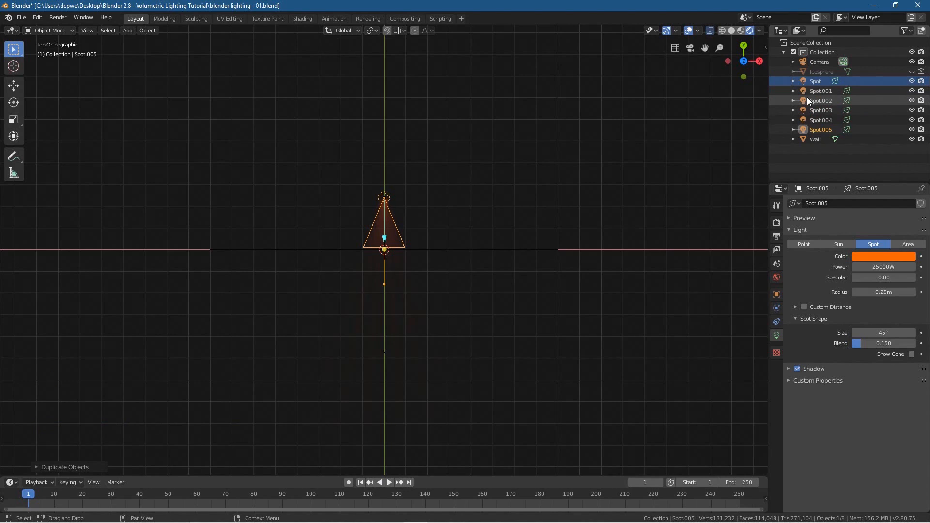
{"action": "left_click", "coordinate": [821, 129]}
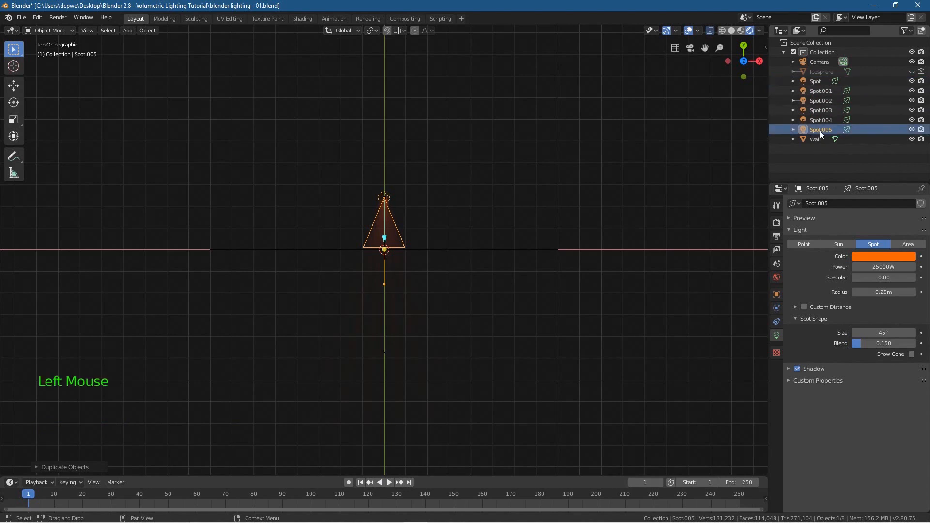
{"action": "right_click", "coordinate": [817, 130]}
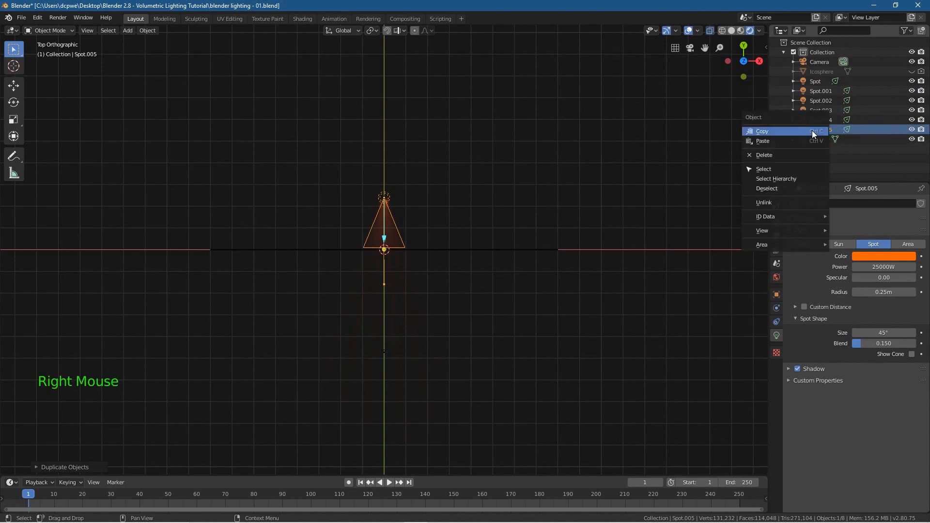
{"action": "left_click", "coordinate": [804, 155]}
- Show the scene in solid shading and move the Spot.001 light -30 m along the X axis, snapped to the grid
{"action": "left_click", "coordinate": [824, 92]}
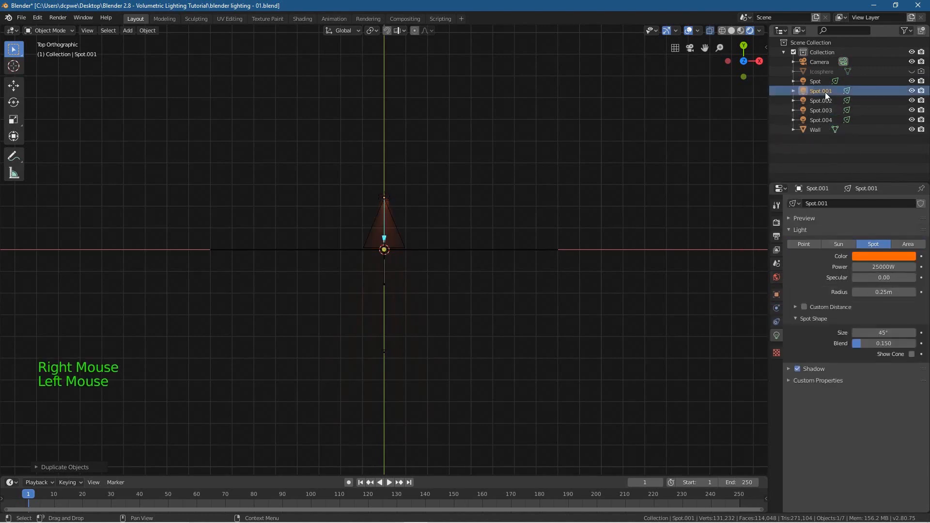
{"action": "left_click", "coordinate": [815, 83]}
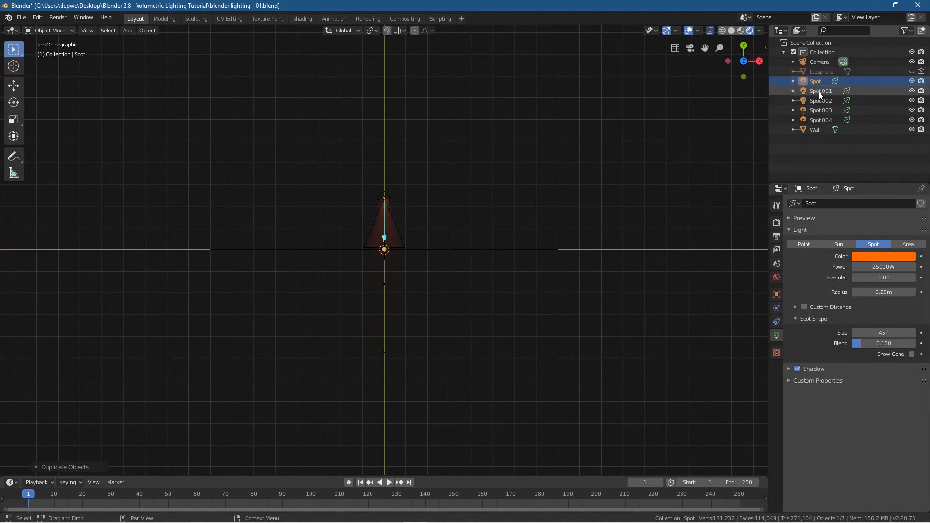
{"action": "left_click", "coordinate": [819, 92]}
{"action": "scroll", "coordinate": [424, 246], "scroll_direction": "up", "scroll_amount": 2}
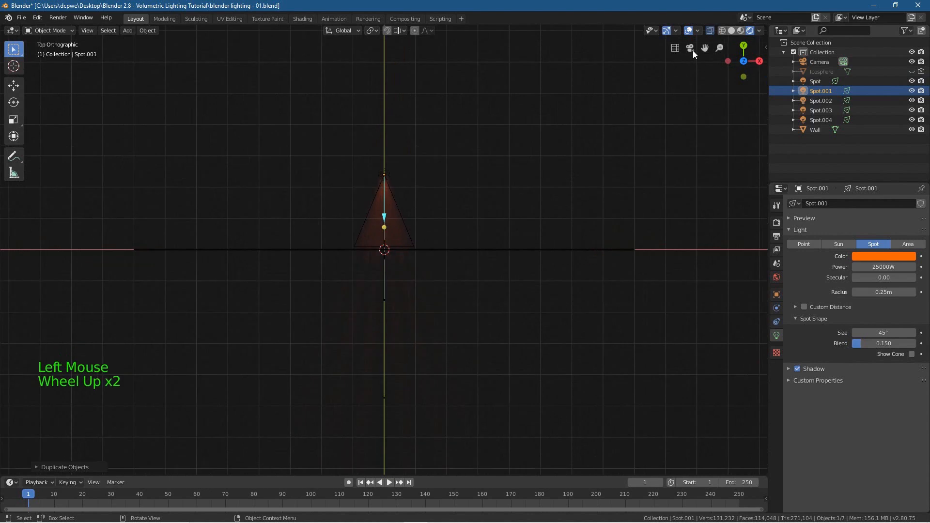
{"action": "left_click", "coordinate": [733, 30]}
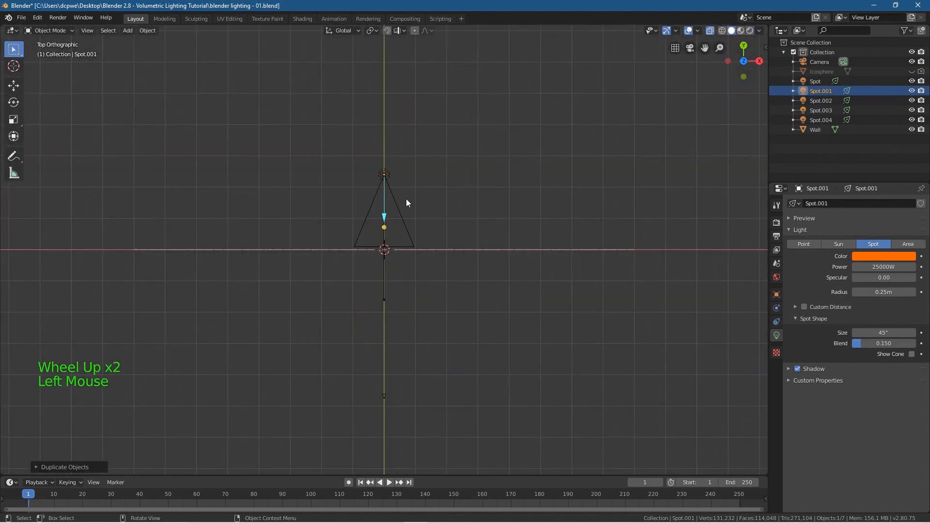
{"action": "left_click", "coordinate": [818, 89]}
{"action": "key", "text": "g"}
{"action": "key", "text": "x"}
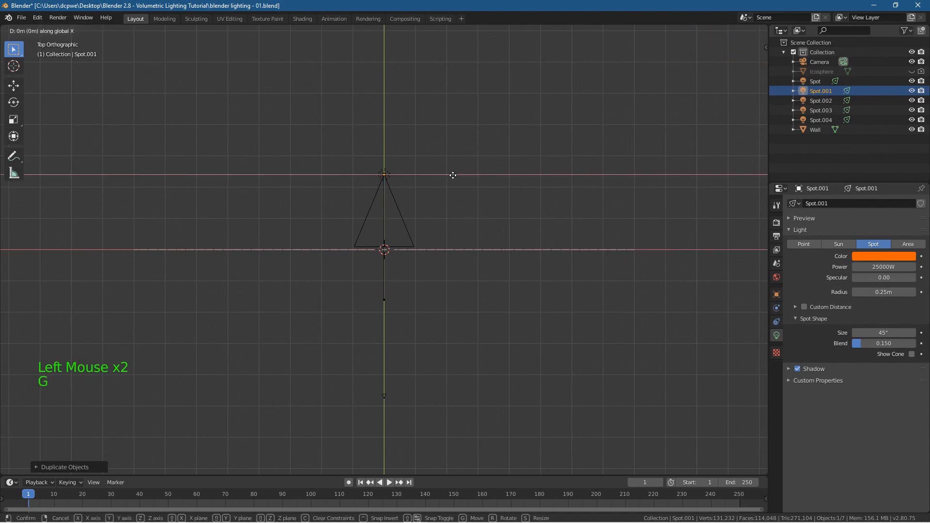
{"action": "key", "text": "ctrl"}
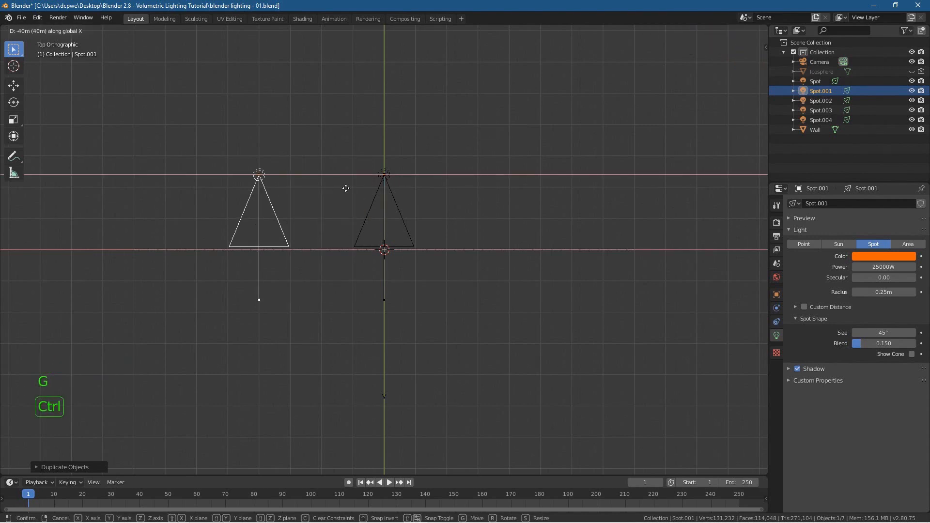
{"action": "left_click", "coordinate": [350, 189]}
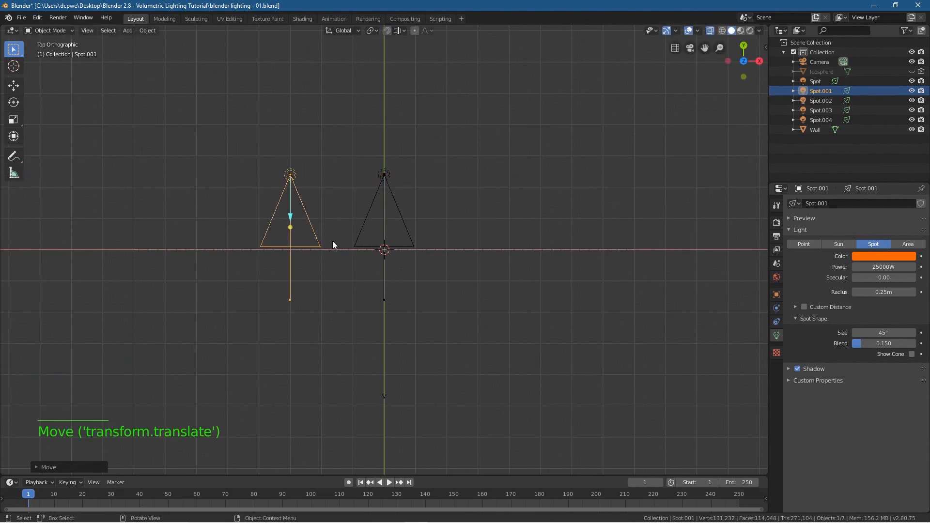
- Move the Spot.002 light 30 m along the X axis with grid snapping, opposite Spot.001
{"action": "left_click", "coordinate": [822, 101]}
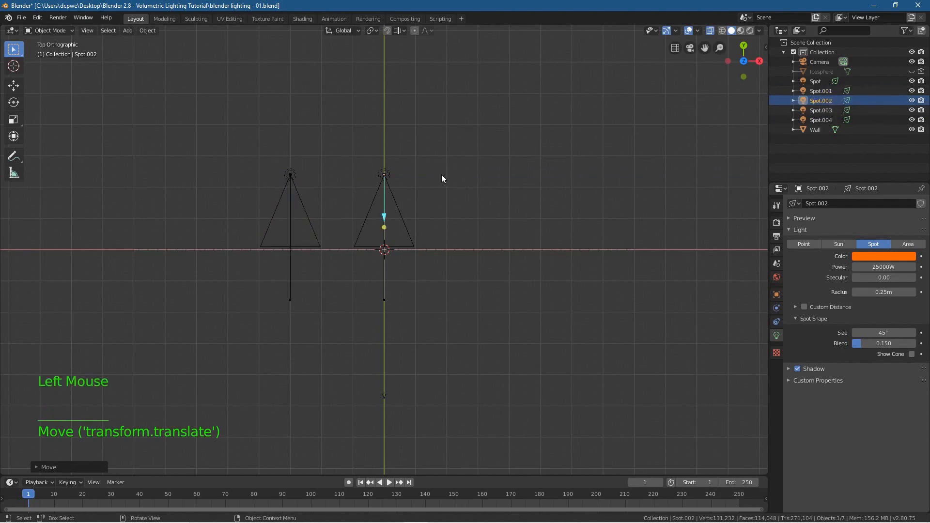
{"action": "key", "text": "g"}
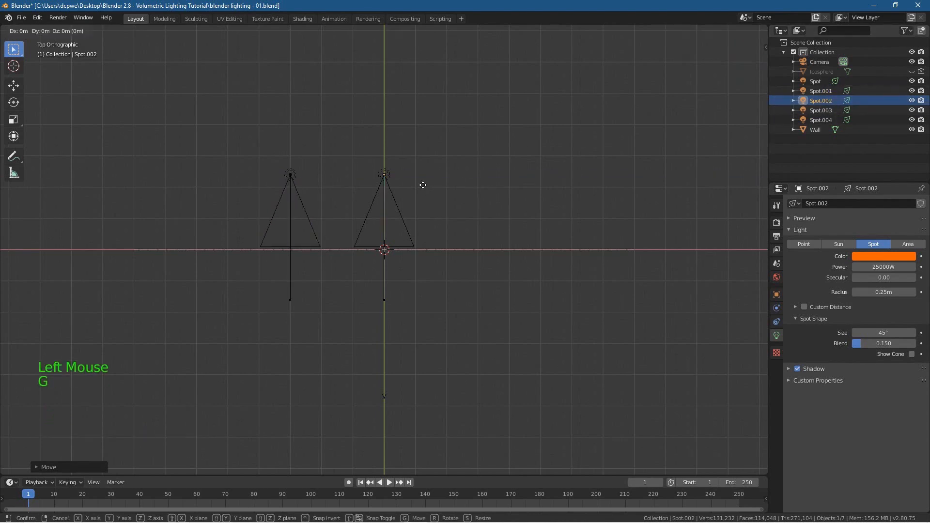
{"action": "key", "text": "x"}
{"action": "key", "text": "ctrl"}
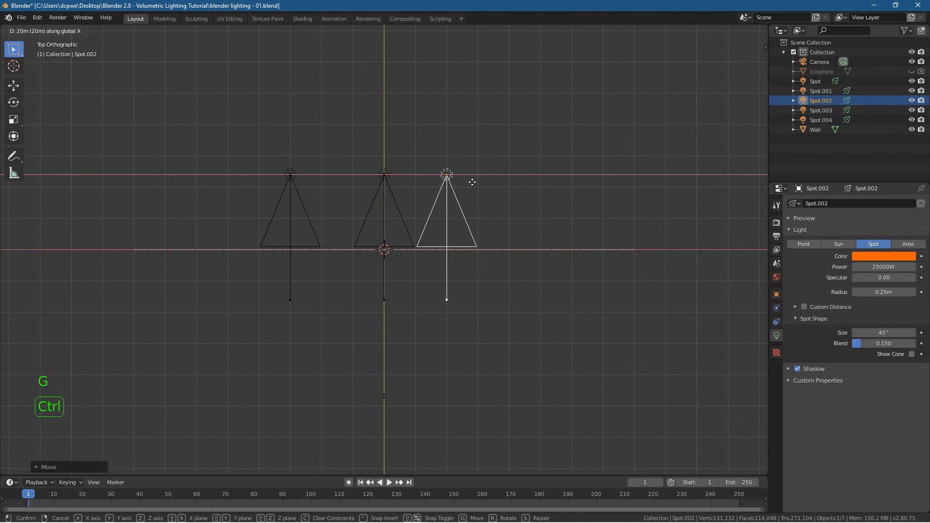
{"action": "left_click", "coordinate": [503, 188]}
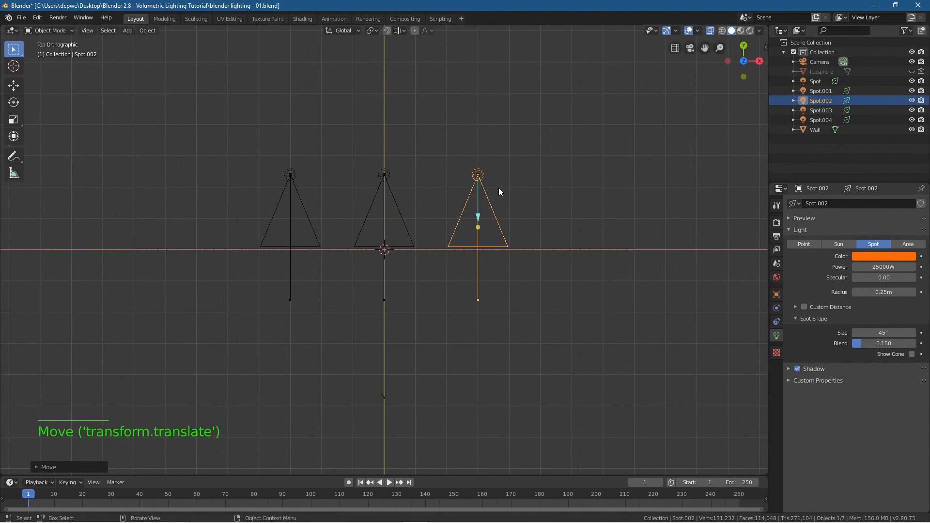
- Move the Spot.003 light -60 m along the X axis with grid snapping, beyond Spot.001
{"action": "left_click", "coordinate": [813, 111]}
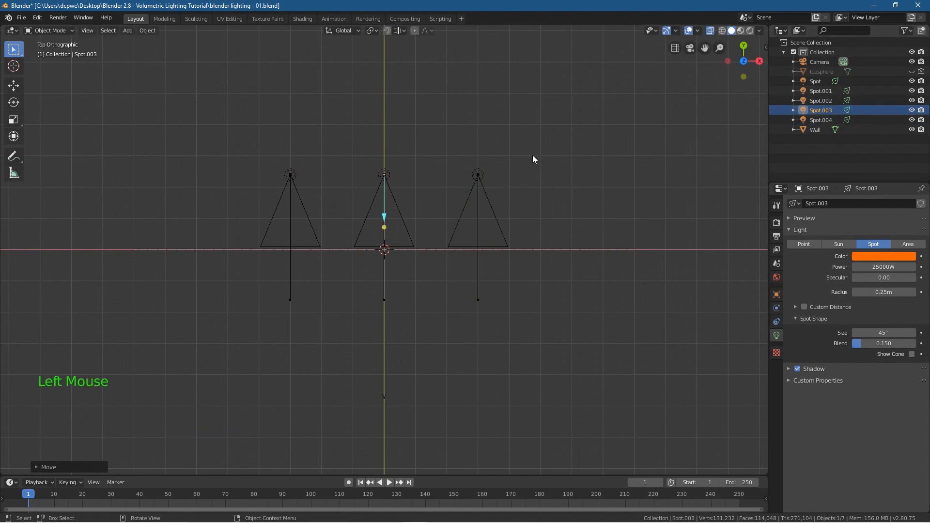
{"action": "key", "text": "g"}
{"action": "key", "text": "x"}
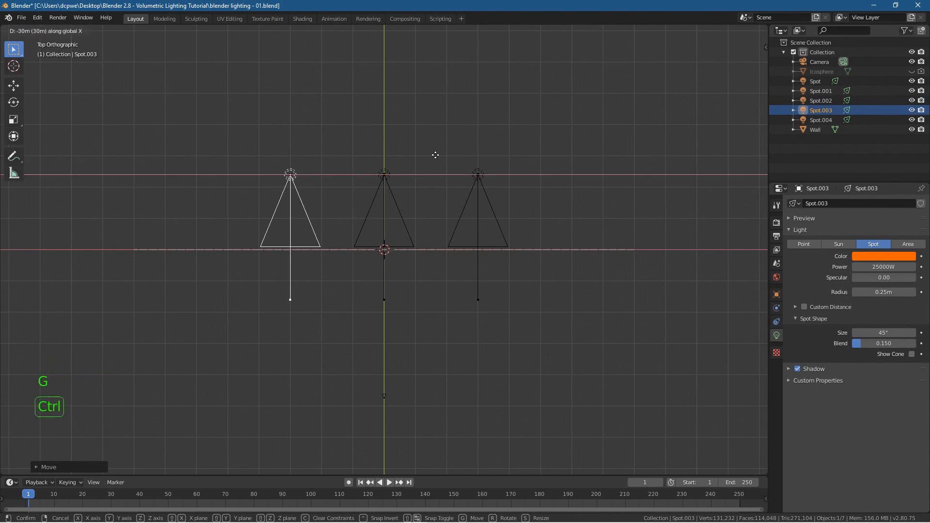
{"action": "left_click", "coordinate": [349, 160]}
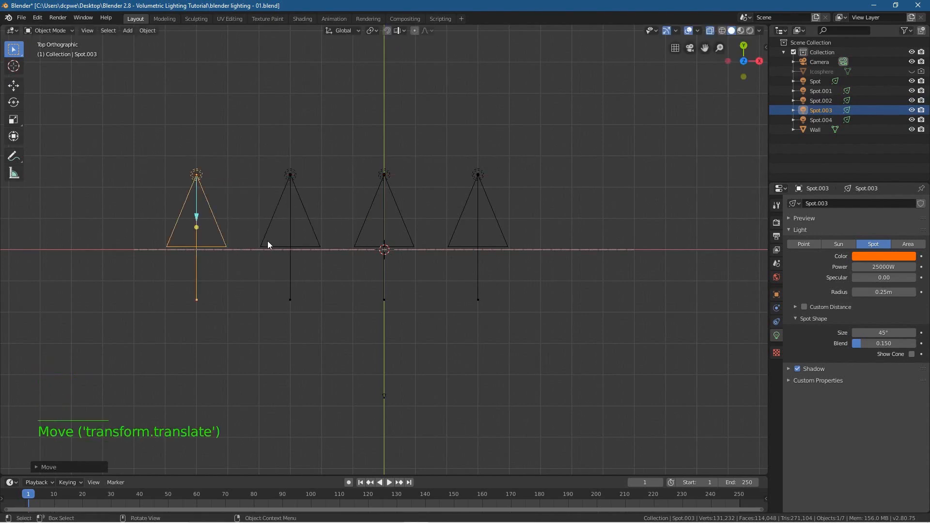
- Move the Spot.004 light 60 m along the X axis with grid snapping, beyond Spot.002
{"action": "left_click", "coordinate": [818, 120]}
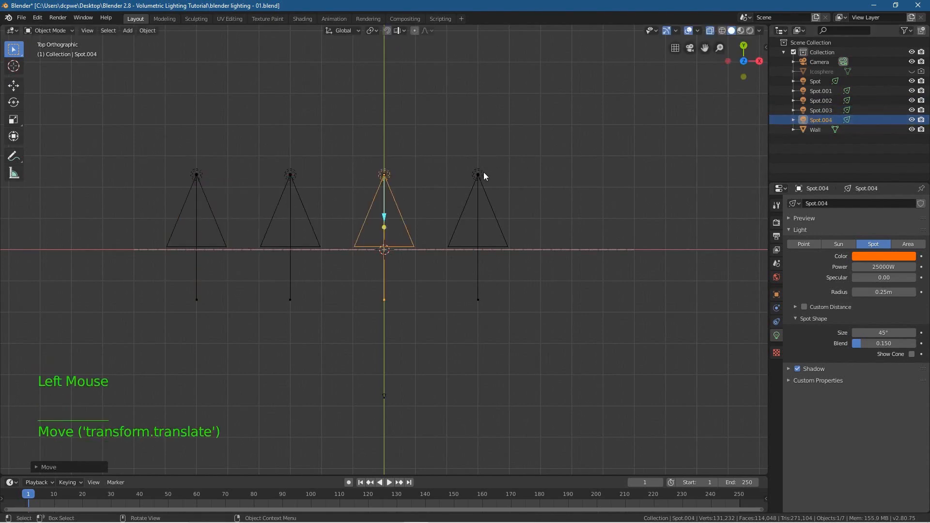
{"action": "key", "text": "g"}
{"action": "key", "text": "x"}
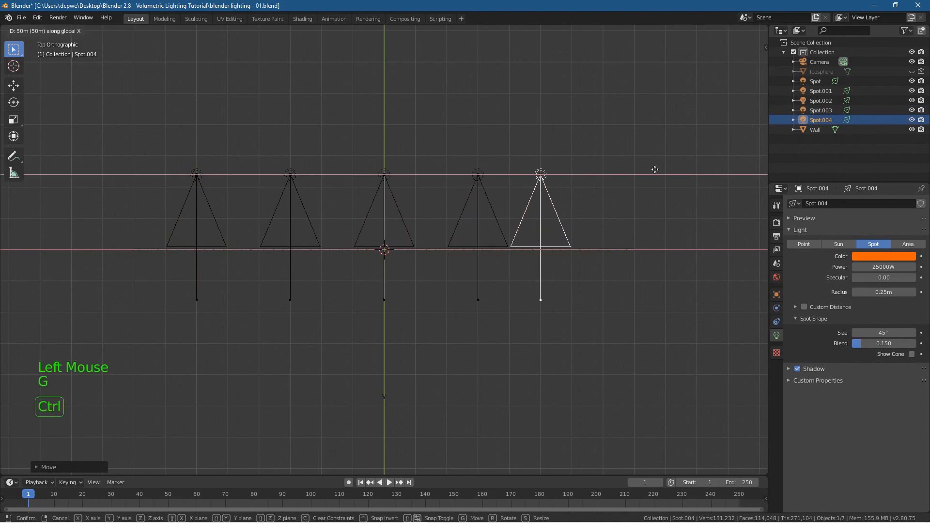
{"action": "left_click", "coordinate": [662, 169]}
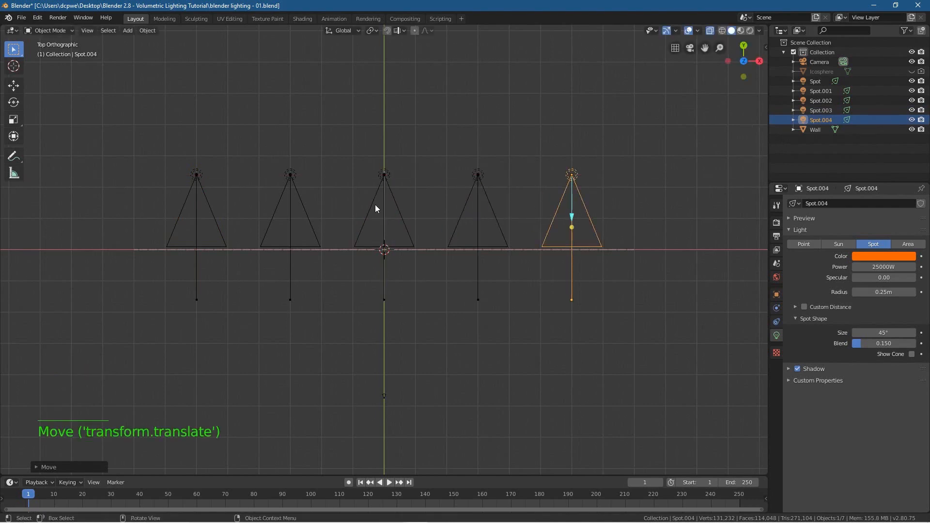
- Set the Spot.001 light's Z rotation to 22.5° so it angles toward the center
{"action": "left_click", "coordinate": [291, 176]}
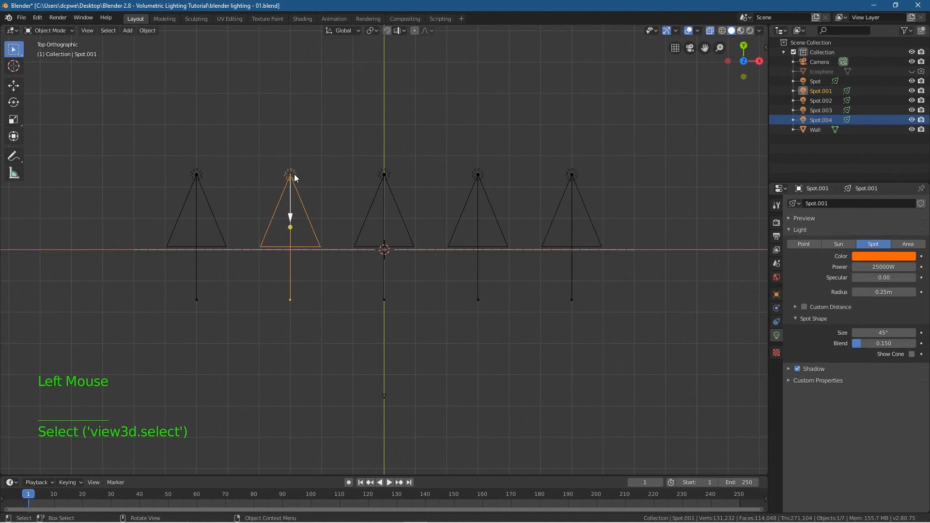
{"action": "left_click", "coordinate": [777, 294]}
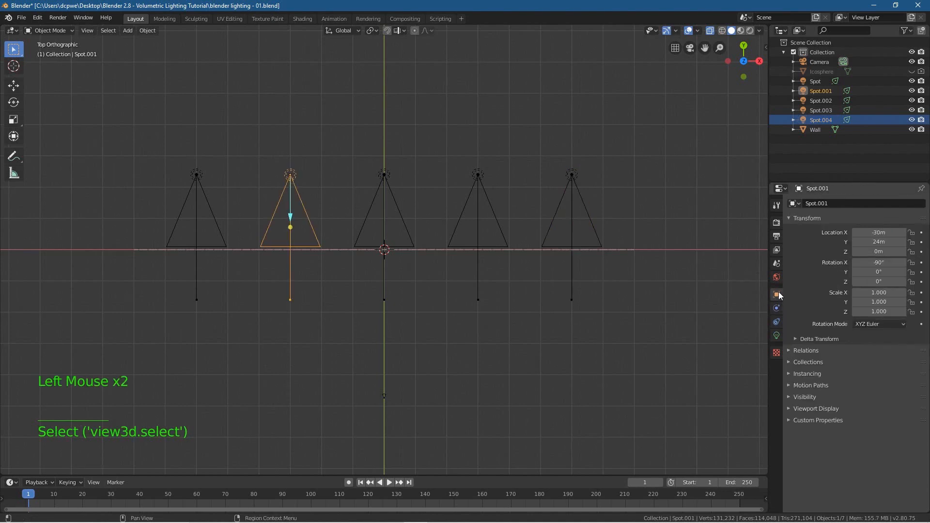
{"action": "left_click_drag", "start_coordinate": [873, 282], "coordinate": [877, 281]}
{"action": "left_click", "coordinate": [874, 281]}
{"action": "type", "text": "2"}
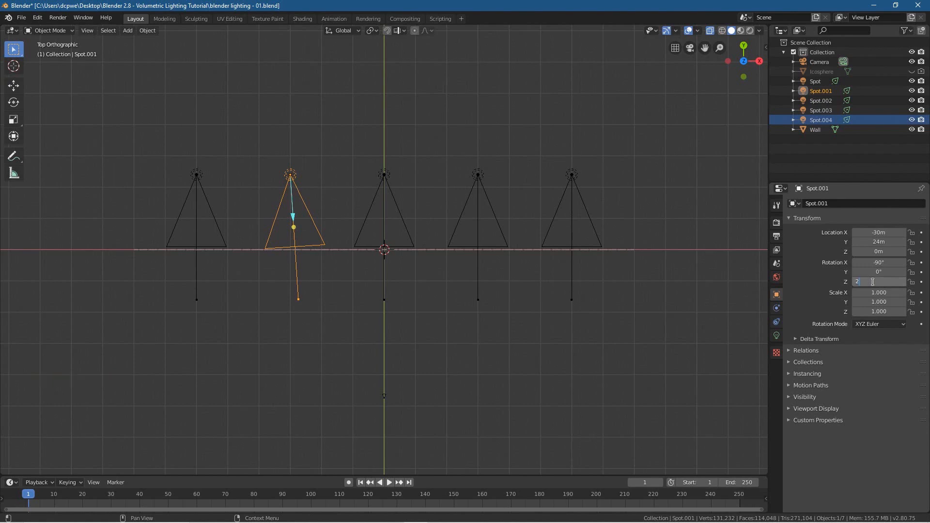
{"action": "type", "text": "2"}
{"action": "key", "text": "Return"}
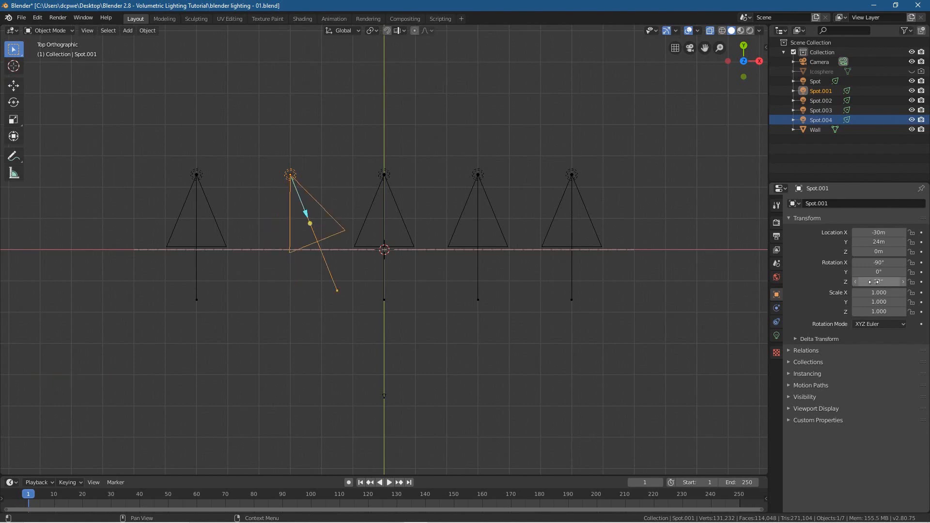
{"action": "left_click", "coordinate": [872, 280]}
{"action": "type", "text": "22"}
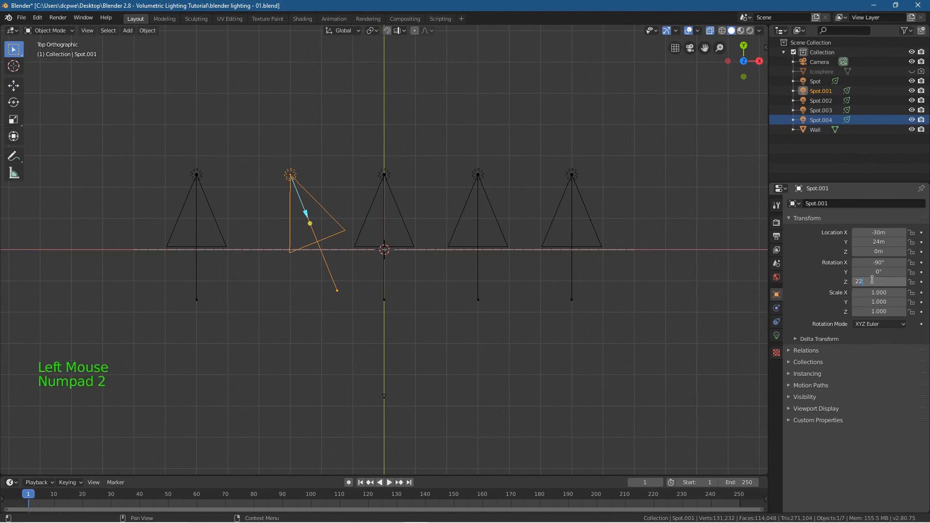
{"action": "key", "text": "Return"}
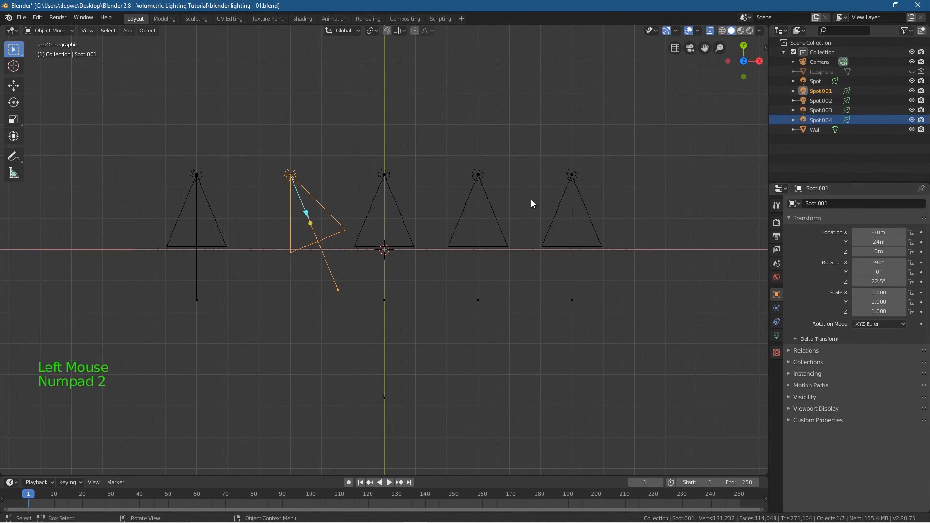
- Set the Spot.002 light's Z rotation to -22.5°, mirroring the angle of Spot.001
{"action": "left_click", "coordinate": [479, 191]}
{"action": "double_click", "coordinate": [870, 281]}
{"action": "key", "text": "BackSpace"}
{"action": "type", "text": "-22.5"}
{"action": "key", "text": "Return"}
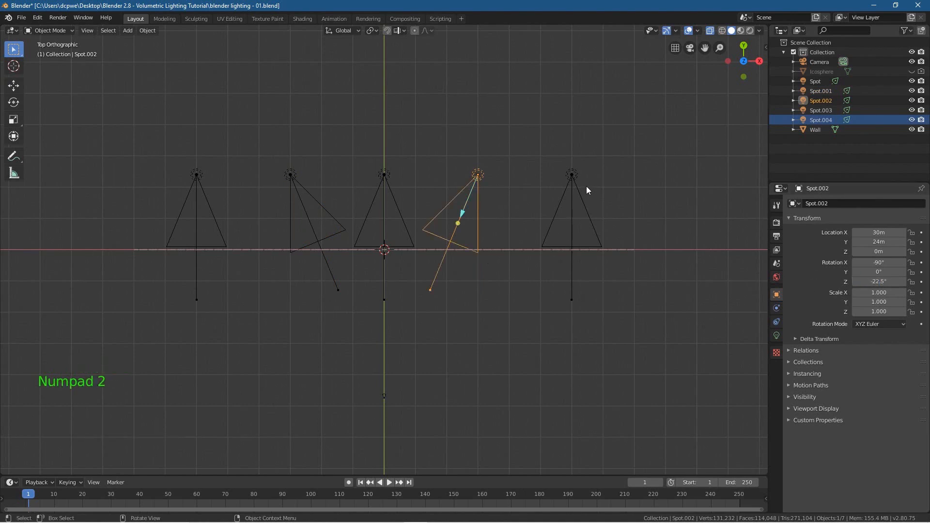
- Rotate the Spot.004 light toward the center by setting its Z rotation to -45°
{"action": "left_click", "coordinate": [570, 176]}
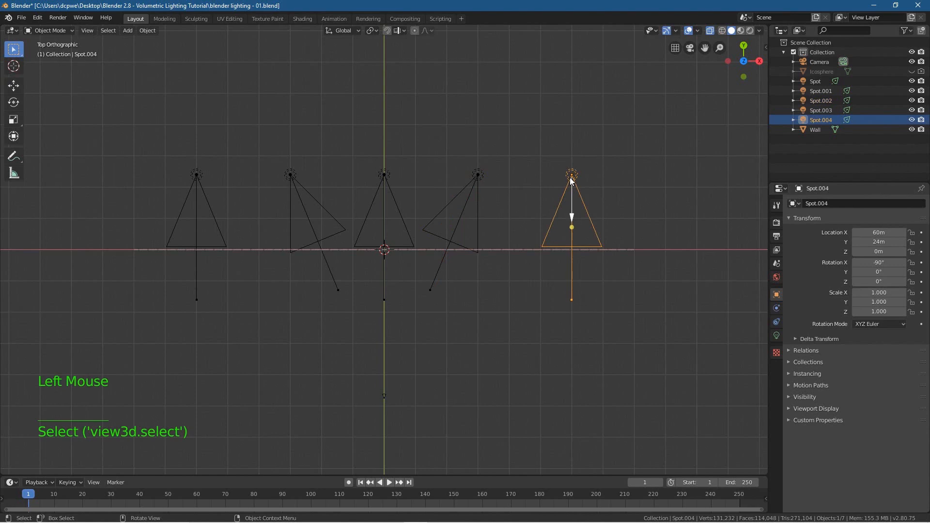
{"action": "double_click", "coordinate": [873, 282]}
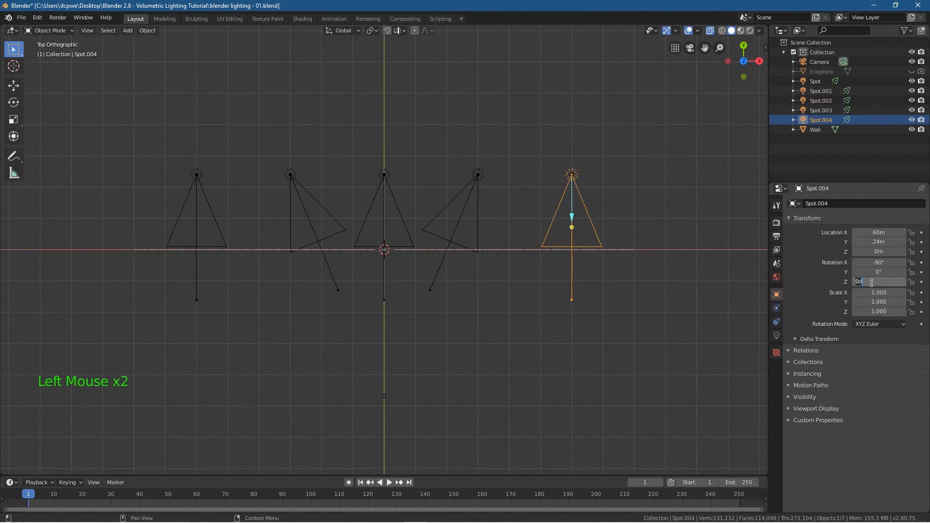
{"action": "left_click", "coordinate": [823, 283]}
{"action": "left_click_drag", "start_coordinate": [879, 282], "coordinate": [758, 281]}
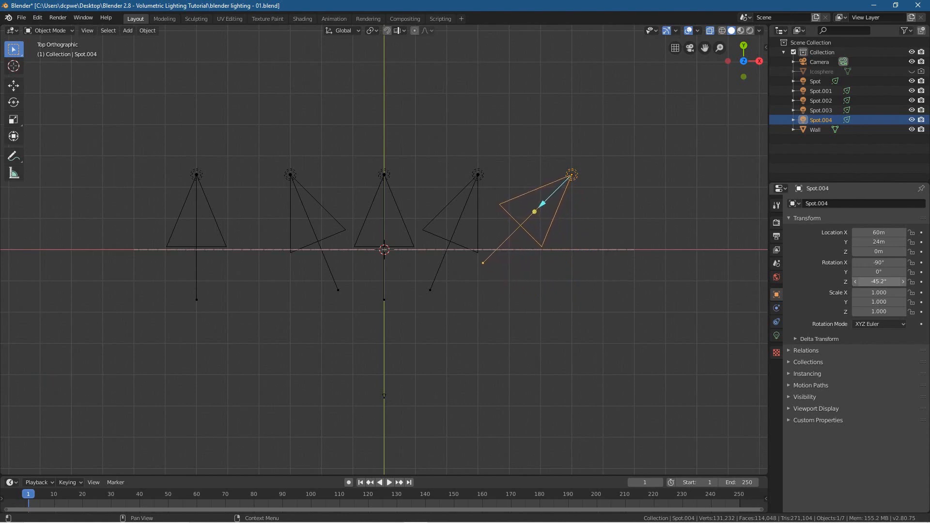
{"action": "left_click", "coordinate": [867, 281]}
{"action": "type", "text": "-45"}
{"action": "key", "text": "Return"}
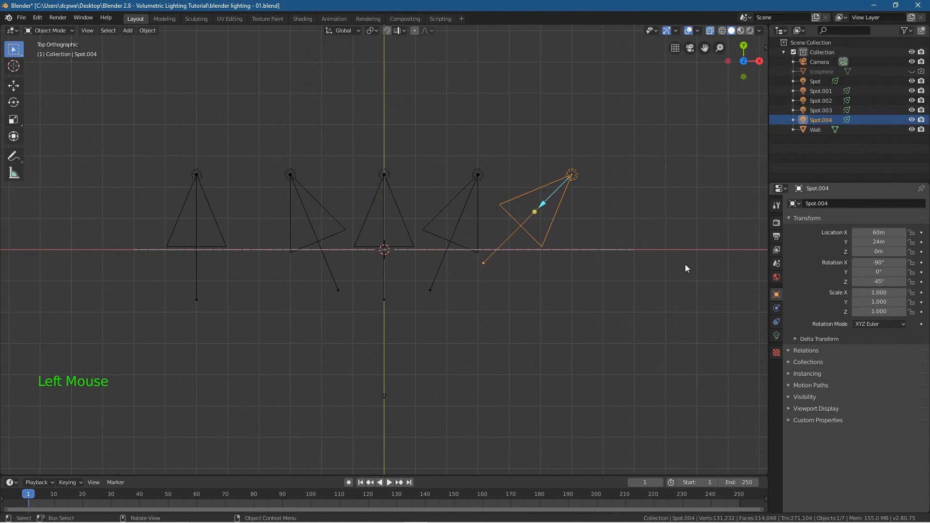
- Set the Spot.003 light's Z rotation to 45°, mirroring the angle of Spot.004
{"action": "left_click", "coordinate": [206, 174]}
{"action": "double_click", "coordinate": [889, 280]}
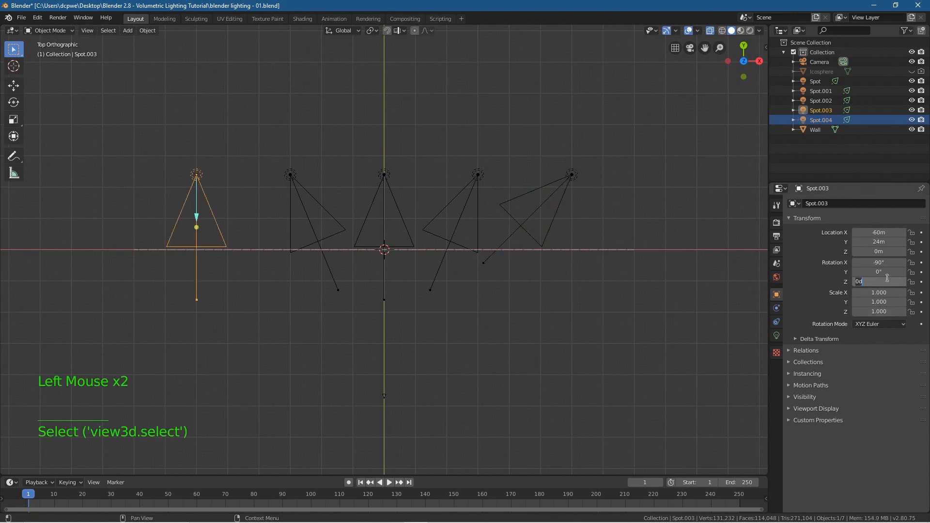
{"action": "type", "text": "45"}
{"action": "key", "text": "Return"}
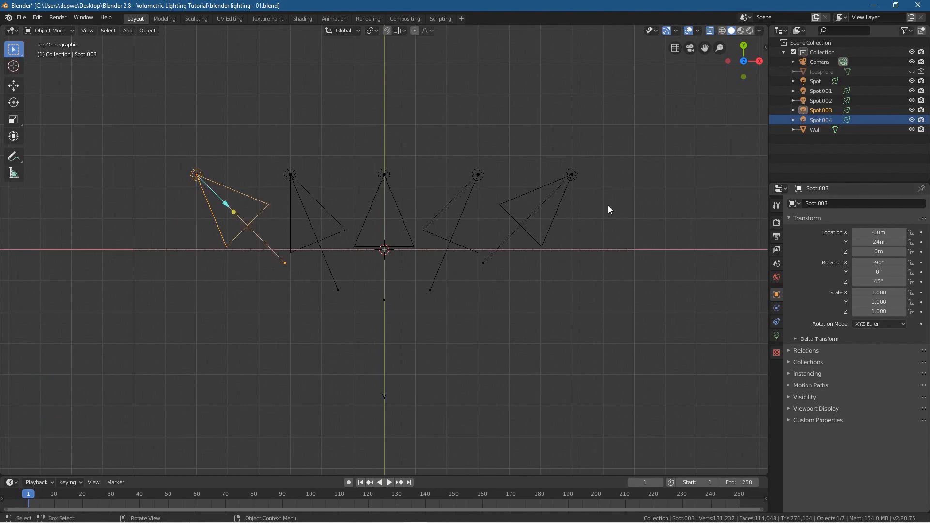
- Show the scene in rendered shading and view it through the camera
{"action": "left_click", "coordinate": [751, 30]}
{"action": "middle_click_drag", "start_coordinate": [477, 335], "coordinate": [476, 269]}
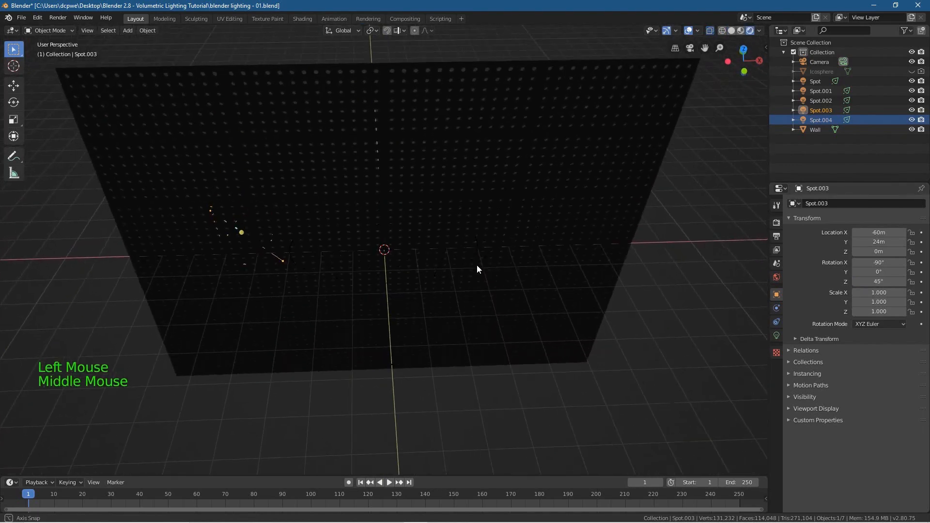
{"action": "key", "text": "KP_0"}
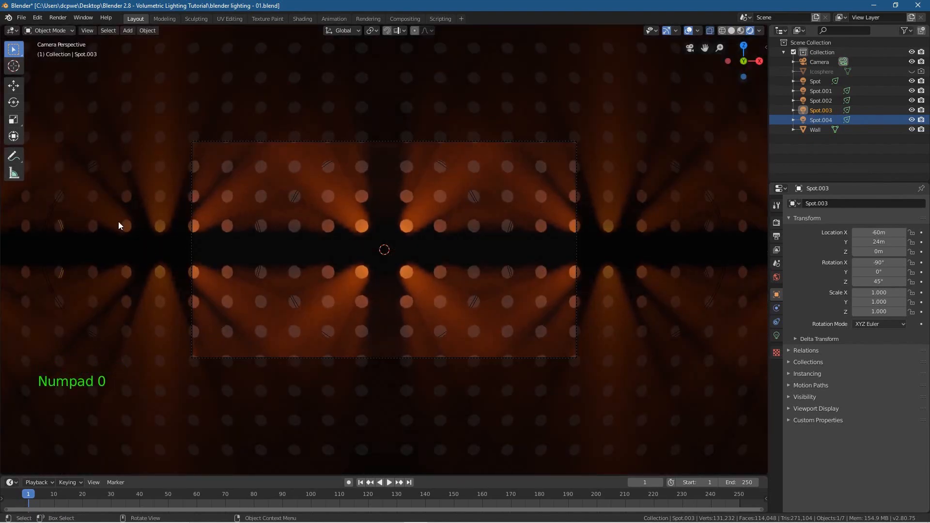
- Set the power of the central Spot light to 50000 W
{"action": "left_click", "coordinate": [811, 83]}
{"action": "left_click", "coordinate": [776, 335]}
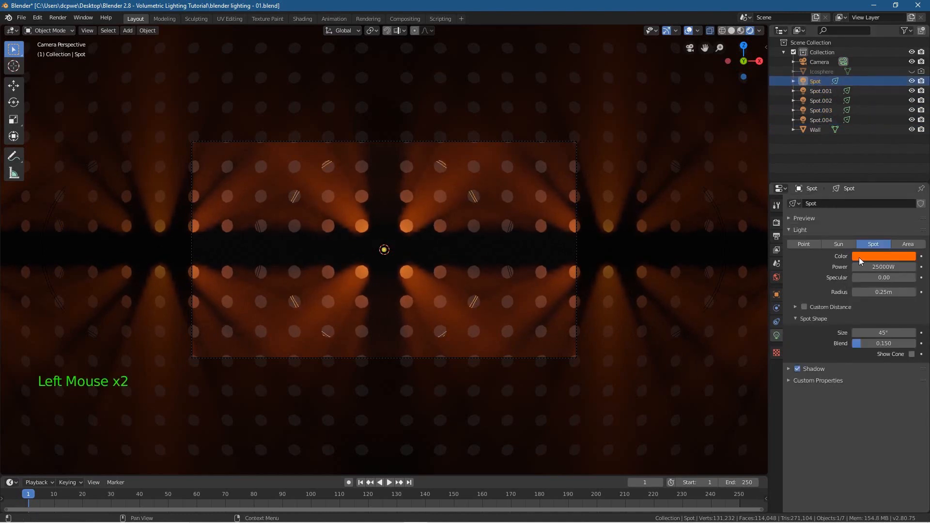
{"action": "left_click", "coordinate": [883, 267]}
{"action": "type", "text": "50000"}
{"action": "key", "text": "Return"}
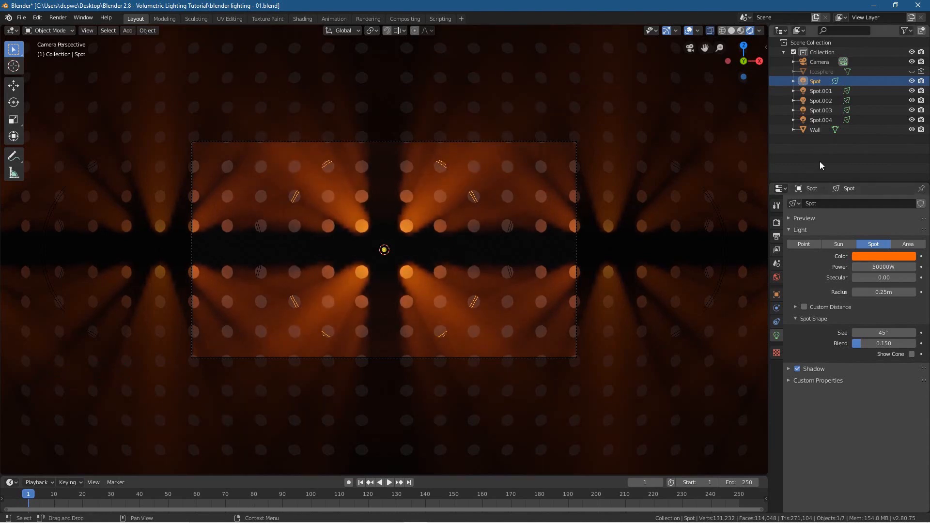
- Set the Spot.001 light's power to 35000 W and its color to magenta with hue 0.860
{"action": "left_click", "coordinate": [818, 91]}
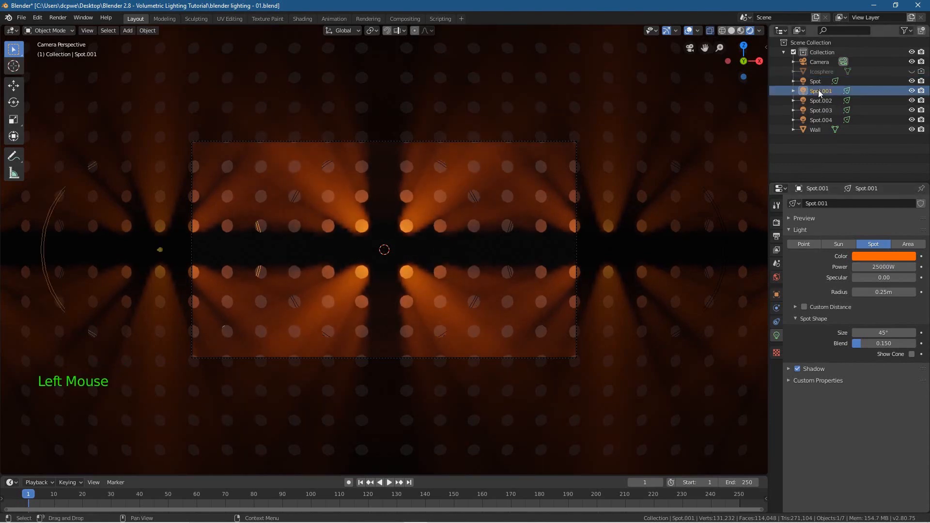
{"action": "left_click", "coordinate": [872, 266]}
{"action": "type", "text": "300"}
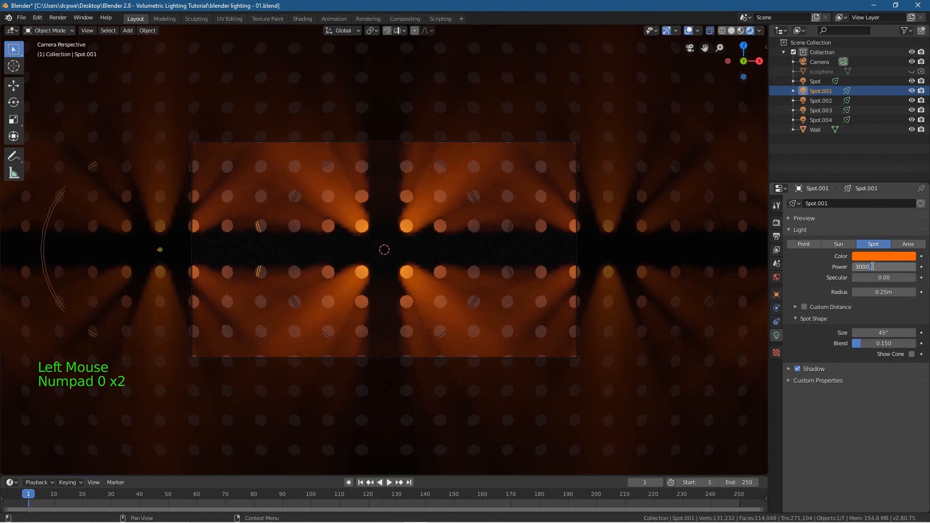
{"action": "key", "text": "BackSpace"}
{"action": "key", "text": "BackSpace"}
{"action": "key", "text": "BackSpace"}
{"action": "type", "text": "35"}
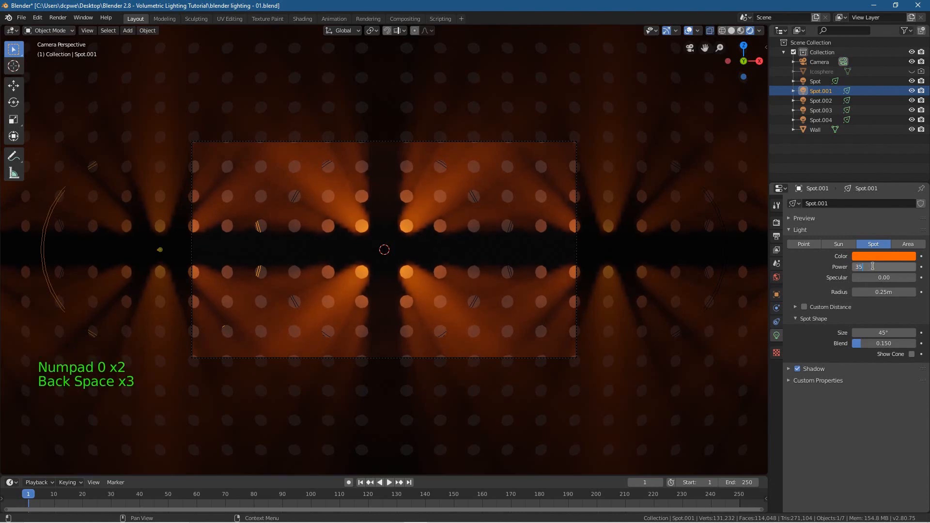
{"action": "type", "text": "000"}
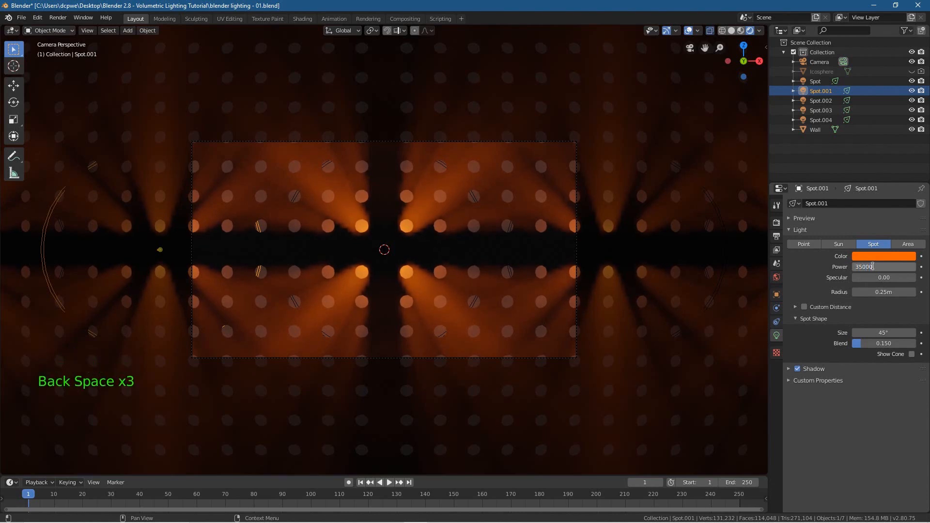
{"action": "left_click", "coordinate": [872, 267]}
{"action": "left_click", "coordinate": [877, 257]}
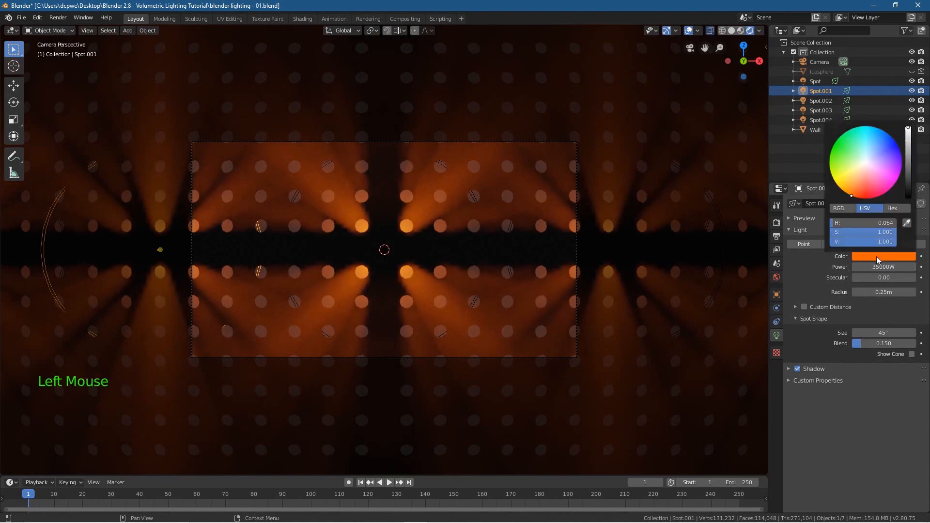
{"action": "left_click_drag", "start_coordinate": [840, 189], "coordinate": [893, 185]}
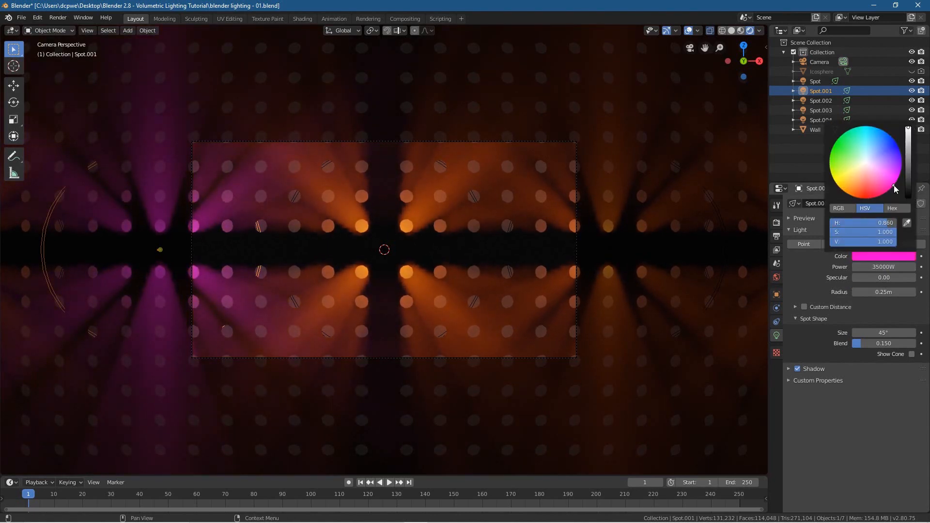
- Set the Spot.002 light's power to 35000 W and its color to cyan-blue with hue 0.523
{"action": "left_click", "coordinate": [814, 101]}
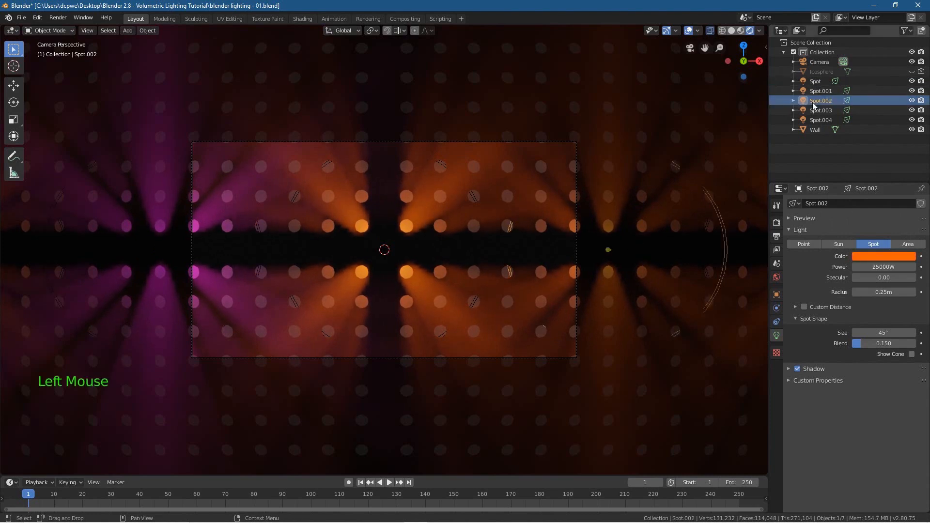
{"action": "double_click", "coordinate": [886, 266]}
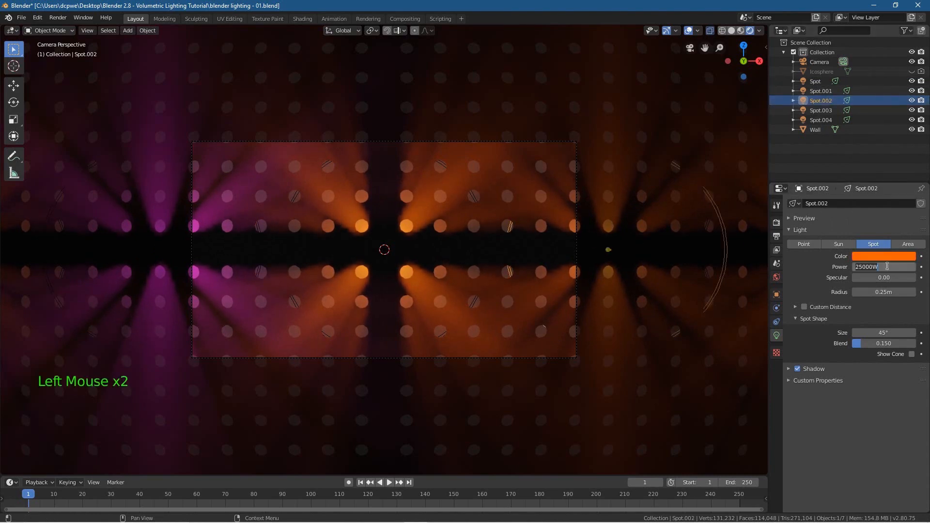
{"action": "key", "text": "Left"}
{"action": "key", "text": "Left"}
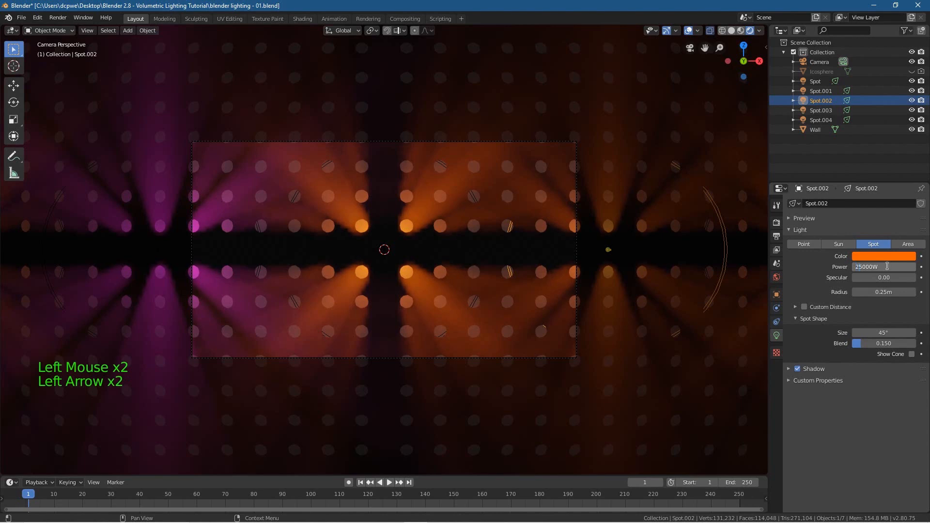
{"action": "key", "text": "BackSpace"}
{"action": "type", "text": "5"}
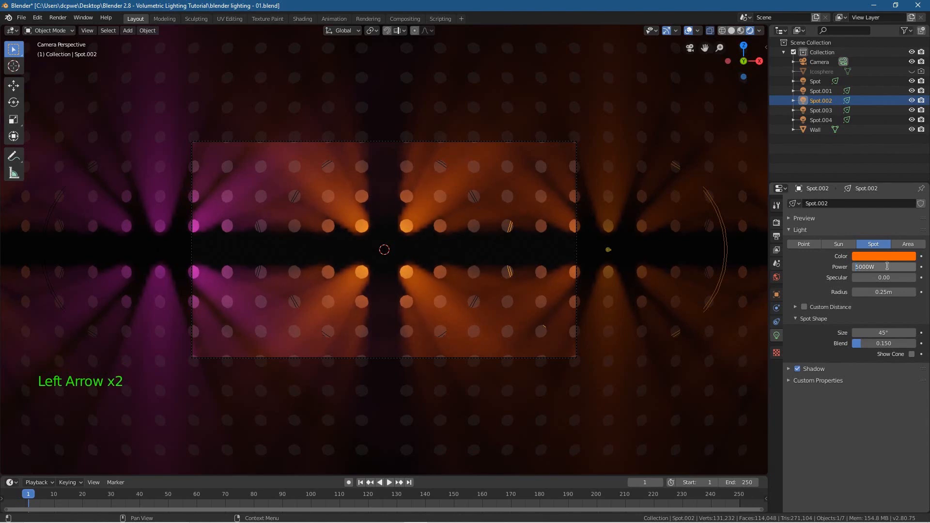
{"action": "key", "text": "Return"}
{"action": "left_click", "coordinate": [877, 256]}
{"action": "left_click_drag", "start_coordinate": [851, 197], "coordinate": [876, 128]}
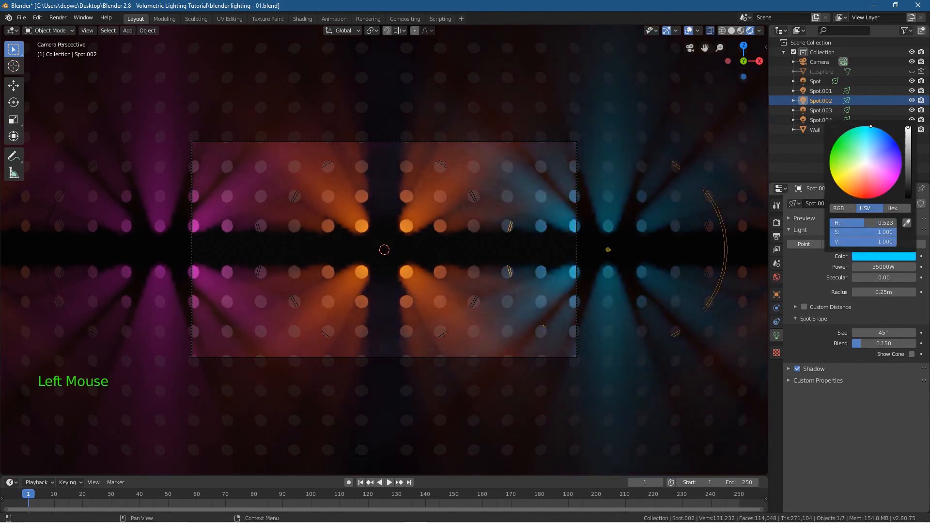
- Set the Spot.003 light's power to 60000 W and its color to green with hue 0.286
{"action": "scroll", "coordinate": [492, 275], "scroll_direction": "down", "scroll_amount": 2}
{"action": "scroll", "coordinate": [492, 278], "scroll_direction": "down", "scroll_amount": 1}
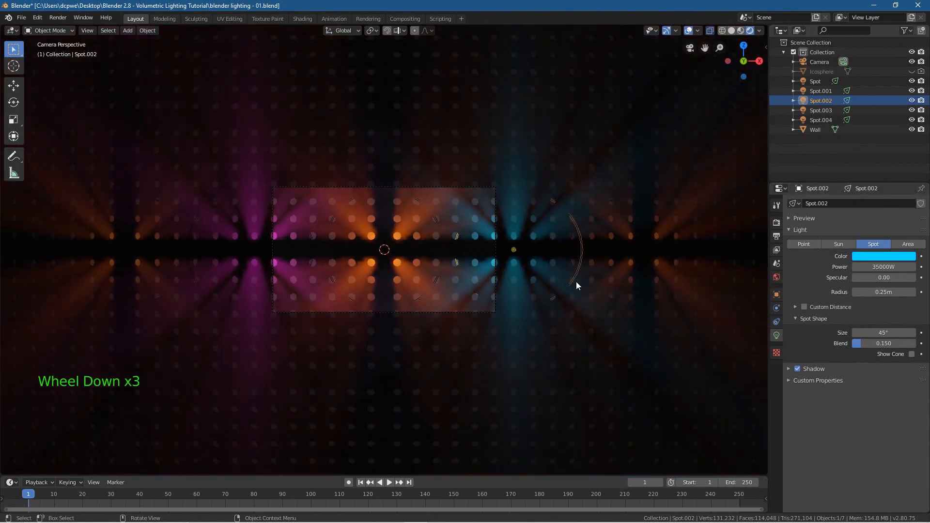
{"action": "left_click", "coordinate": [820, 109]}
{"action": "double_click", "coordinate": [885, 266]}
{"action": "type", "text": "60"}
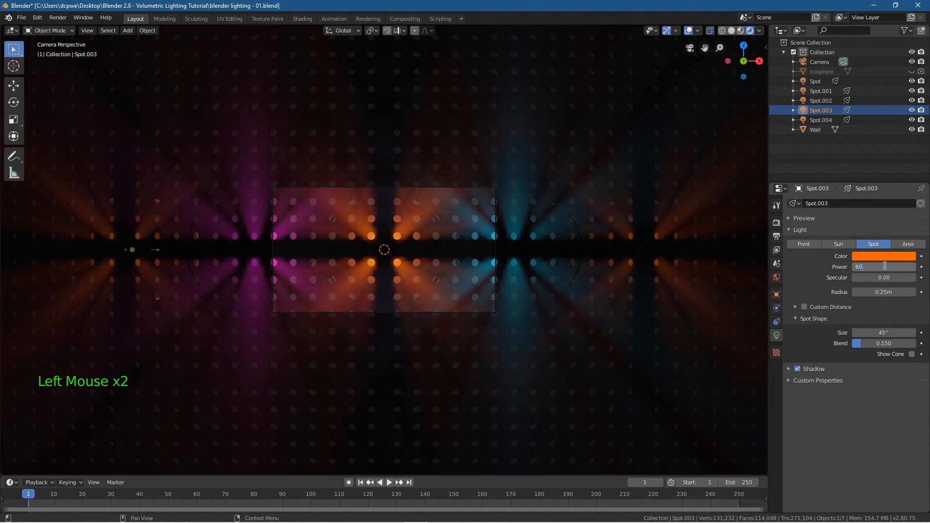
{"action": "type", "text": "000W"}
{"action": "key", "text": "Return"}
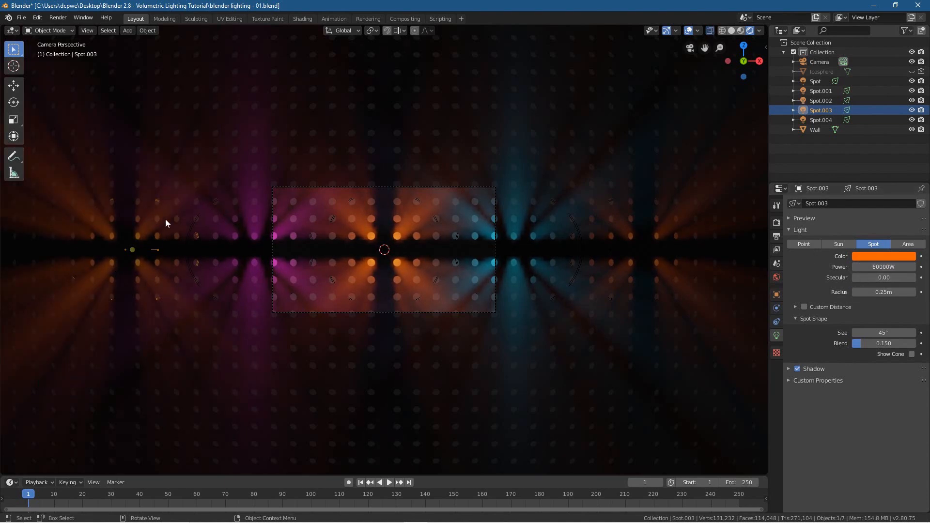
{"action": "left_click", "coordinate": [881, 257]}
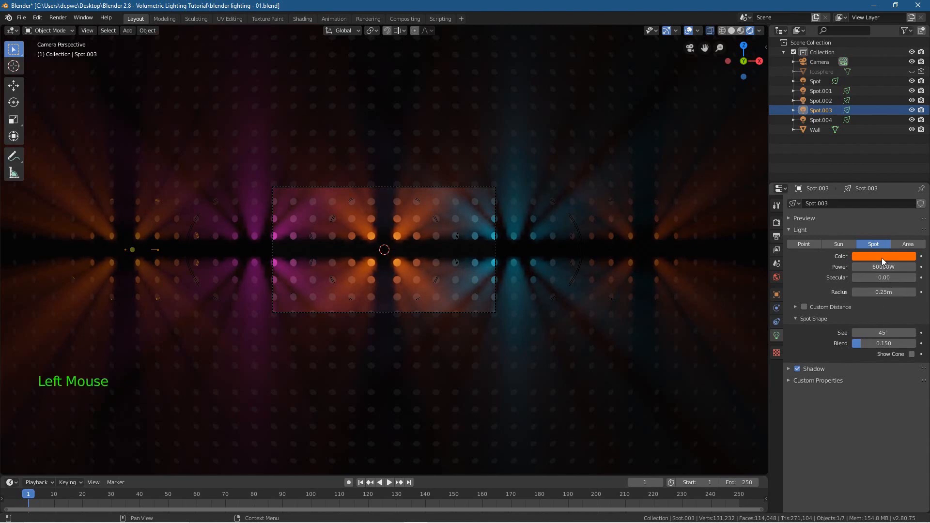
{"action": "left_click_drag", "start_coordinate": [846, 173], "coordinate": [830, 154]}
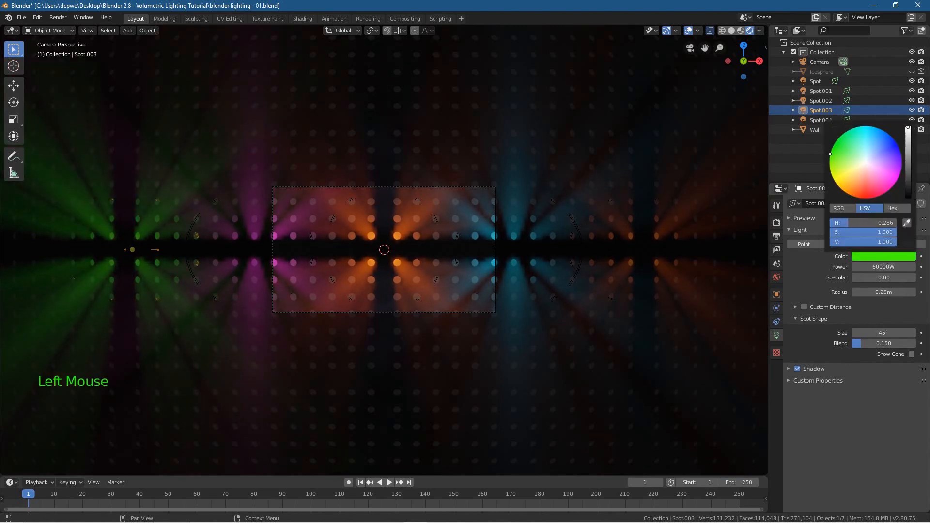
- Set the Spot.004 light's power to 60000 W and its color to red
{"action": "left_click", "coordinate": [821, 119]}
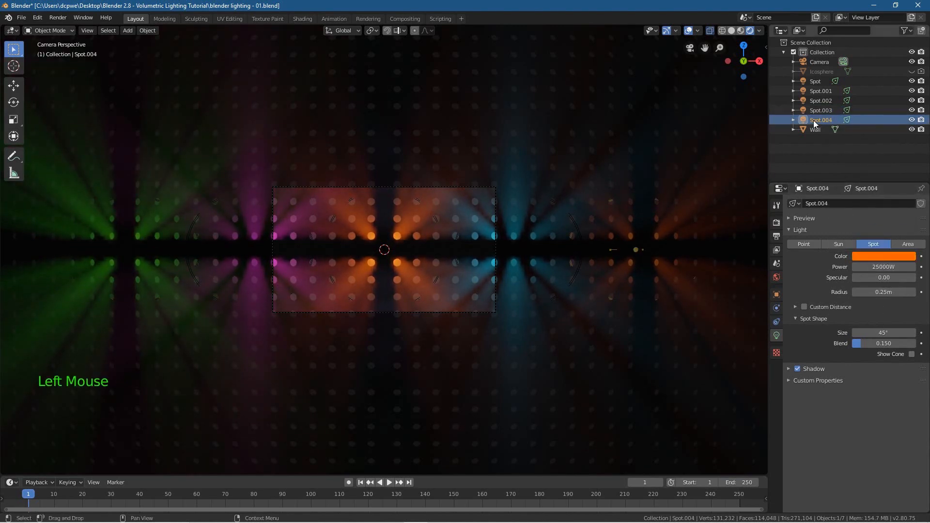
{"action": "double_click", "coordinate": [864, 268]}
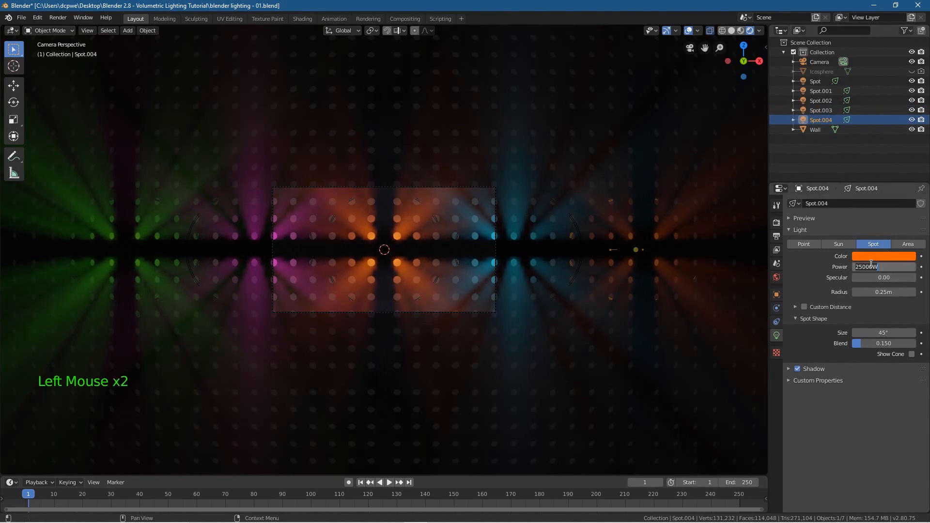
{"action": "type", "text": "60000"}
{"action": "key", "text": "Return"}
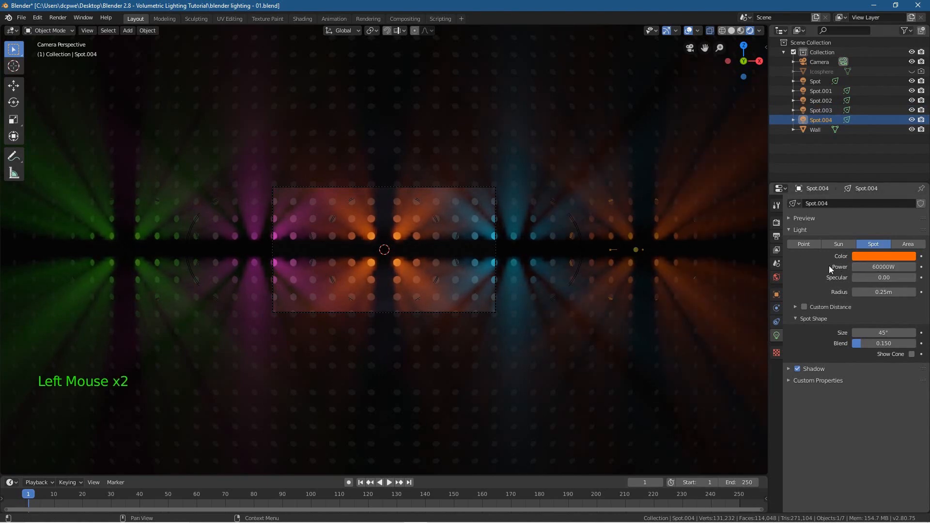
{"action": "left_click", "coordinate": [877, 255]}
{"action": "left_click", "coordinate": [862, 140]}
{"action": "mouse_move", "coordinate": [862, 140]}
{"action": "left_mouse_down"}
{"action": "mouse_move", "coordinate": [879, 135]}
{"action": "mouse_move", "coordinate": [900, 173]}
{"action": "mouse_move", "coordinate": [877, 195]}
{"action": "mouse_move", "coordinate": [849, 194]}
{"action": "mouse_move", "coordinate": [865, 198]}
{"action": "left_mouse_up"}
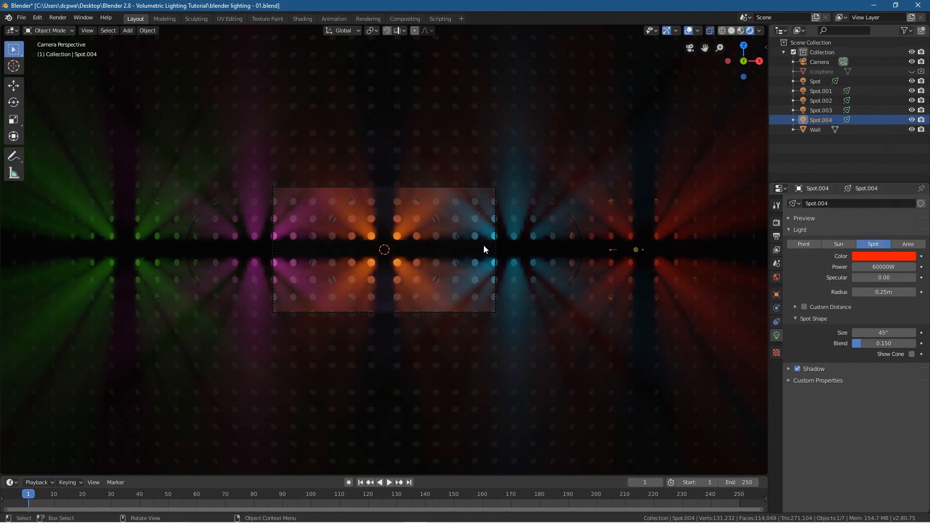
- Set the camera's focal length to 25 mm
{"action": "left_click", "coordinate": [818, 61]}
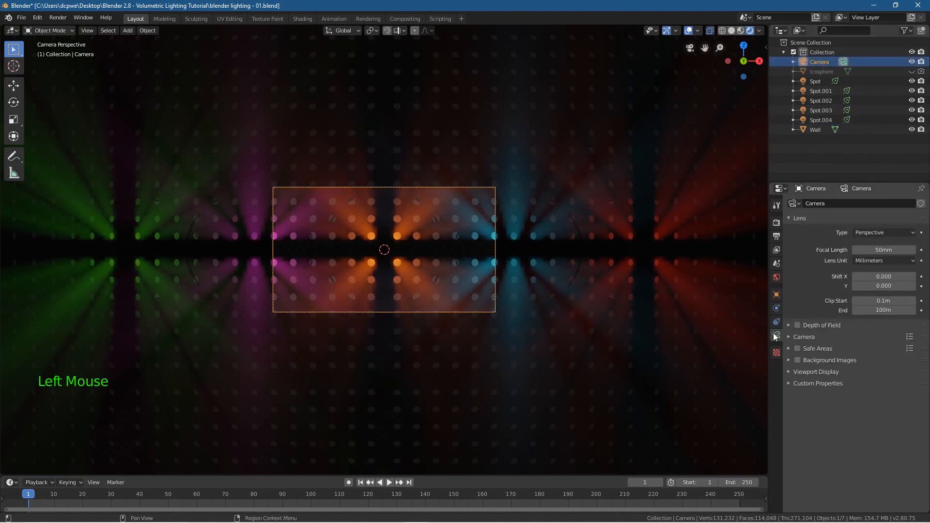
{"action": "mouse_move", "coordinate": [884, 249]}
{"action": "left_mouse_down"}
{"action": "mouse_move", "coordinate": [855, 250]}
{"action": "mouse_move", "coordinate": [866, 250]}
{"action": "left_mouse_up"}
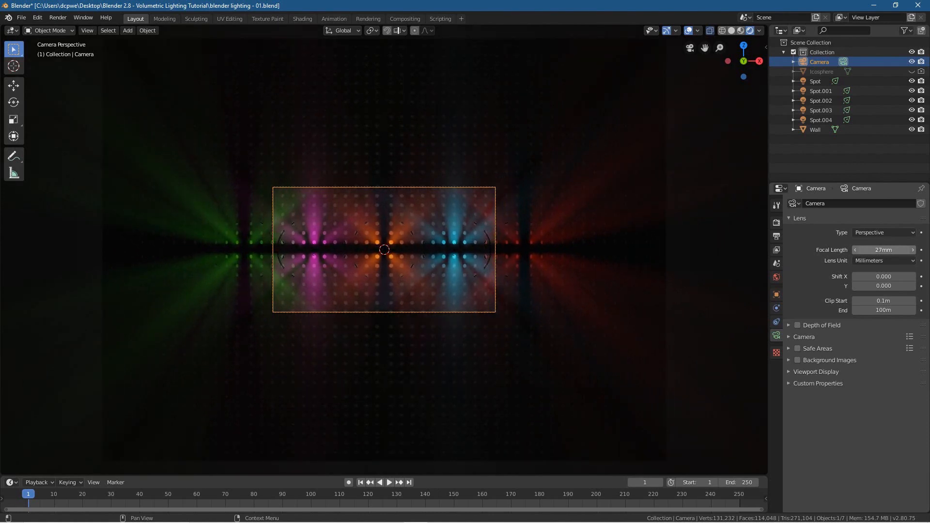
{"action": "left_click", "coordinate": [874, 250]}
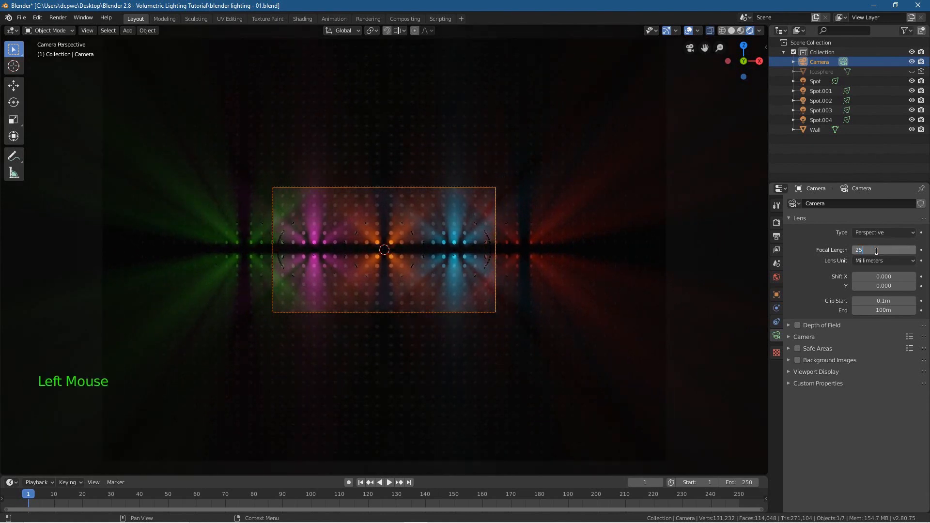
{"action": "key", "text": "Return"}
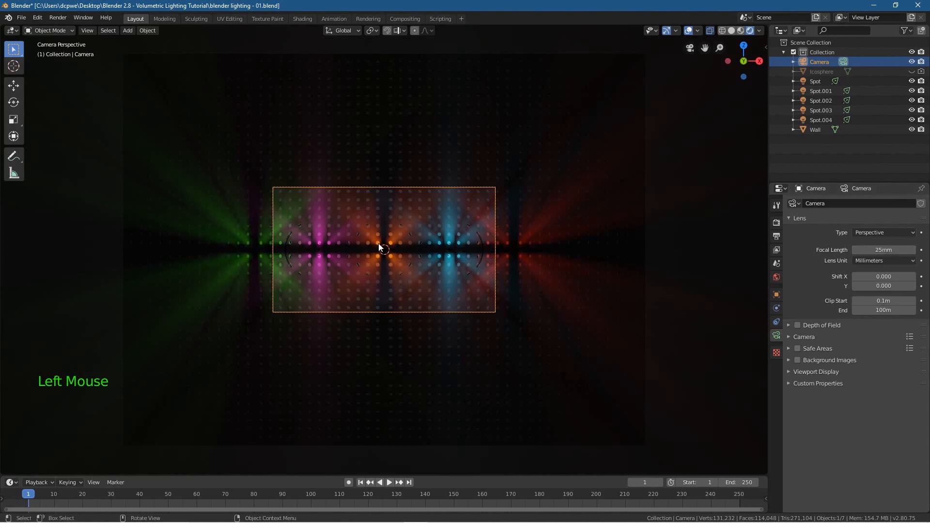
{"action": "scroll", "coordinate": [379, 246], "scroll_direction": "up", "scroll_amount": 6}
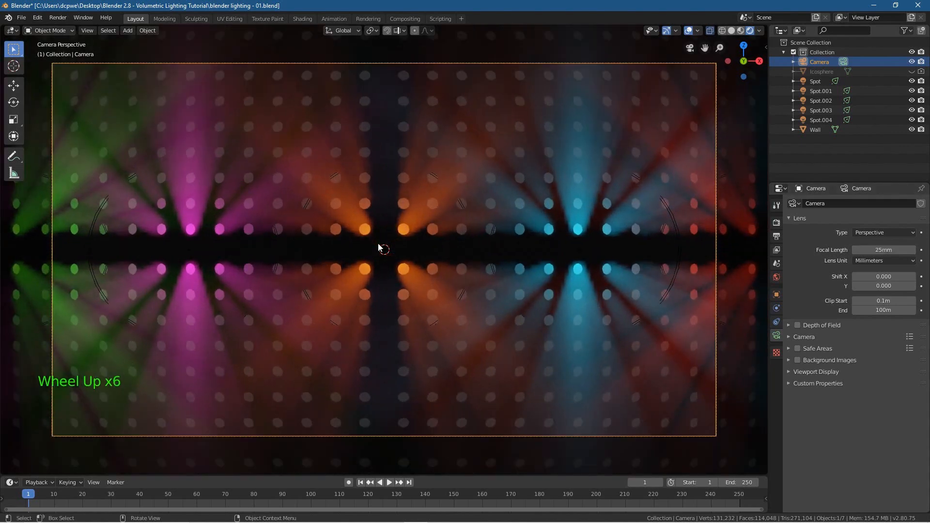
{"action": "scroll", "coordinate": [379, 247], "scroll_direction": "up", "scroll_amount": 1}
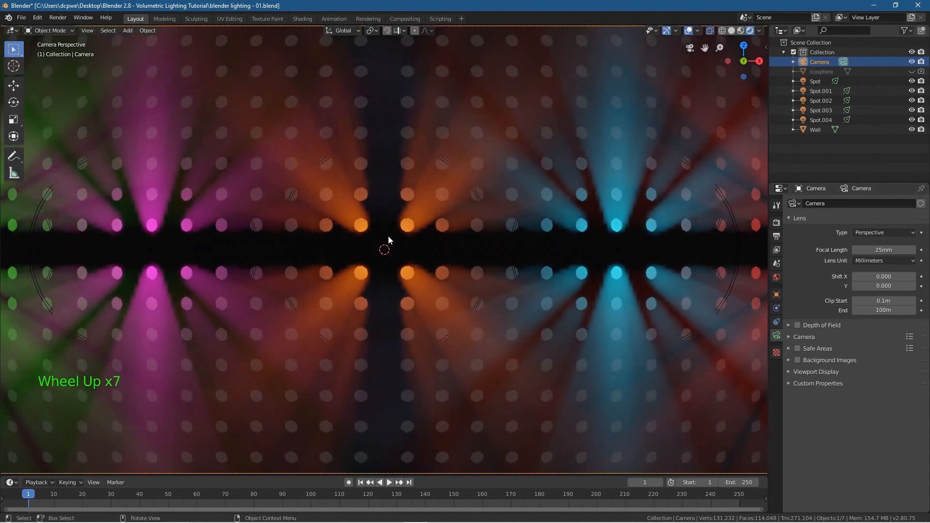
{"action": "scroll", "coordinate": [388, 240], "scroll_direction": "down", "scroll_amount": 1}
- Set the world background color to black and render a test image from the camera view
{"action": "middle_click_drag", "start_coordinate": [388, 236], "coordinate": [335, 244]}
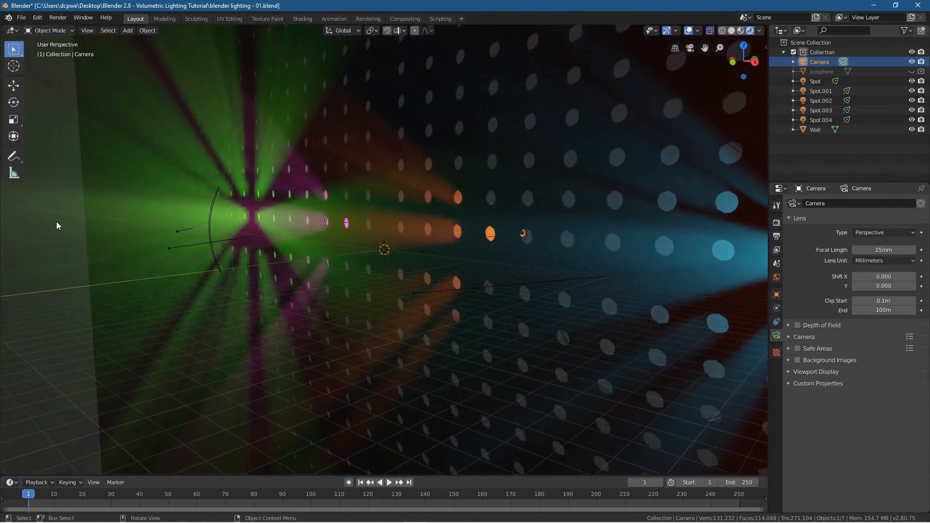
{"action": "left_click", "coordinate": [776, 278]}
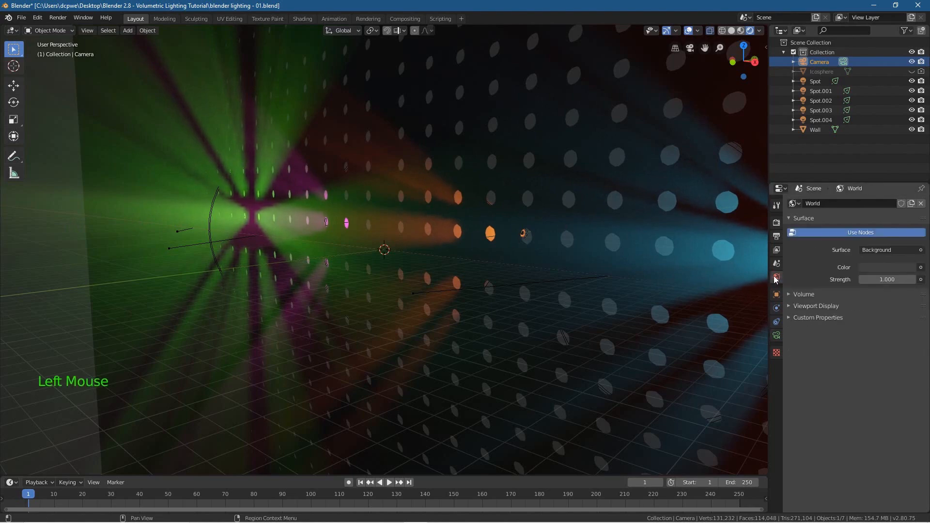
{"action": "left_click", "coordinate": [878, 270]}
{"action": "left_click_drag", "start_coordinate": [909, 180], "coordinate": [908, 199]}
{"action": "middle_click_drag", "start_coordinate": [317, 265], "coordinate": [385, 257]}
{"action": "key", "text": "KP_0"}
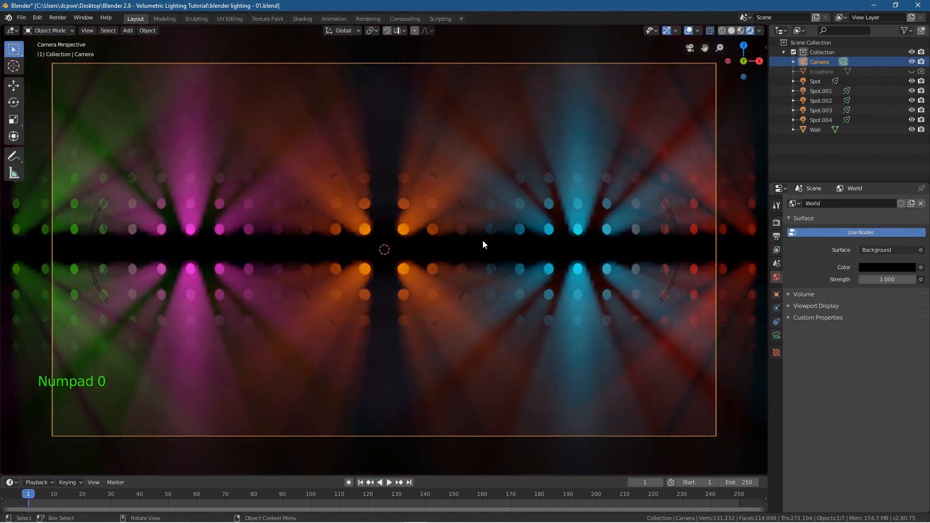
{"action": "key", "text": "F12"}
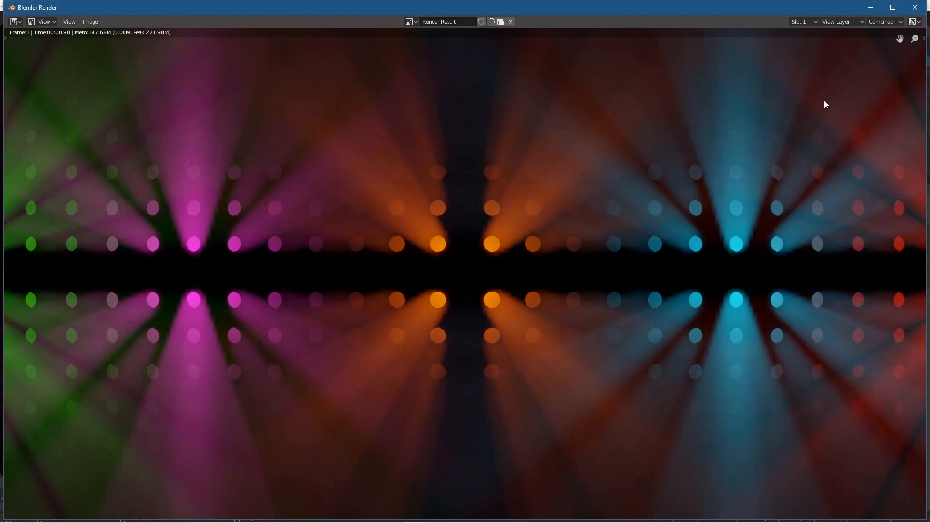
{"action": "left_click", "coordinate": [915, 7]}
- Set the Eevee volumetrics tile size to 2px and both the render and viewport samples to 128
{"action": "left_click", "coordinate": [777, 222]}
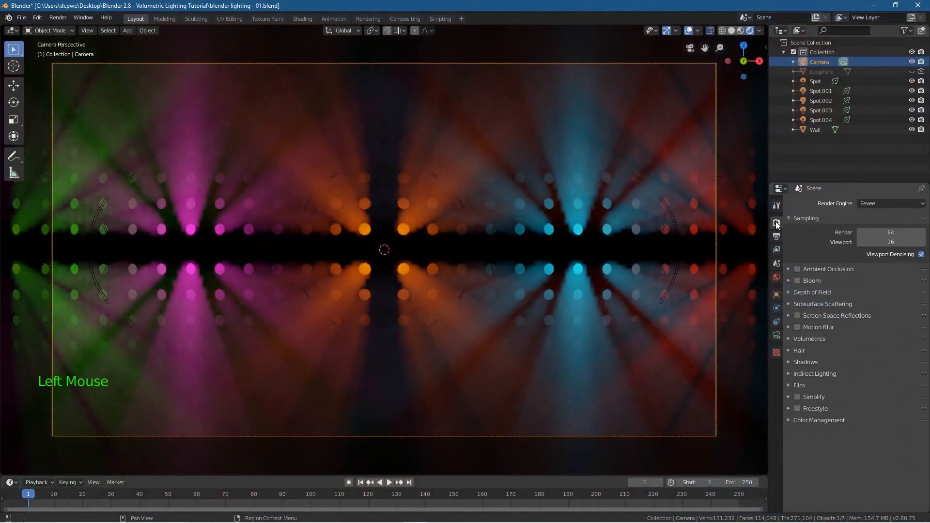
{"action": "left_click", "coordinate": [792, 338]}
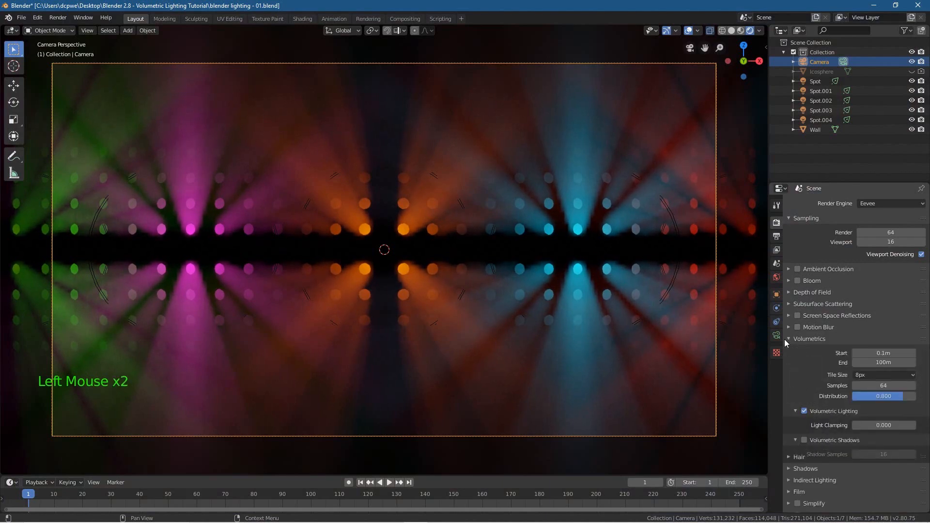
{"action": "left_click", "coordinate": [867, 374]}
{"action": "left_click", "coordinate": [865, 386]}
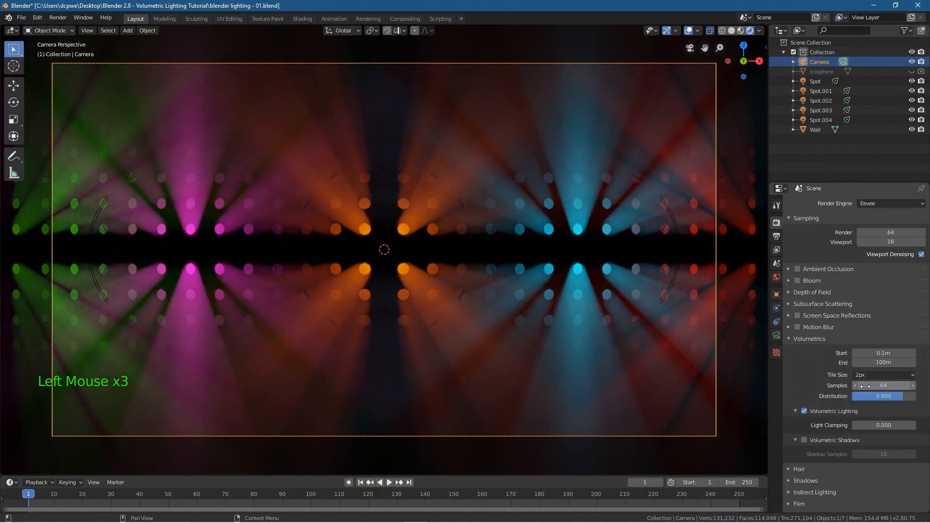
{"action": "left_click", "coordinate": [886, 234]}
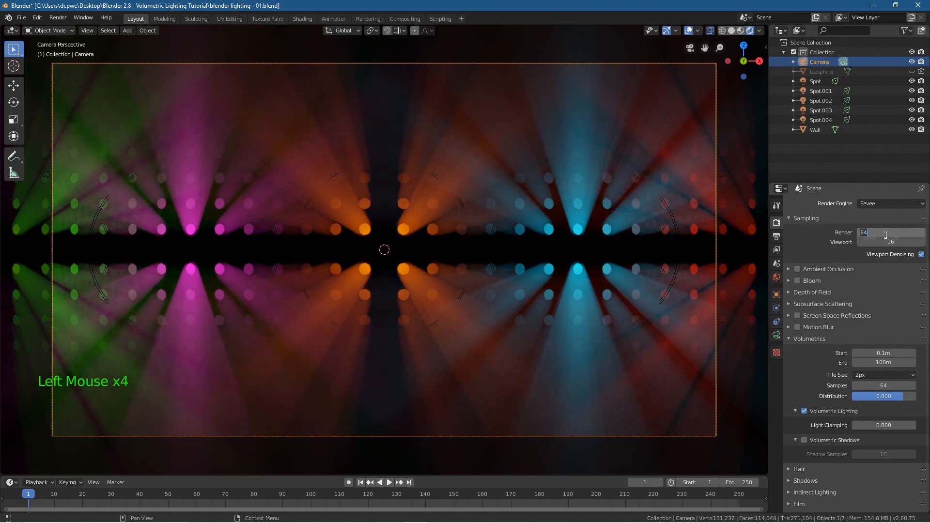
{"action": "key", "text": "Tab"}
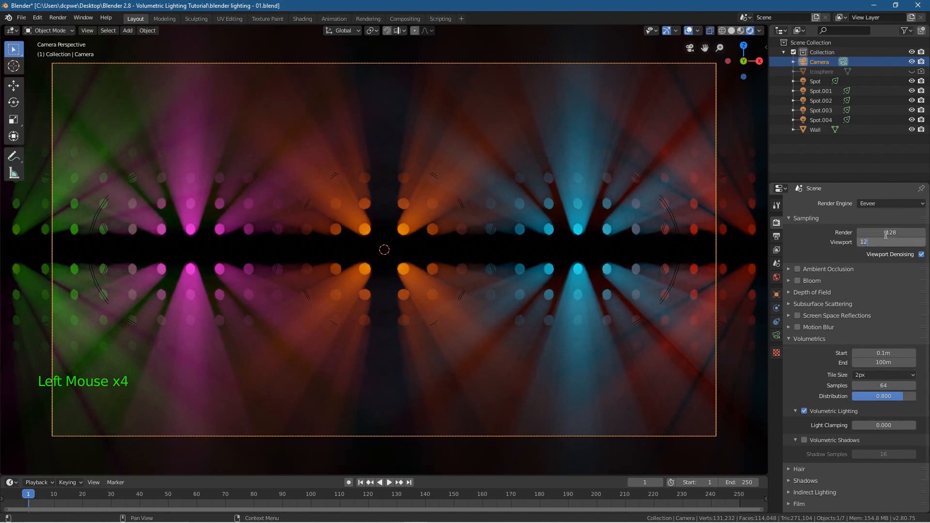
{"action": "key", "text": "Return"}
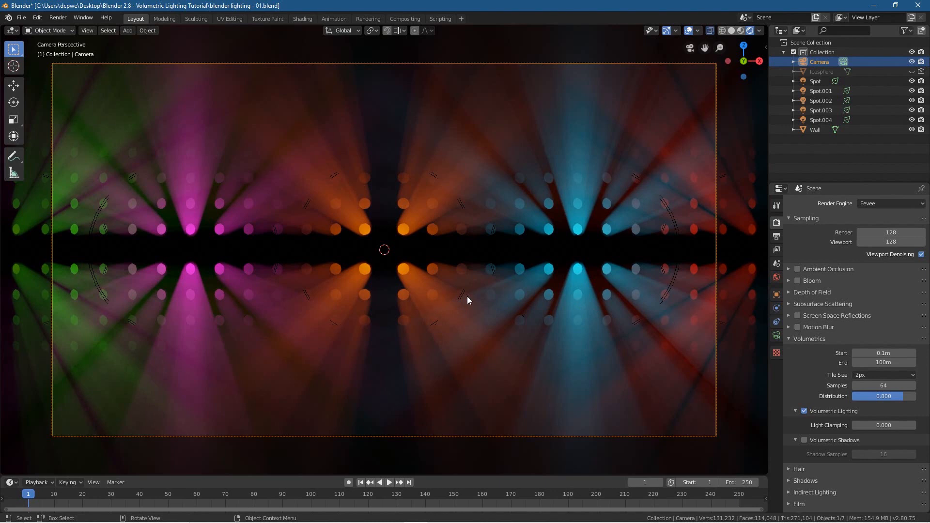
- Toggle the central Spot light's Shadow option off and on repeatedly to compare its effect, leaving it enabled
{"action": "left_click", "coordinate": [815, 81]}
{"action": "left_click", "coordinate": [776, 336]}
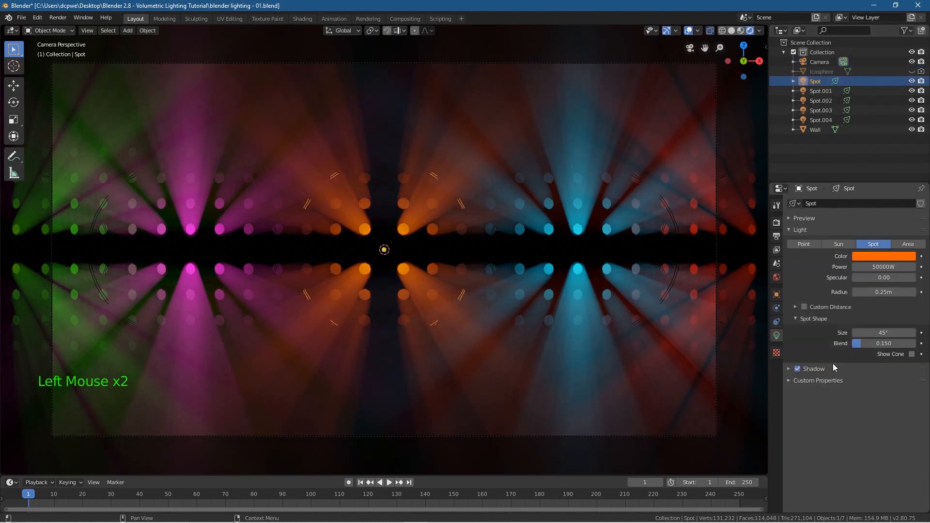
{"action": "left_click", "coordinate": [798, 369]}
{"action": "left_click", "coordinate": [797, 370]}
{"action": "left_click", "coordinate": [797, 370]}
{"action": "left_click", "coordinate": [798, 369]}
{"action": "left_click", "coordinate": [798, 369]}
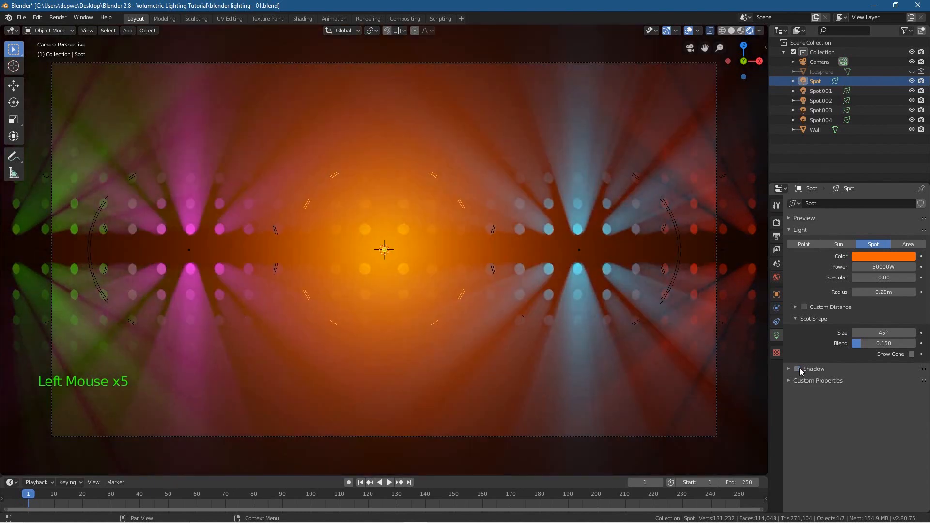
{"action": "left_click", "coordinate": [798, 369]}
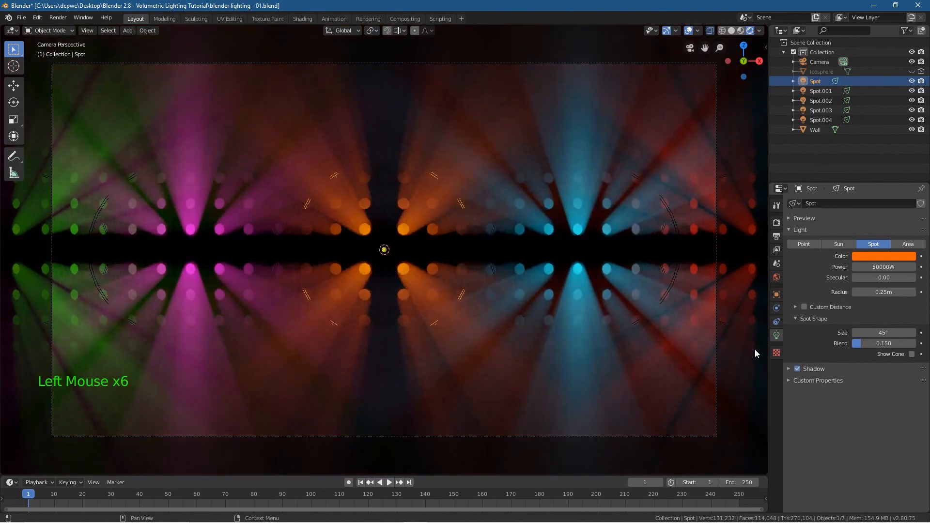
{"action": "left_click", "coordinate": [798, 369]}
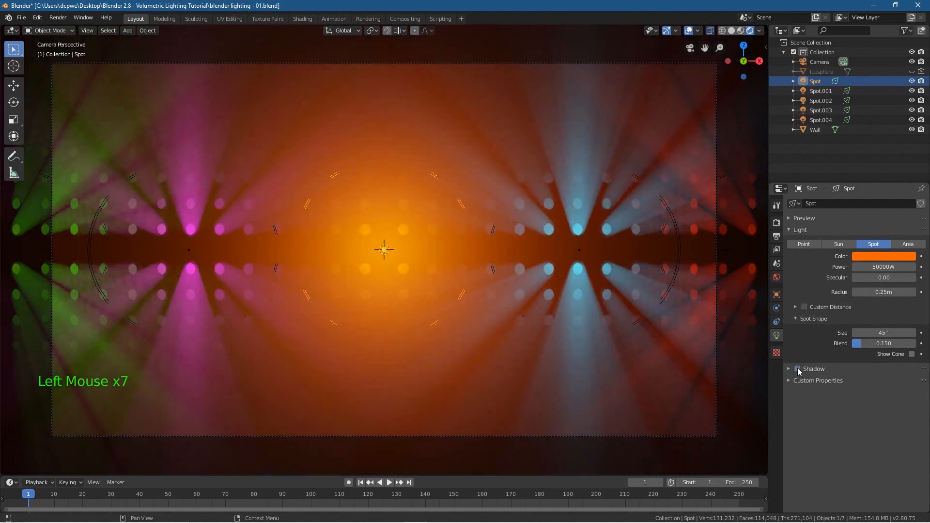
{"action": "left_click", "coordinate": [797, 370]}
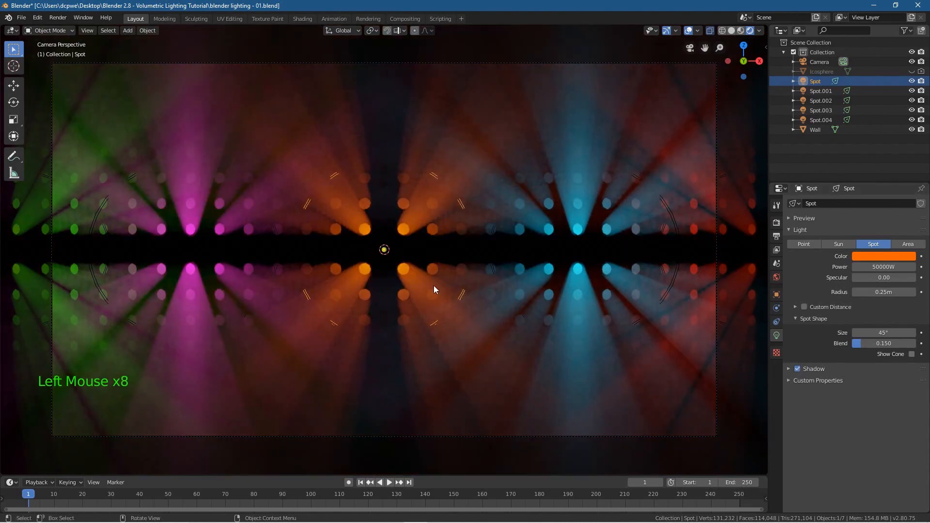
- Examine the light beams through the perforated wall from other angles and return to the camera view
{"action": "middle_click_drag", "start_coordinate": [260, 196], "coordinate": [365, 253]}
{"action": "scroll", "coordinate": [399, 240], "scroll_direction": "up", "scroll_amount": 3}
{"action": "scroll", "coordinate": [368, 253], "scroll_direction": "down", "scroll_amount": 3}
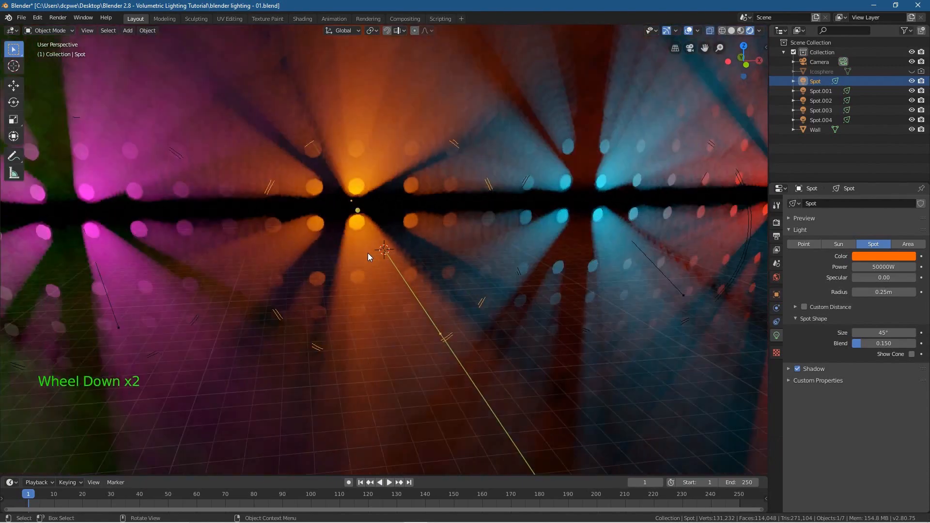
{"action": "middle_click_drag", "start_coordinate": [408, 228], "coordinate": [327, 262]}
{"action": "key", "text": "KP_0"}
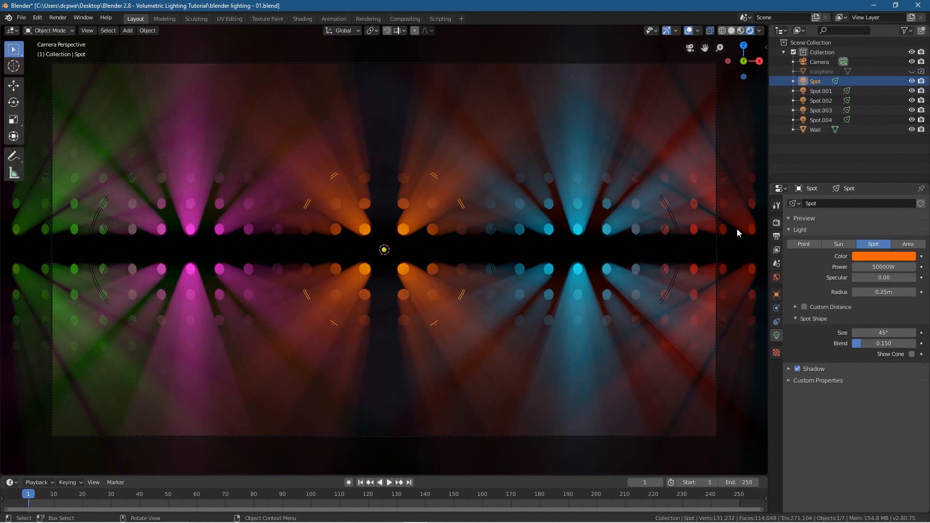
- Set the output frame rate to 30 fps and go to the first frame of the timeline
{"action": "left_click", "coordinate": [817, 62]}
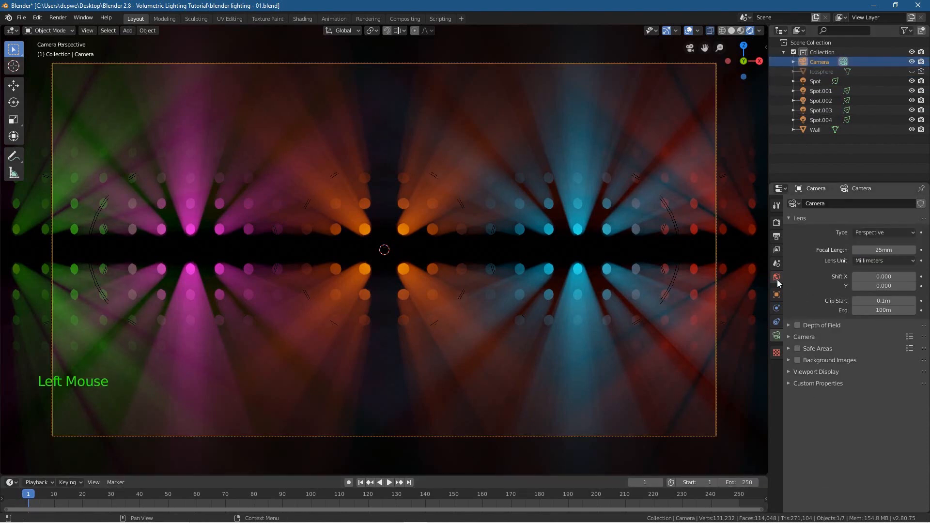
{"action": "left_click", "coordinate": [776, 235]}
{"action": "left_click", "coordinate": [874, 322]}
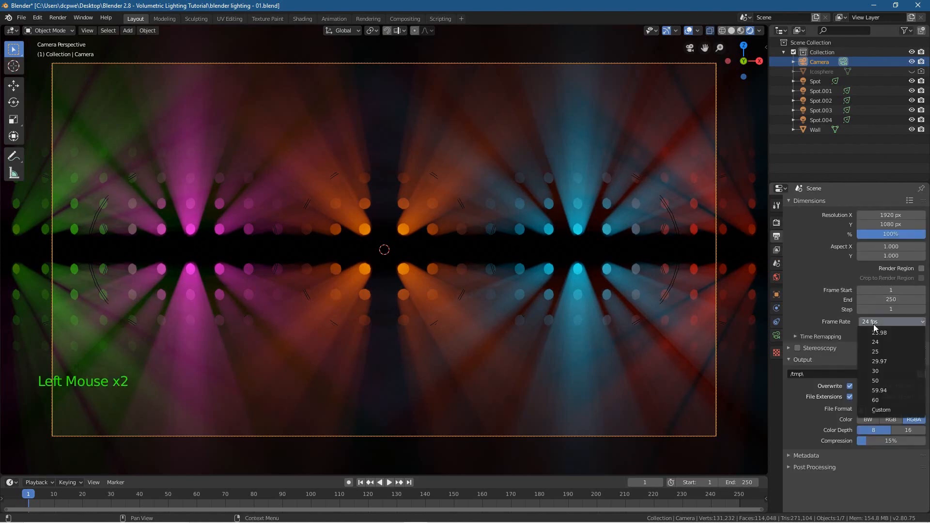
{"action": "left_click", "coordinate": [876, 370]}
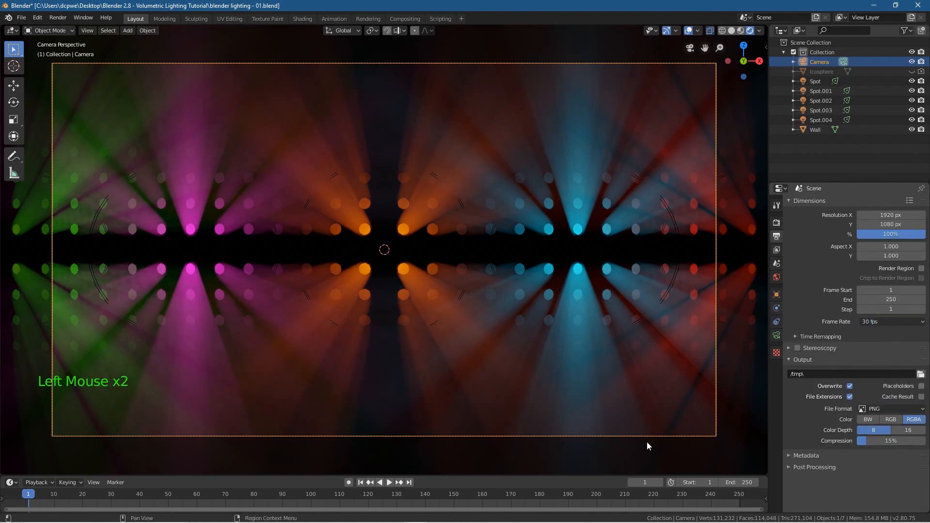
{"action": "left_click", "coordinate": [361, 483]}
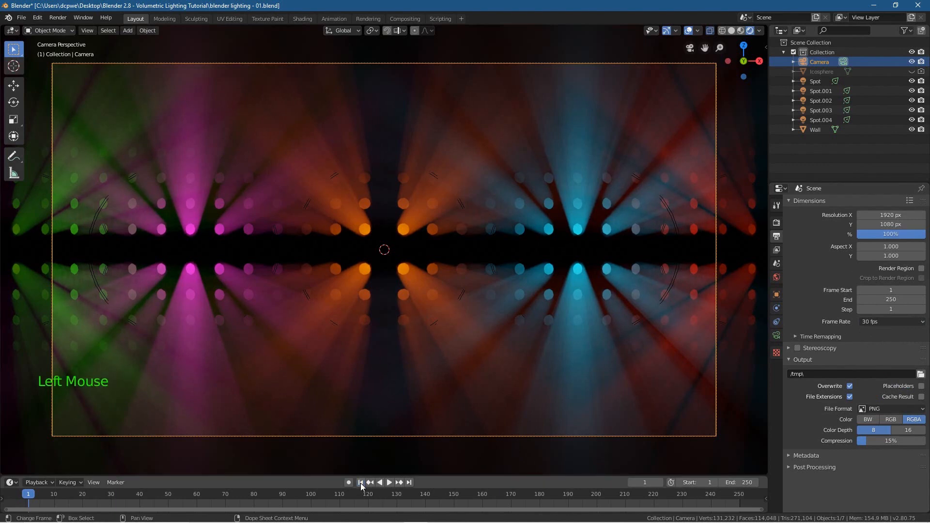
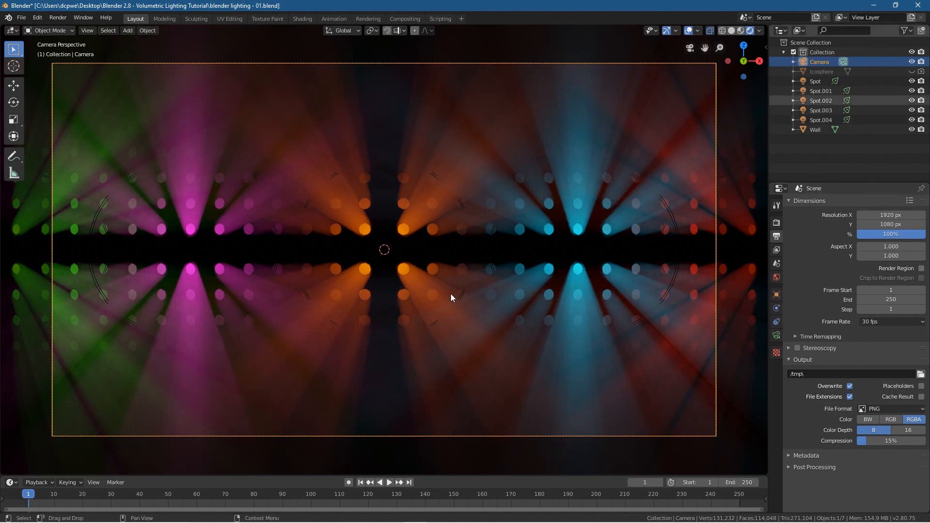
- Enable auto keying and, at frame 45, insert keyframes for the camera's location and rotation
{"action": "left_click", "coordinate": [349, 483]}
{"action": "left_click", "coordinate": [814, 63]}
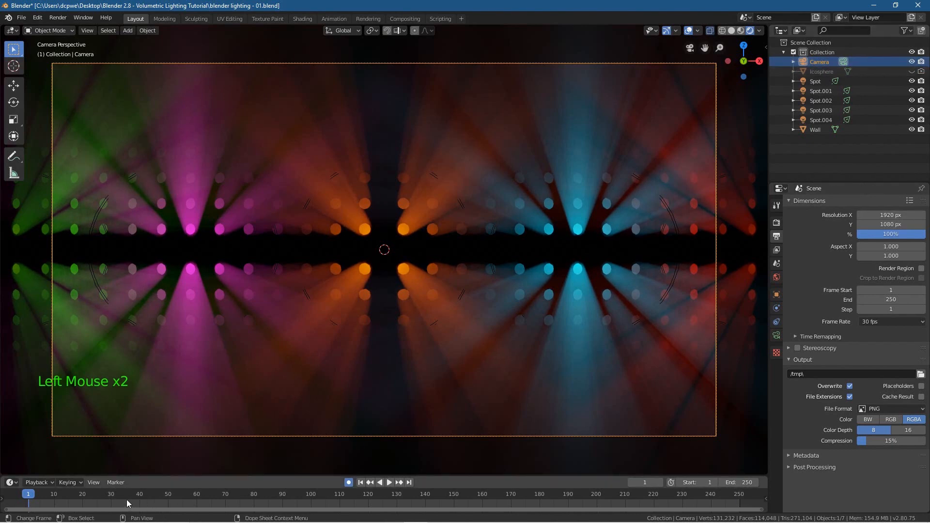
{"action": "left_click", "coordinate": [153, 496]}
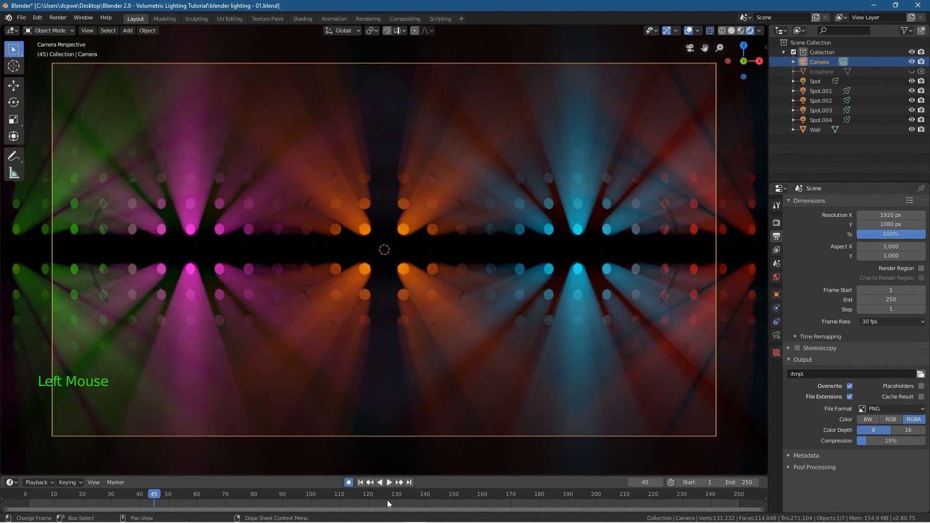
{"action": "left_click", "coordinate": [776, 294]}
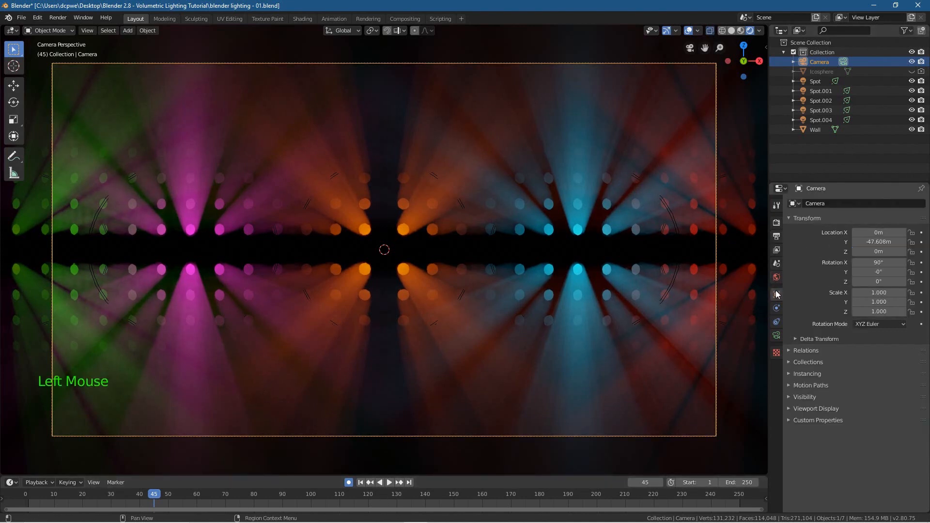
{"action": "key", "text": "i"}
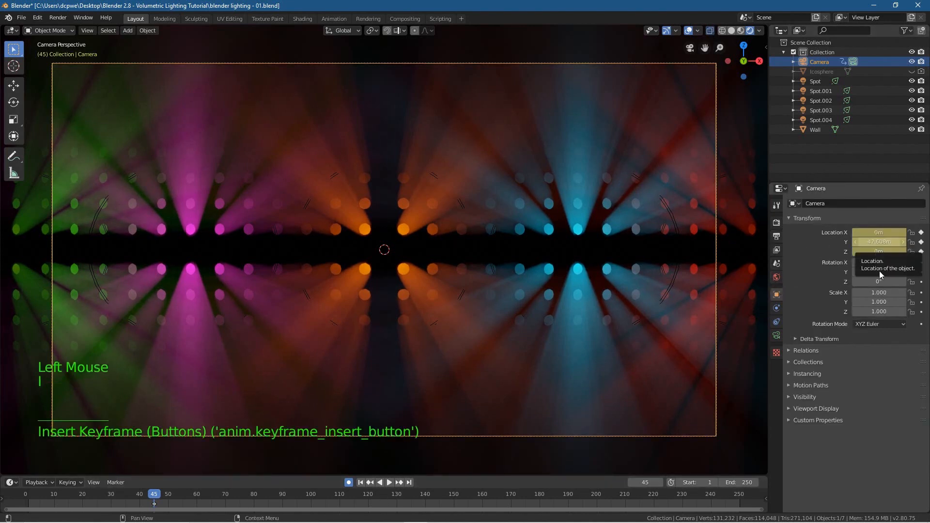
{"action": "key", "text": "i"}
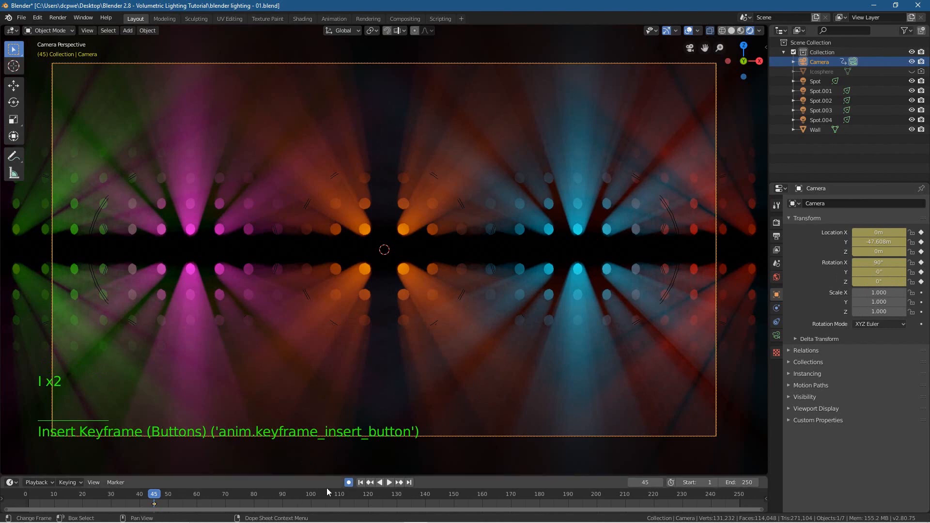
- Go to frame 1 and insert keyframes for the camera's location and rotation
{"action": "left_click", "coordinate": [361, 483]}
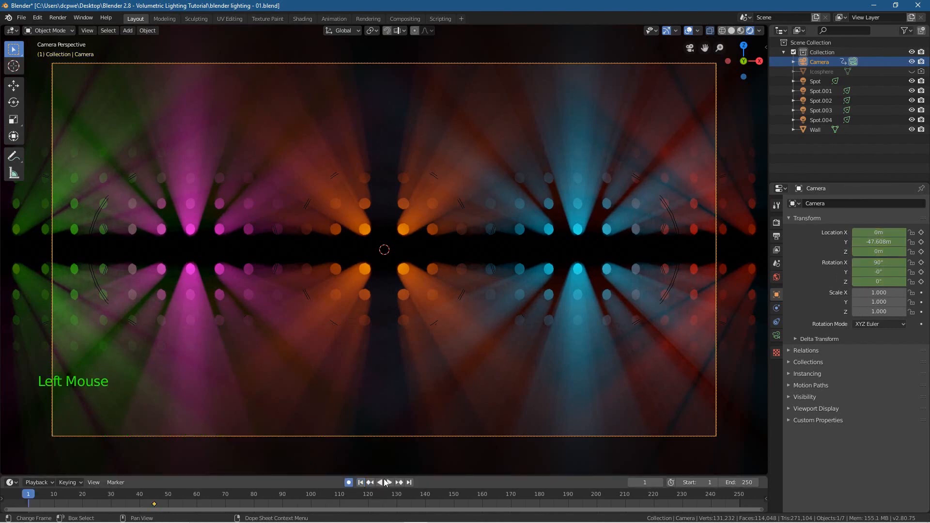
{"action": "key", "text": "i"}
{"action": "key", "text": "i"}
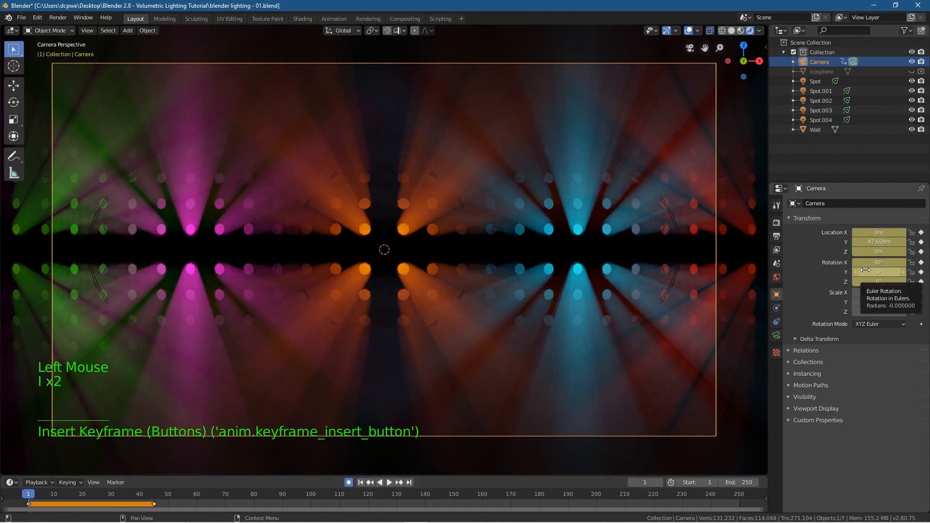
- At frame 1, set the camera's Location Y to about -2.92 m and its Rotation Y to 45°
{"action": "left_click_drag", "start_coordinate": [882, 242], "coordinate": [436, 241]}
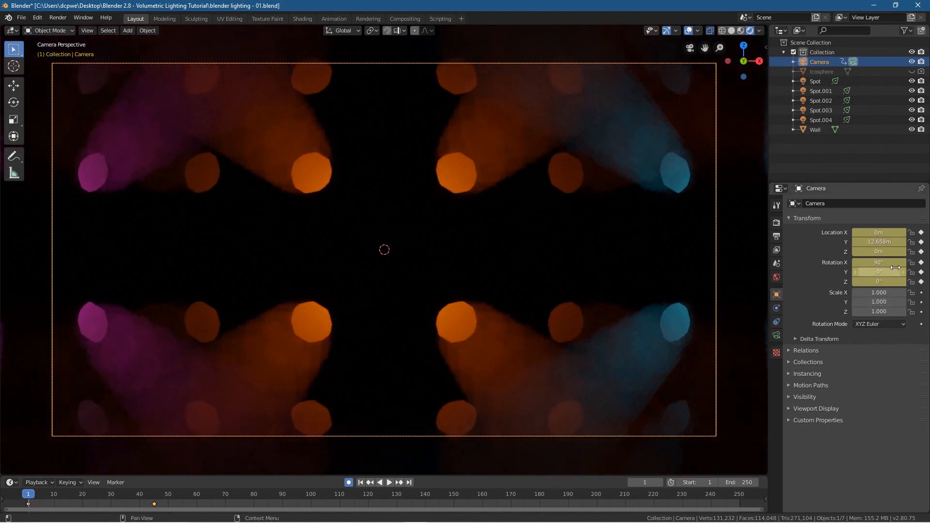
{"action": "left_click_drag", "start_coordinate": [871, 275], "coordinate": [901, 276]}
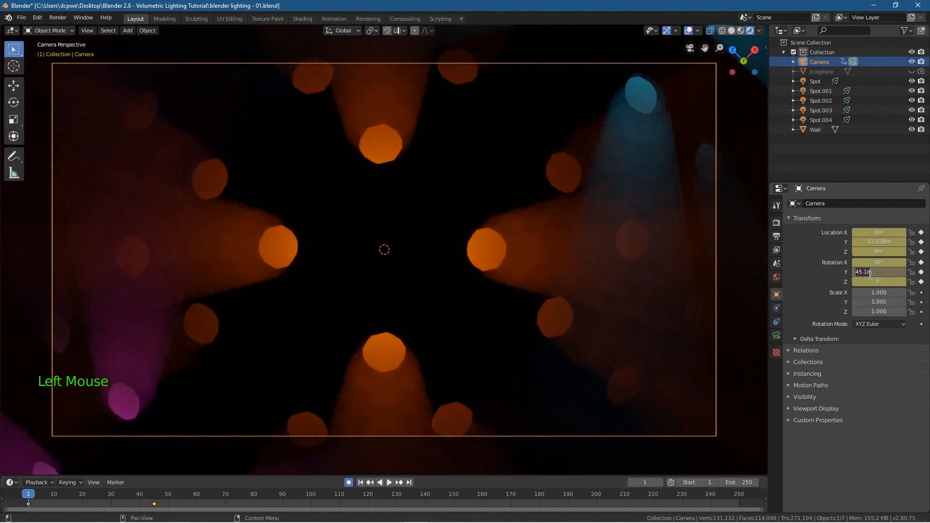
{"action": "key", "text": "Return"}
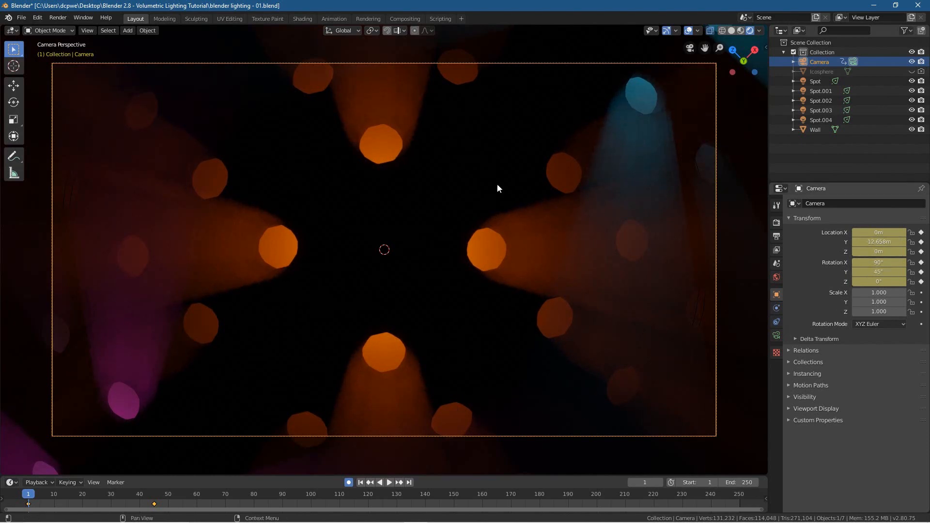
{"action": "mouse_move", "coordinate": [874, 241]}
{"action": "left_mouse_down"}
{"action": "mouse_move", "coordinate": [902, 242]}
{"action": "mouse_move", "coordinate": [869, 241]}
{"action": "left_mouse_up"}
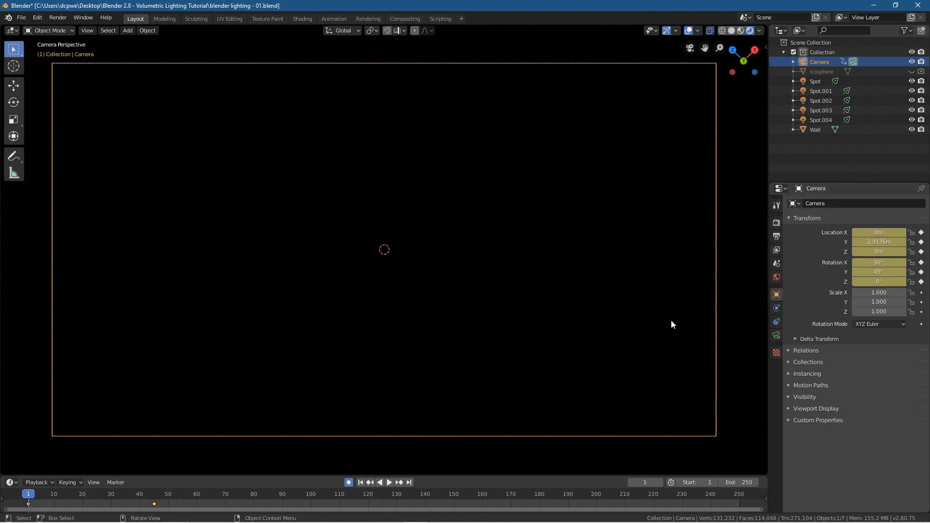
- Play the camera animation from the first frame to review the pull-back, and move the playhead to frame 120
{"action": "left_click", "coordinate": [390, 483]}
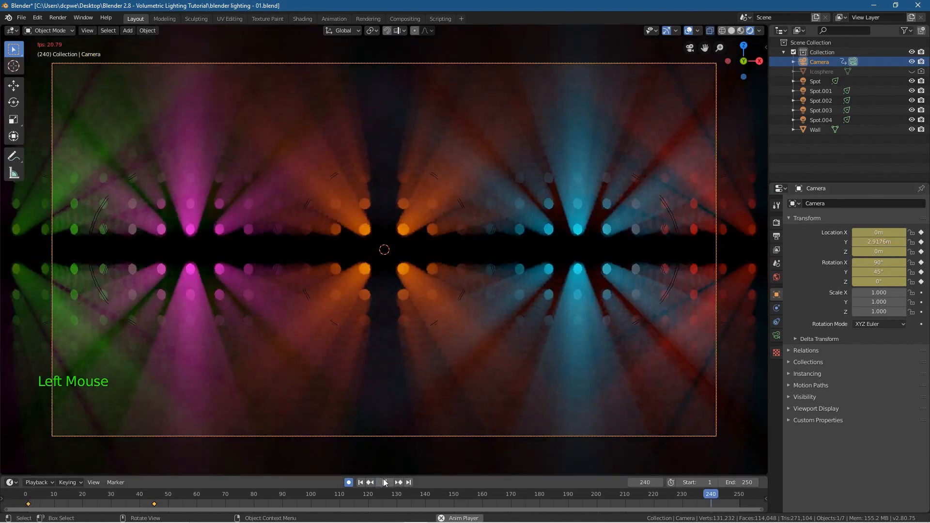
{"action": "left_click", "coordinate": [360, 483]}
{"action": "left_click", "coordinate": [361, 483]}
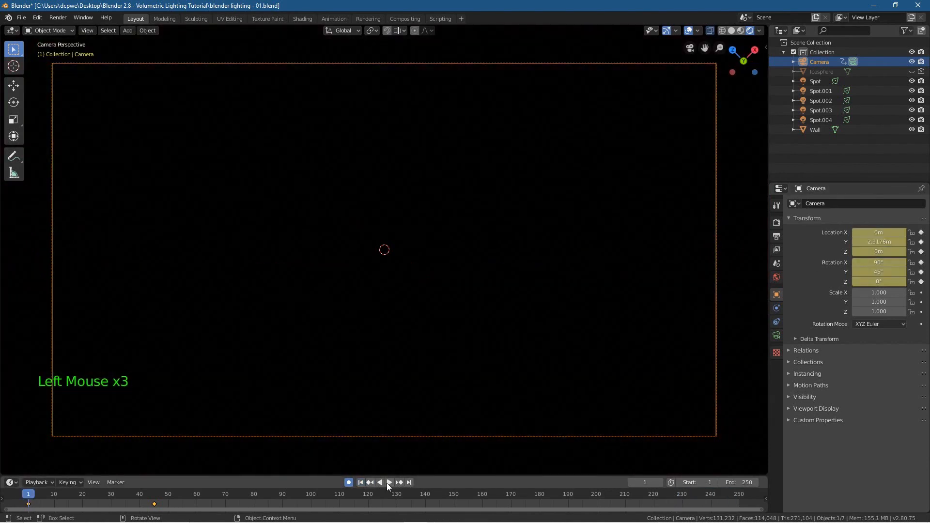
{"action": "left_click", "coordinate": [387, 483]}
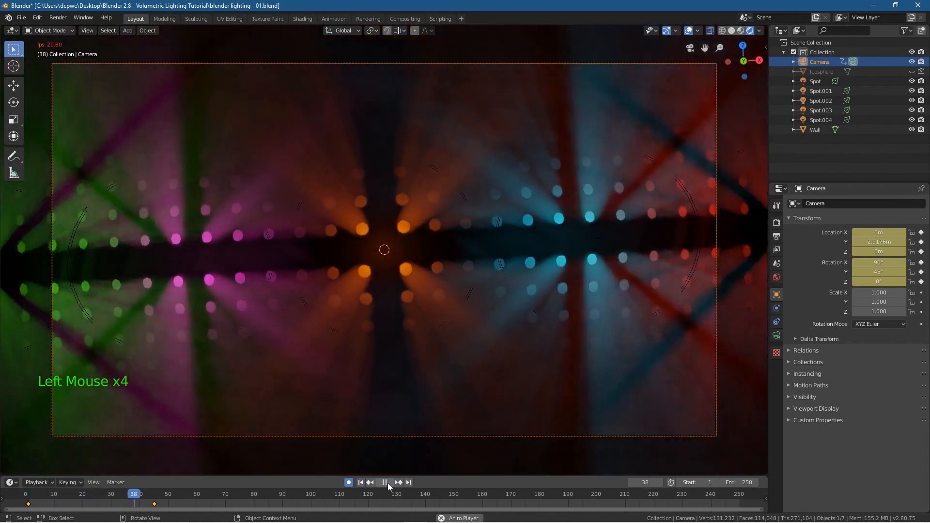
{"action": "left_click", "coordinate": [388, 483]}
{"action": "left_click_drag", "start_coordinate": [176, 496], "coordinate": [368, 497]}
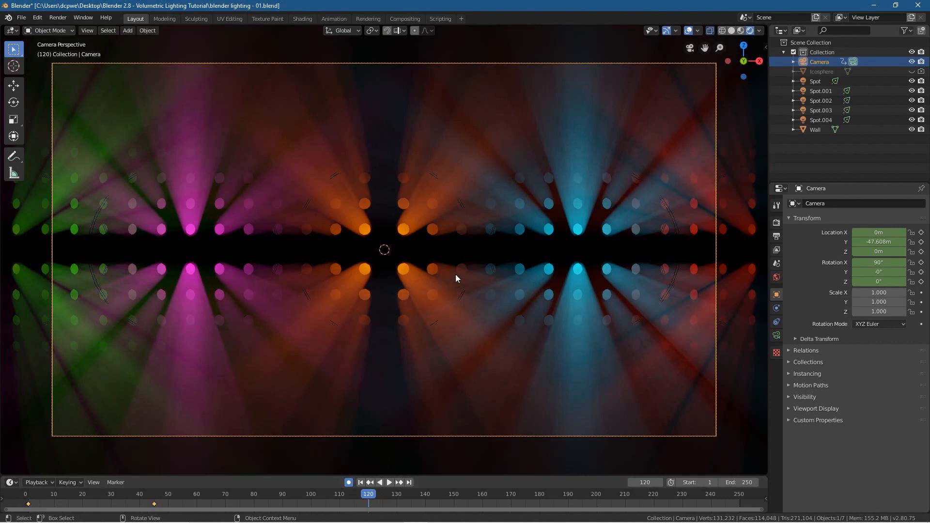
- Look up the fly navigation shortcut in the keymap preferences by searching for "fly", and close the preferences
{"action": "left_click", "coordinate": [38, 18]}
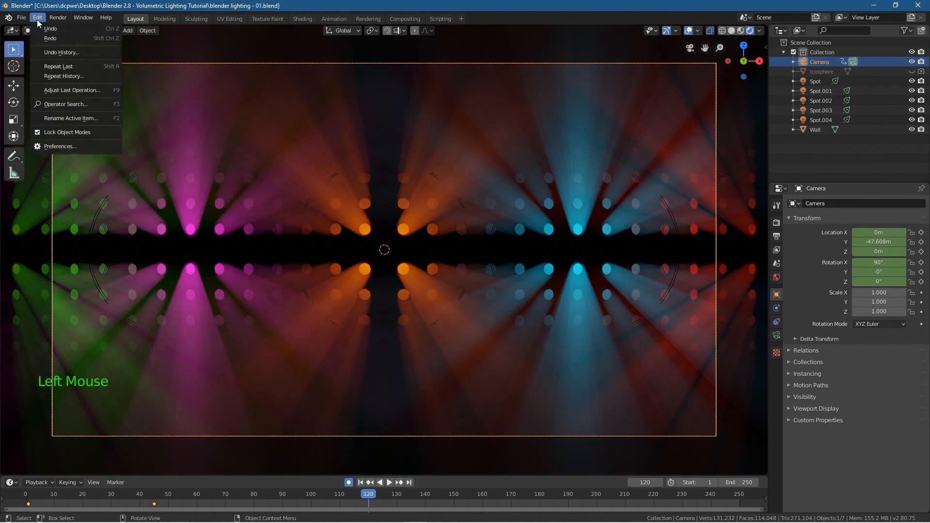
{"action": "left_click", "coordinate": [53, 146]}
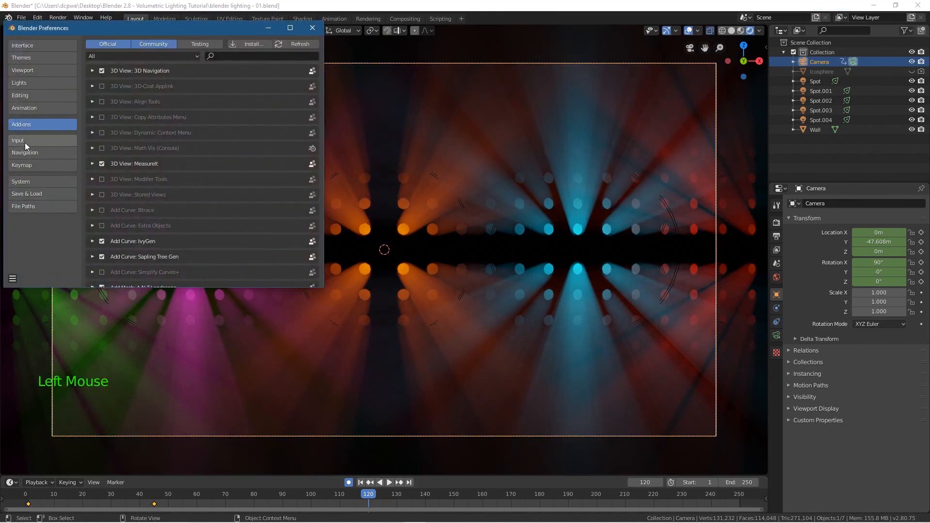
{"action": "left_click", "coordinate": [30, 165]}
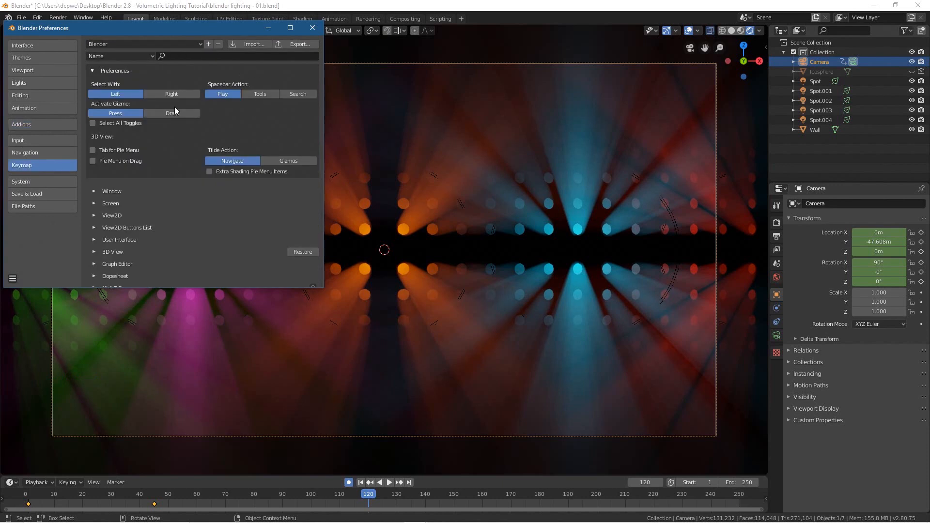
{"action": "left_click", "coordinate": [229, 57]}
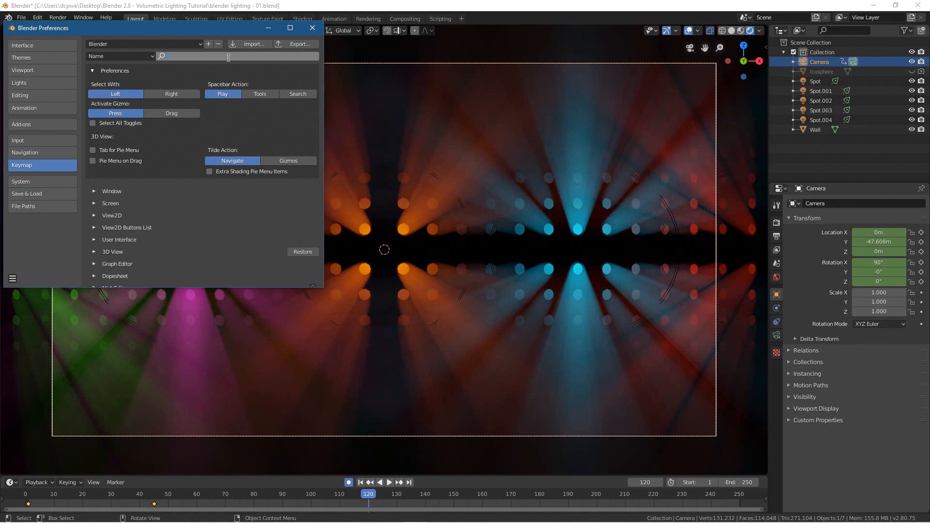
{"action": "type", "text": "fly"}
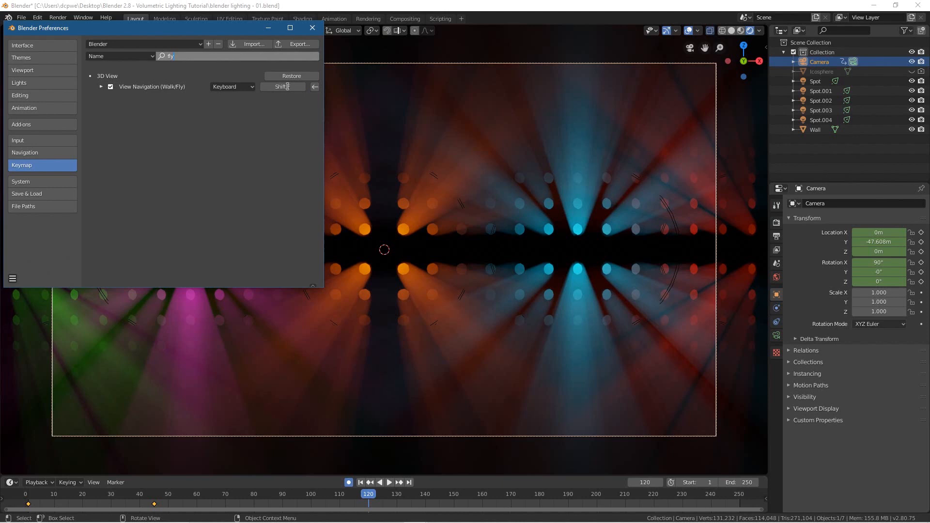
{"action": "key", "text": "Return"}
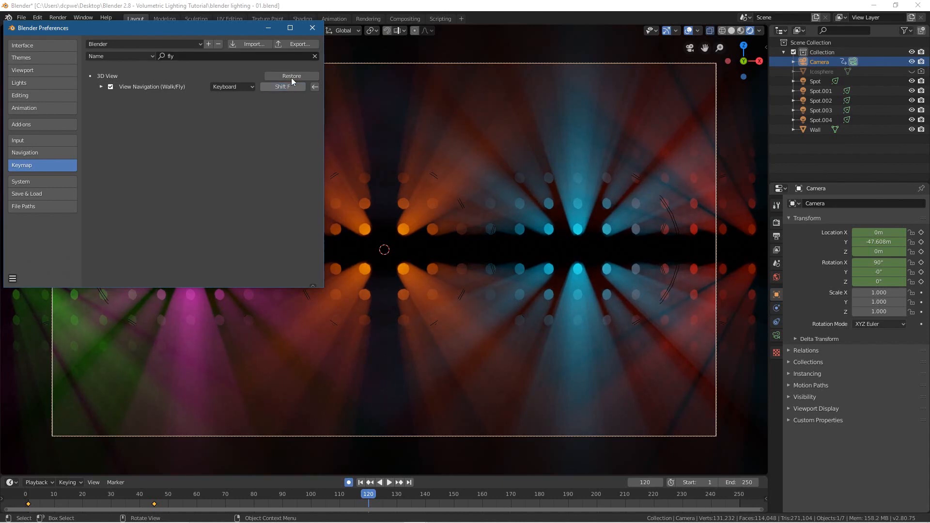
{"action": "left_click", "coordinate": [312, 27]}
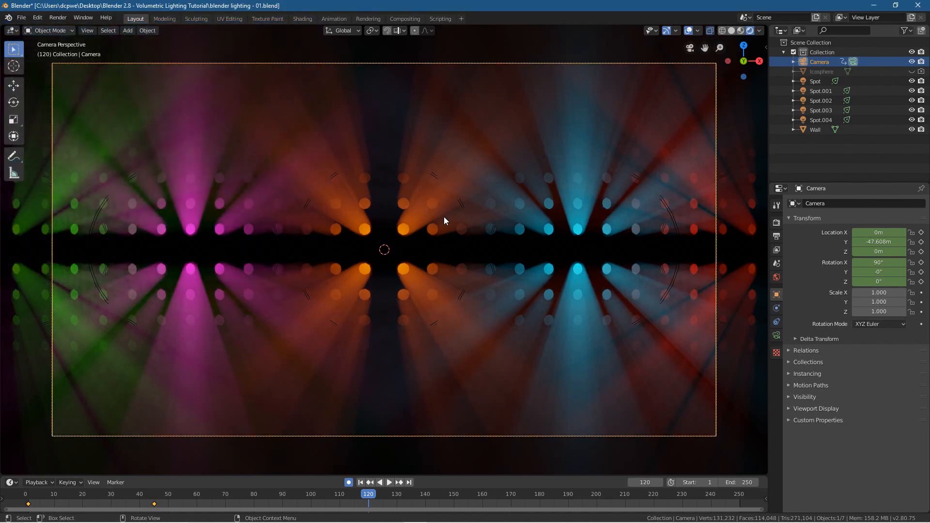
- At frame 120, fly the camera toward the green and magenta beams, to about X -8.77 m, Y -29.07 m, Z 1.51 m
{"action": "key", "text": "shift"}
{"action": "key", "text": "shift+f"}
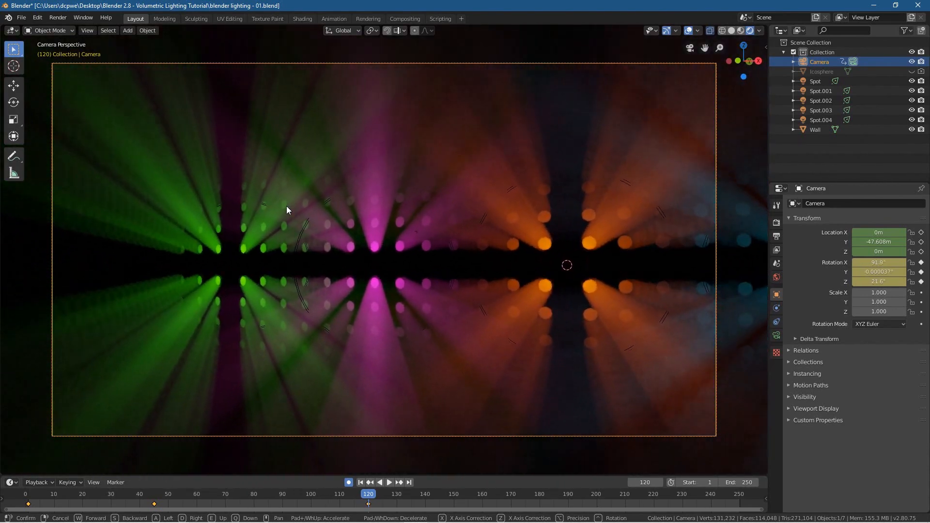
{"action": "left_click", "coordinate": [456, 292]}
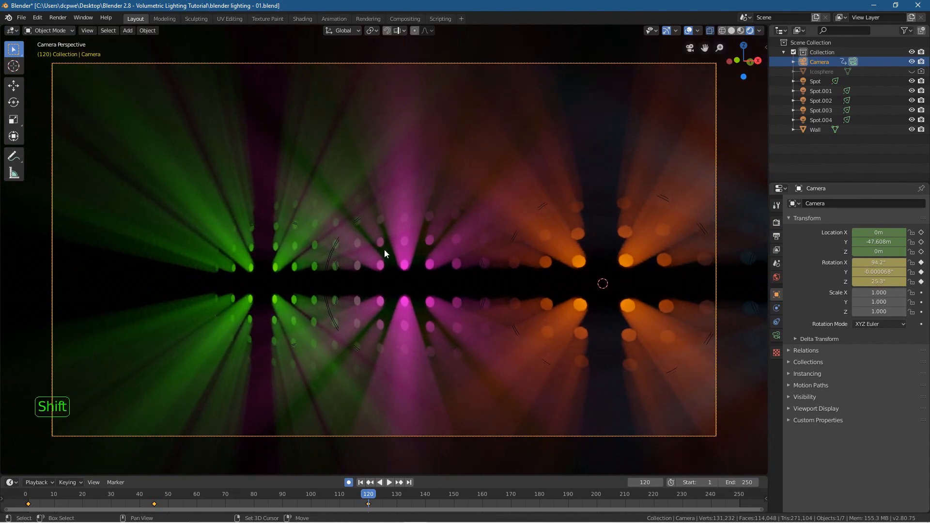
{"action": "key", "text": "shift+f"}
{"action": "key", "text": "w"}
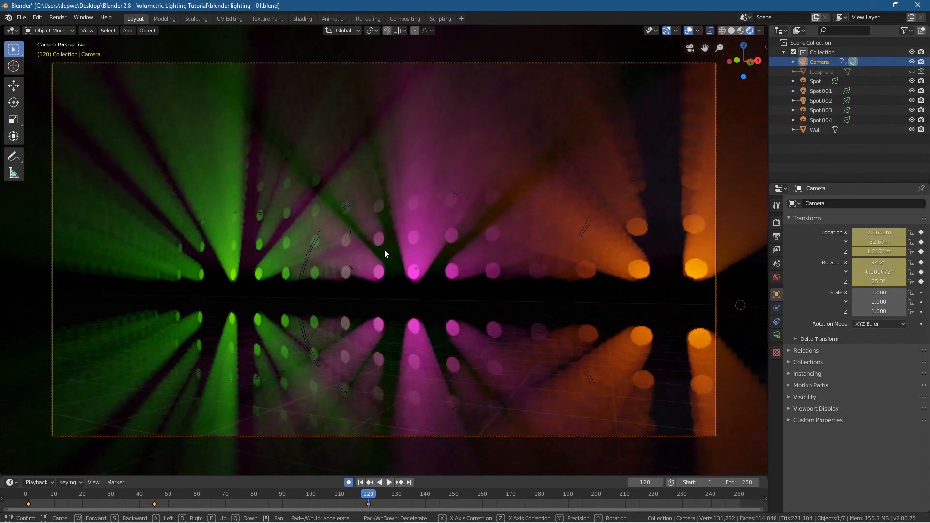
{"action": "left_click", "coordinate": [385, 250]}
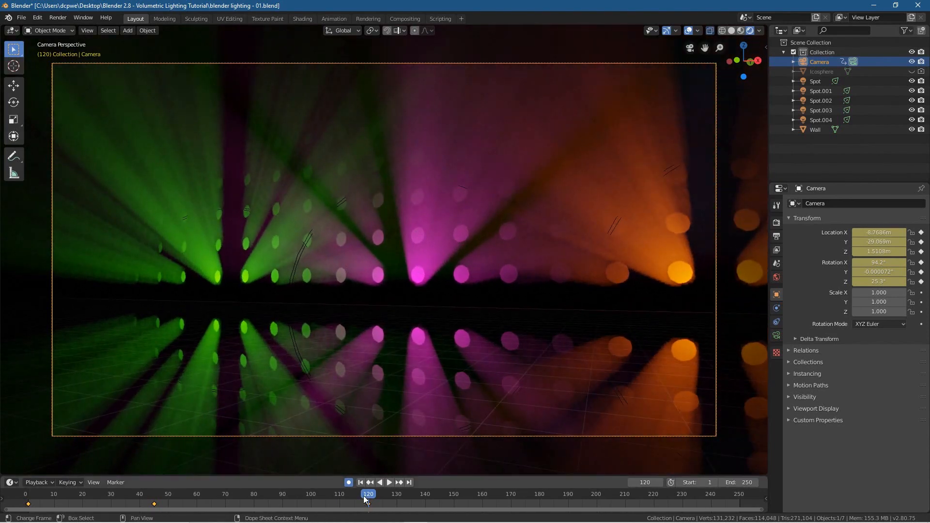
- Preview the new camera move and, at frame 120, set the camera's rotation to about X 81.9° and Y 29.8°
{"action": "left_click", "coordinate": [379, 482]}
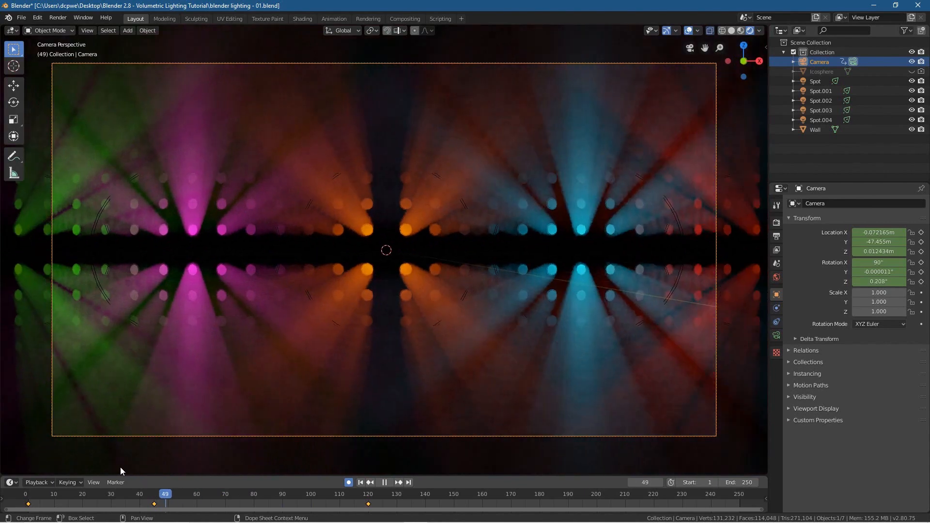
{"action": "left_click_drag", "start_coordinate": [121, 468], "coordinate": [370, 482]}
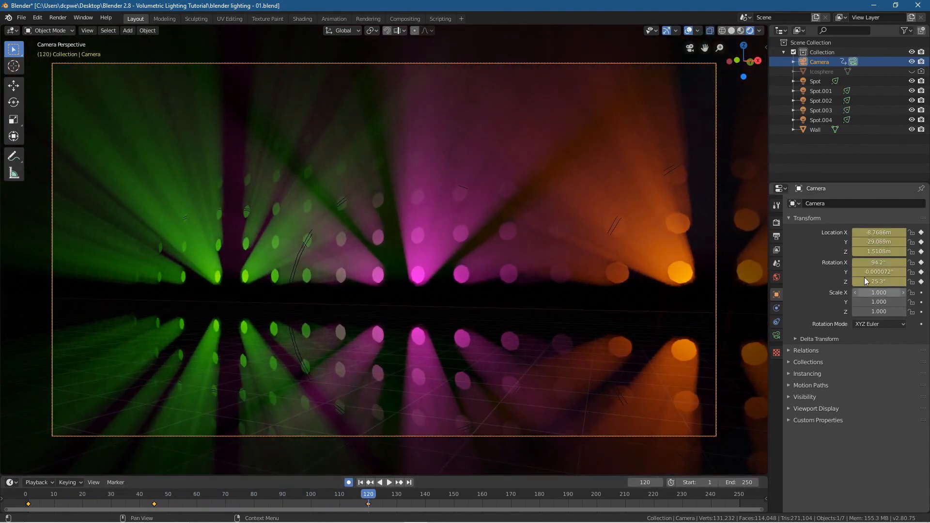
{"action": "left_click_drag", "start_coordinate": [878, 266], "coordinate": [819, 266]}
{"action": "mouse_move", "coordinate": [878, 272]}
{"action": "left_mouse_down"}
{"action": "mouse_move", "coordinate": [920, 272]}
{"action": "mouse_move", "coordinate": [888, 271]}
{"action": "left_mouse_up"}
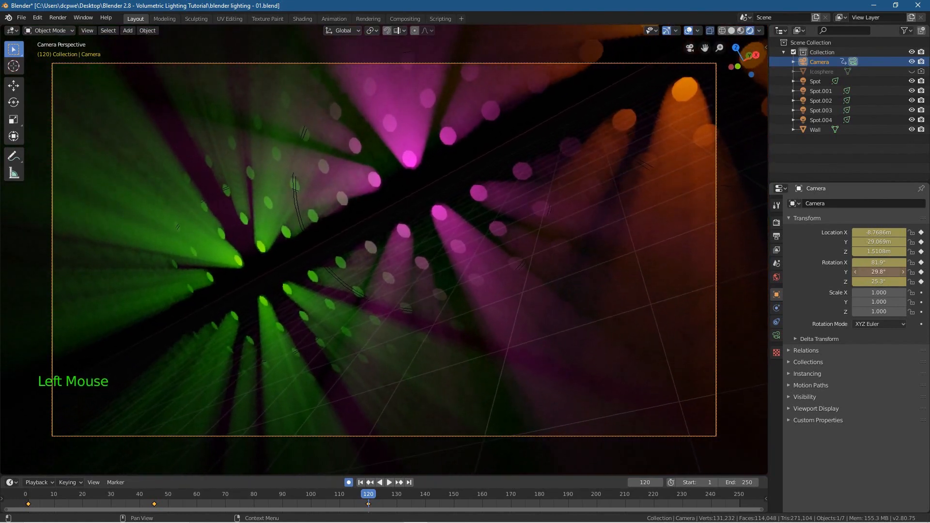
- Go to frame 200 and insert keyframes for the camera's location and rotation
{"action": "left_click_drag", "start_coordinate": [363, 494], "coordinate": [411, 494]}
{"action": "left_click_drag", "start_coordinate": [585, 495], "coordinate": [597, 496]}
{"action": "key", "text": "i"}
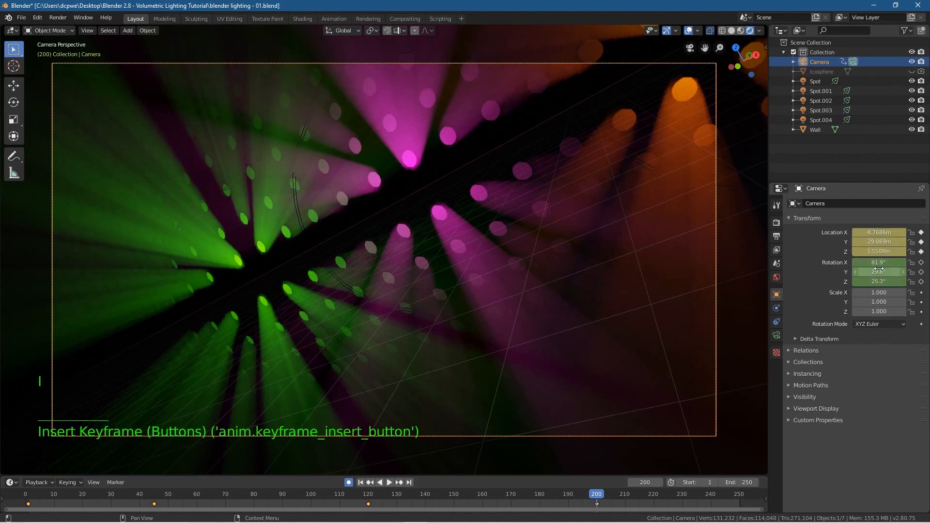
{"action": "key", "text": "i"}
- At frame 200, fly the camera to about X -13.89 m, Y -19.96 m, Z 0.23 m and turn it toward the orange, blue and red beams
{"action": "key", "text": "shift+f"}
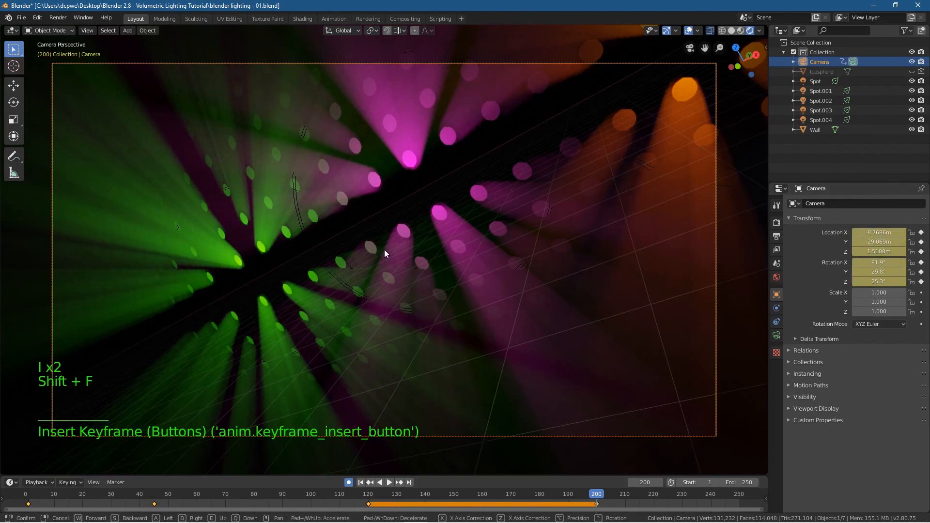
{"action": "key", "text": "w"}
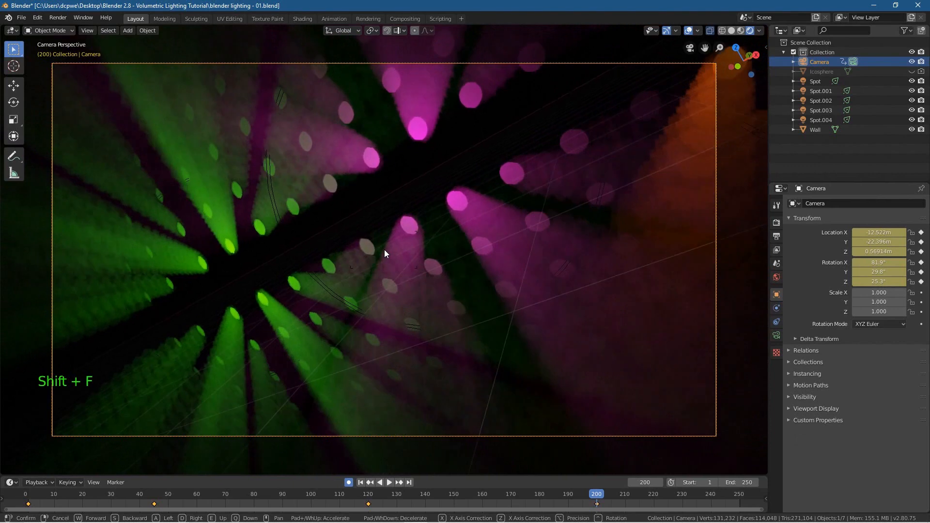
{"action": "left_click", "coordinate": [384, 249]}
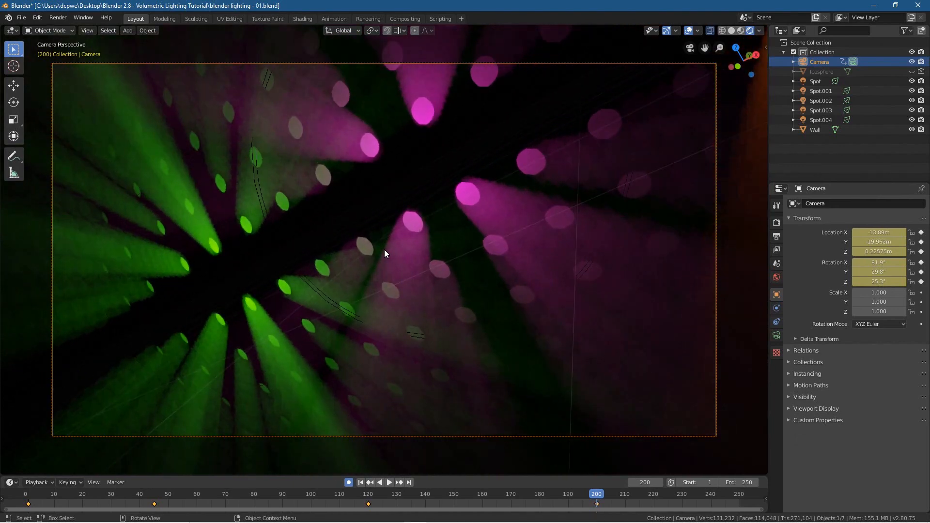
{"action": "key", "text": "shift+f"}
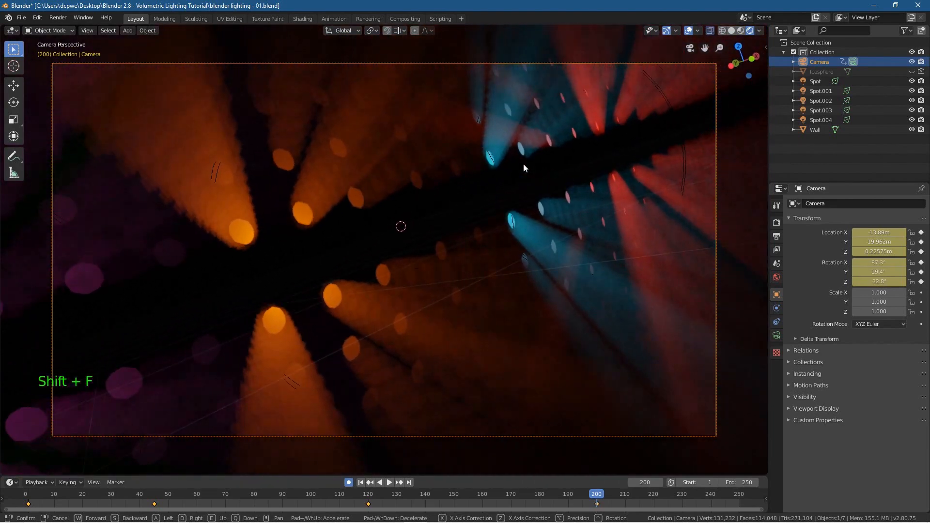
{"action": "left_click", "coordinate": [381, 177]}
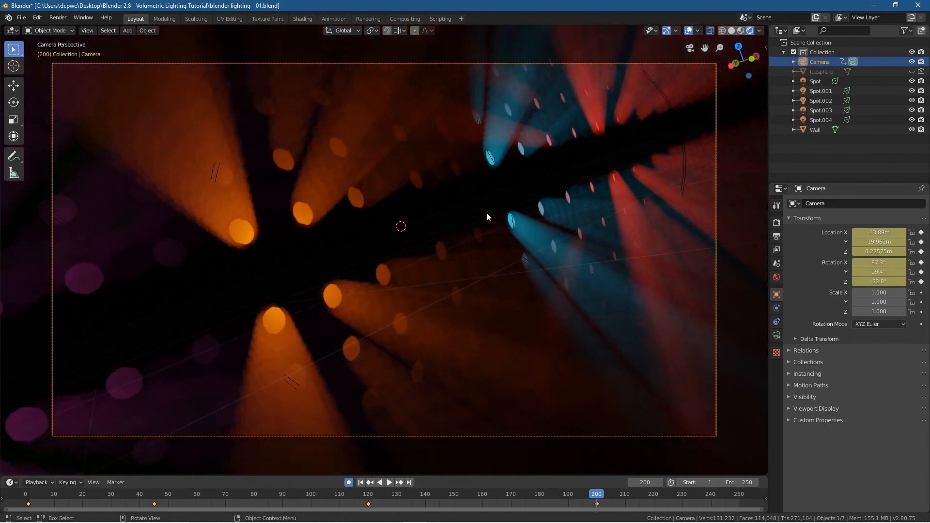
- At frame 200, rotate the camera to about X 106°, Y 6.09°, Z -33.4° and move it to about X -10.42 m, Y -19.54 m, Z -8.09 m
{"action": "key", "text": "shift+f"}
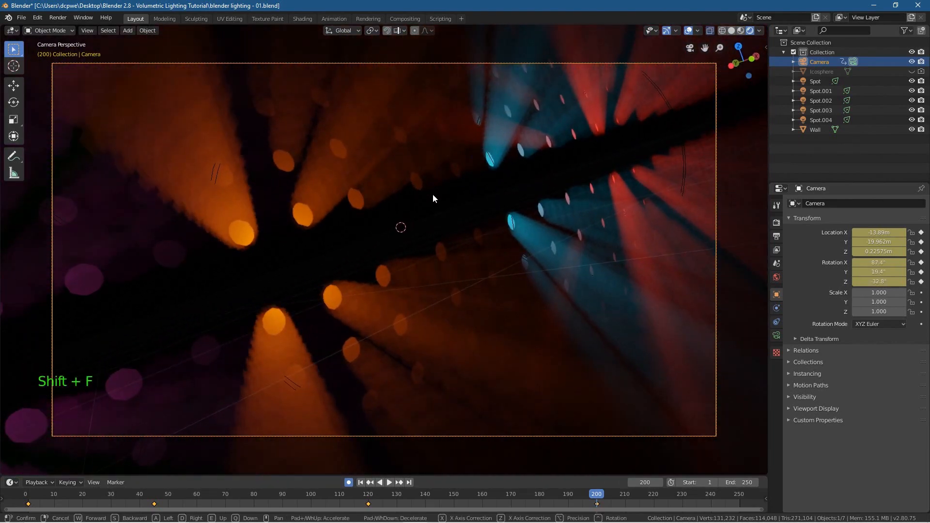
{"action": "left_click", "coordinate": [464, 211]}
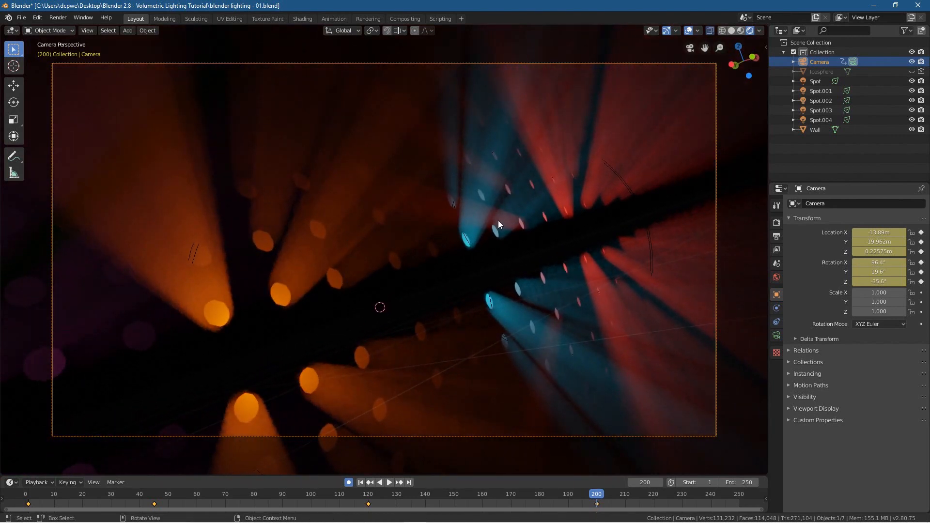
{"action": "key", "text": "r"}
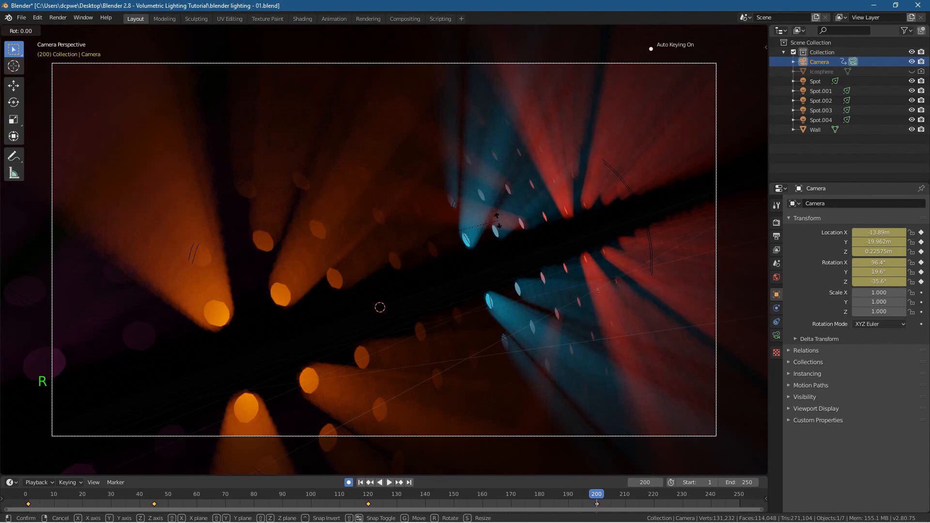
{"action": "key", "text": "y"}
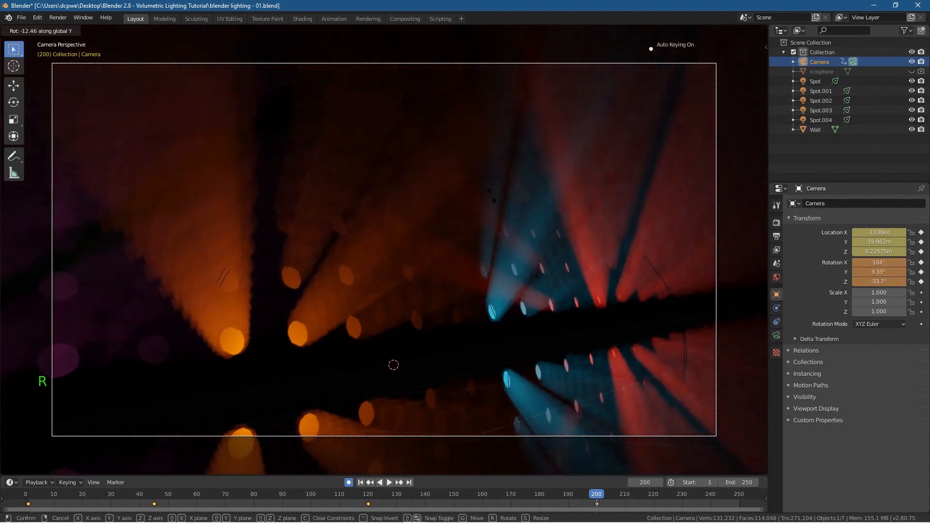
{"action": "left_click", "coordinate": [491, 189]}
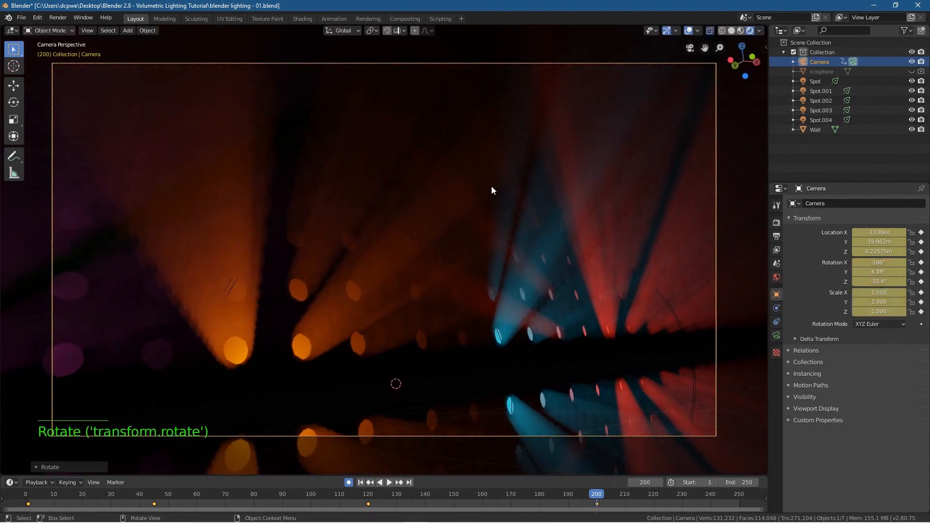
{"action": "key", "text": "g"}
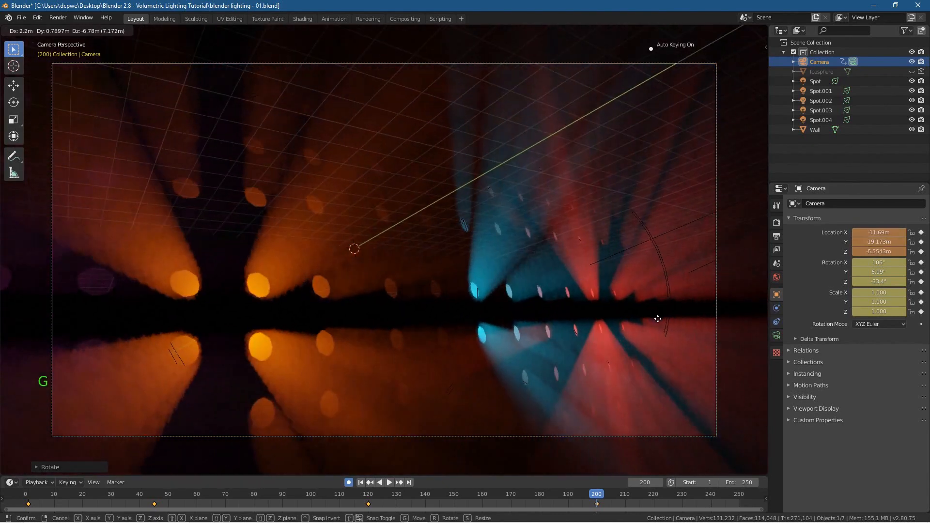
{"action": "left_click", "coordinate": [656, 390]}
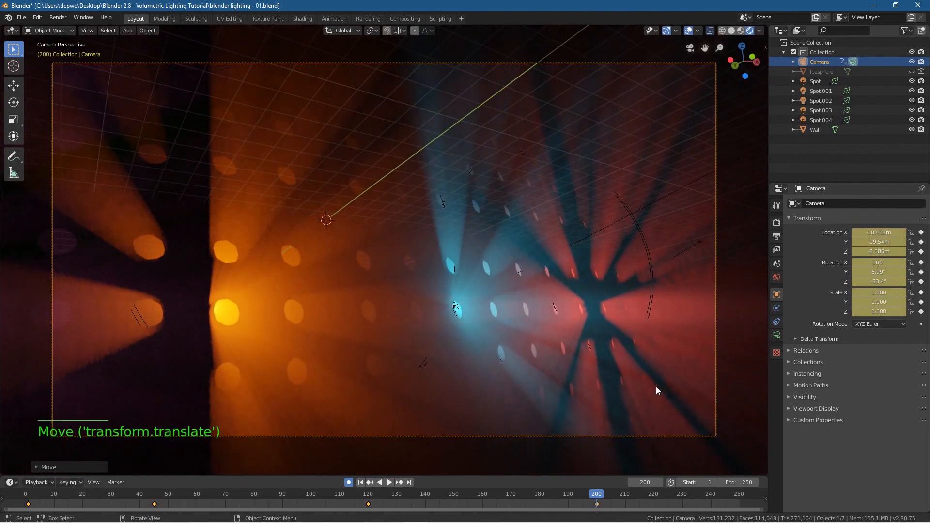
- Go to frame 250 and set the camera's Y and Z rotation to 0°, keyframing both values
{"action": "left_click_drag", "start_coordinate": [598, 494], "coordinate": [738, 504]}
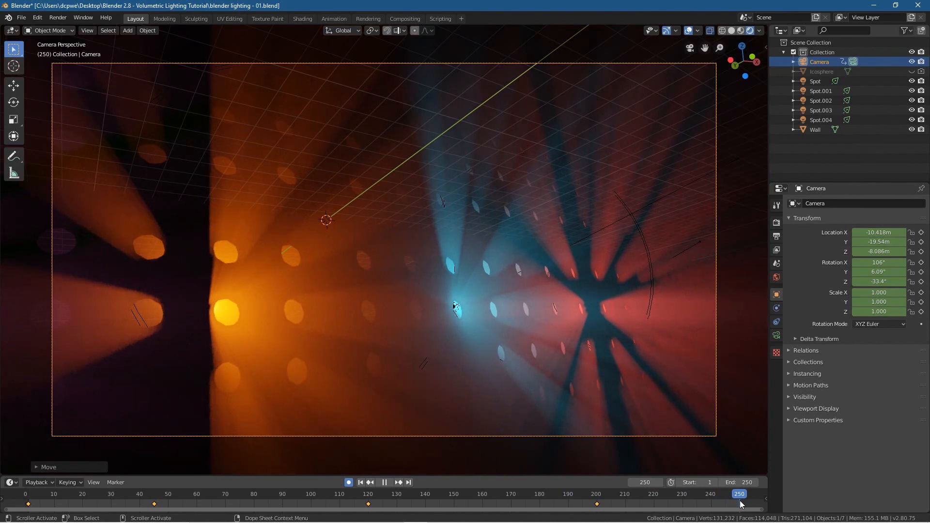
{"action": "left_click_drag", "start_coordinate": [740, 505], "coordinate": [740, 504]}
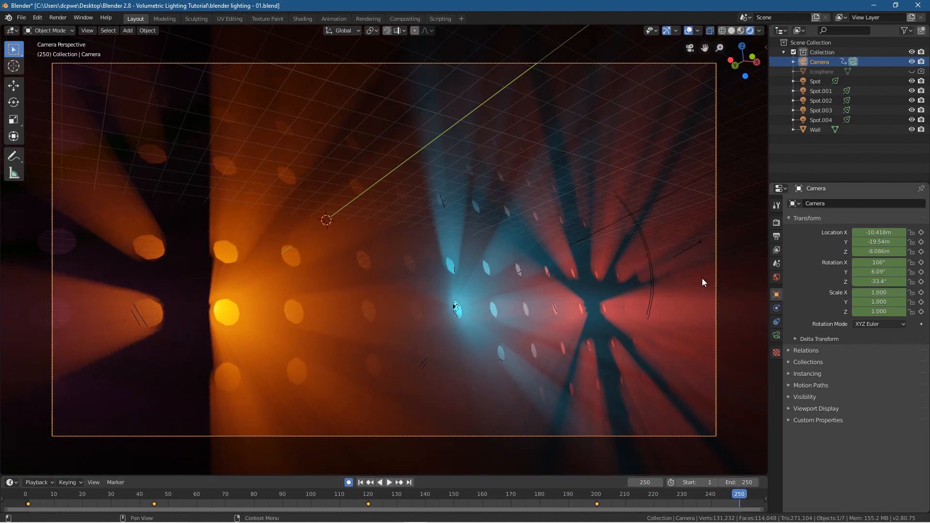
{"action": "left_click", "coordinate": [873, 271]}
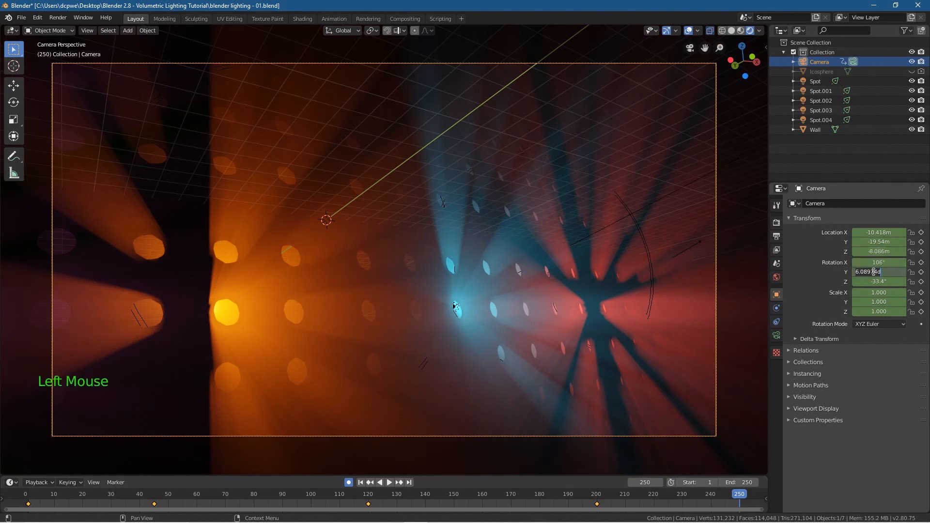
{"action": "type", "text": "0"}
{"action": "key", "text": "Return"}
{"action": "key", "text": "i"}
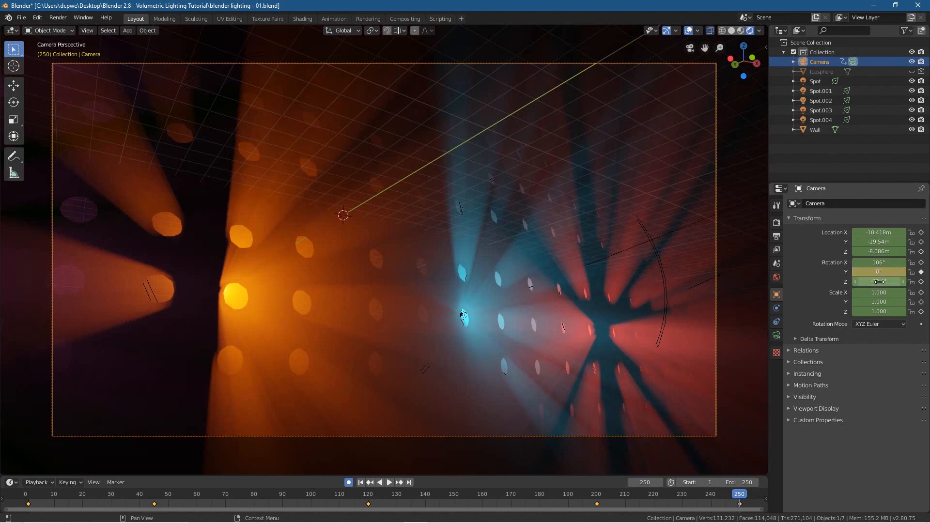
{"action": "left_click", "coordinate": [878, 281]}
{"action": "type", "text": "0"}
{"action": "key", "text": "Return"}
{"action": "key", "text": "i"}
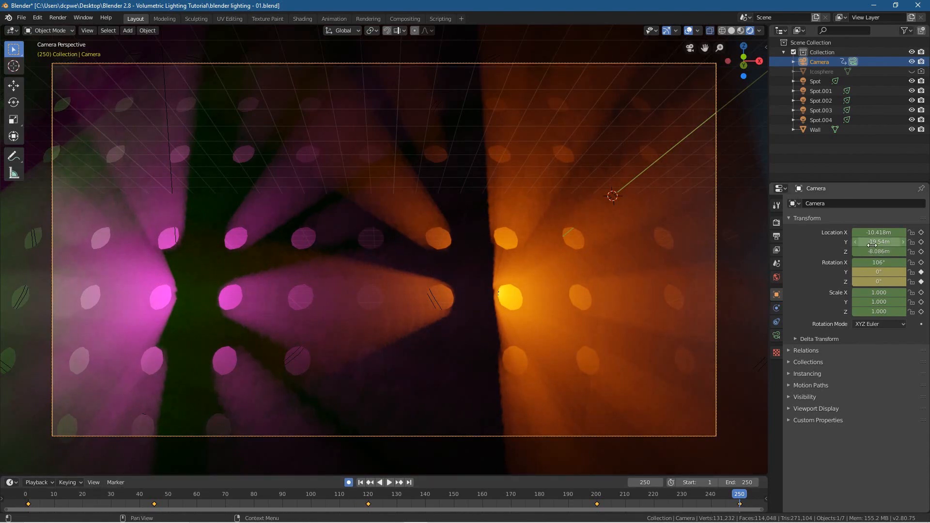
- At frame 250, set the camera's Y location to about -1.82 m and its Y rotation to about 84.9°
{"action": "mouse_move", "coordinate": [879, 242]}
{"action": "left_mouse_down"}
{"action": "mouse_move", "coordinate": [926, 242]}
{"action": "mouse_move", "coordinate": [878, 242]}
{"action": "left_mouse_up"}
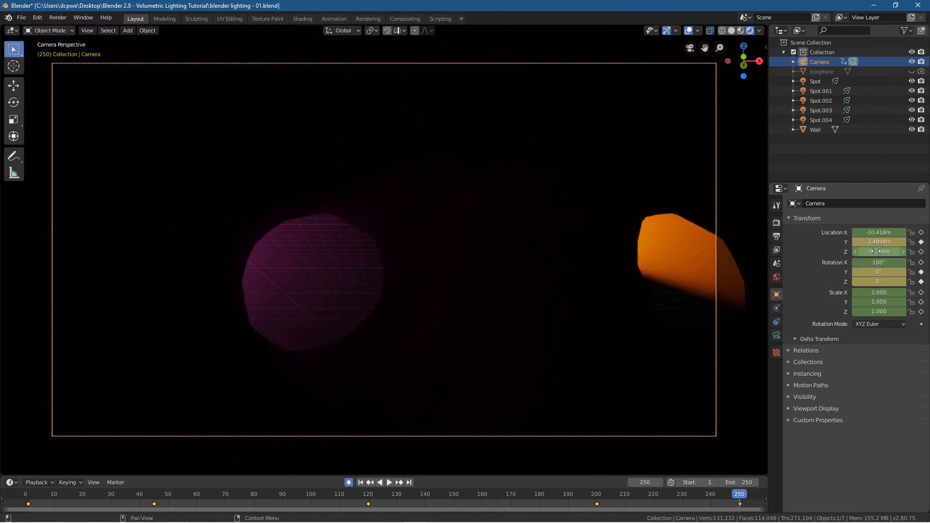
{"action": "left_click_drag", "start_coordinate": [875, 251], "coordinate": [895, 251]}
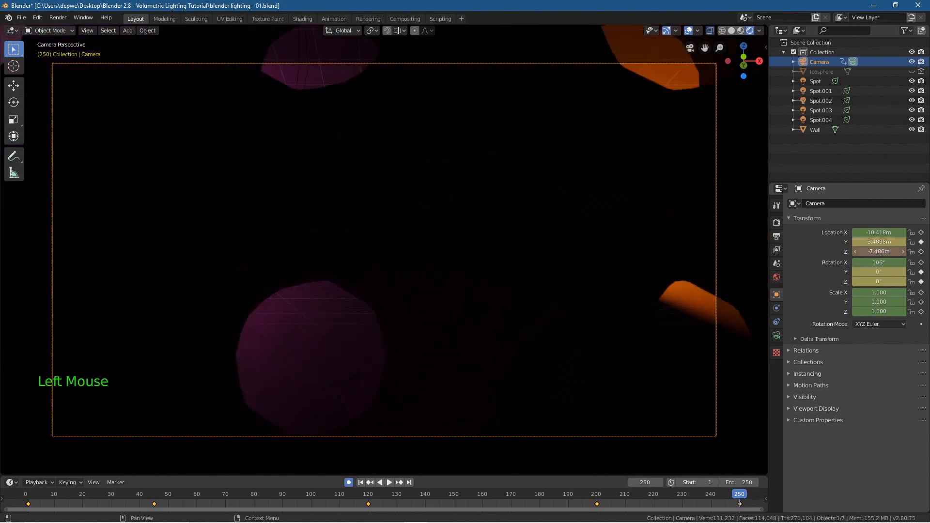
{"action": "key", "text": "ctrl+z"}
{"action": "left_click_drag", "start_coordinate": [871, 242], "coordinate": [903, 272]}
{"action": "key", "text": "ctrl+z"}
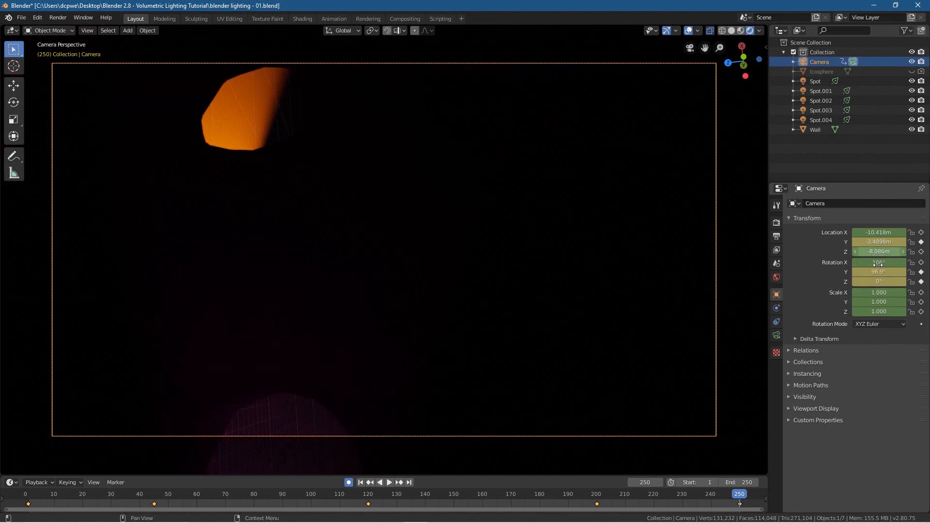
{"action": "left_click_drag", "start_coordinate": [878, 272], "coordinate": [909, 242]}
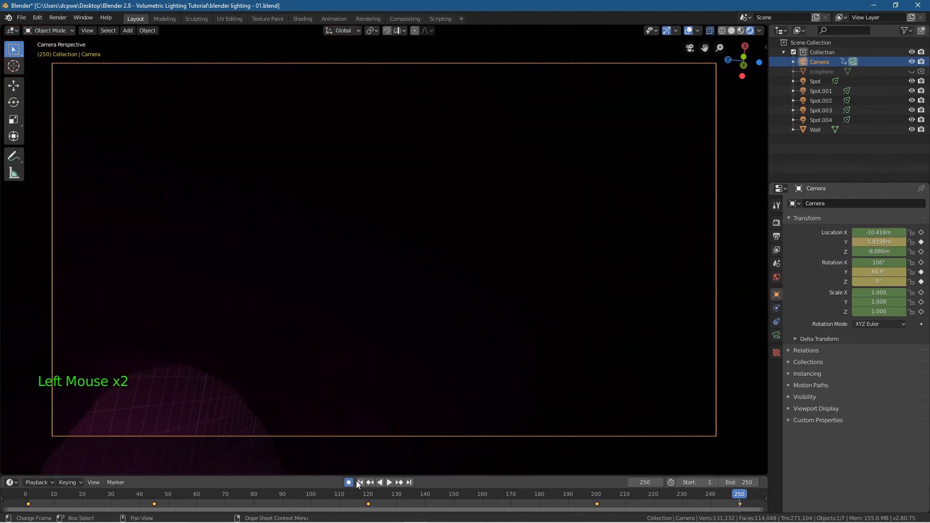
- Turn off automatic keyframing and play the camera animation from the first frame
{"action": "left_click", "coordinate": [349, 482]}
{"action": "left_click", "coordinate": [360, 482]}
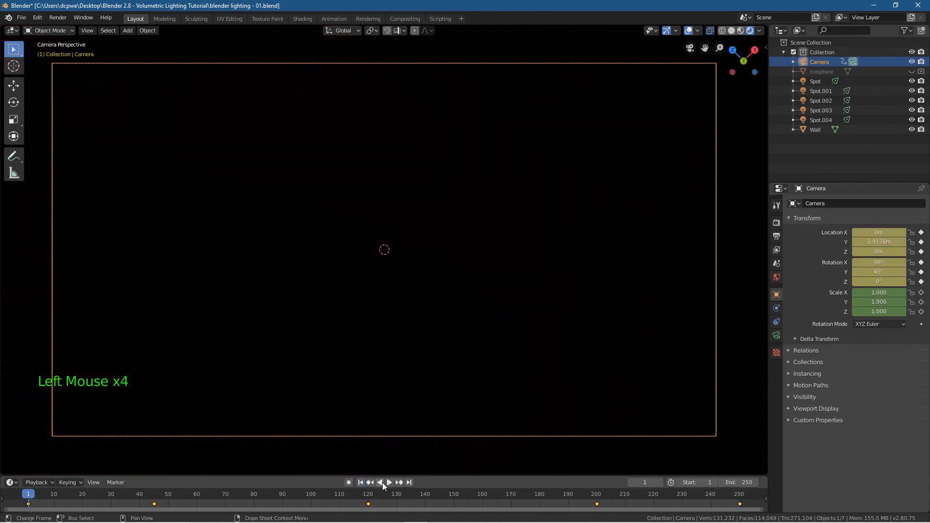
{"action": "left_click", "coordinate": [389, 482]}
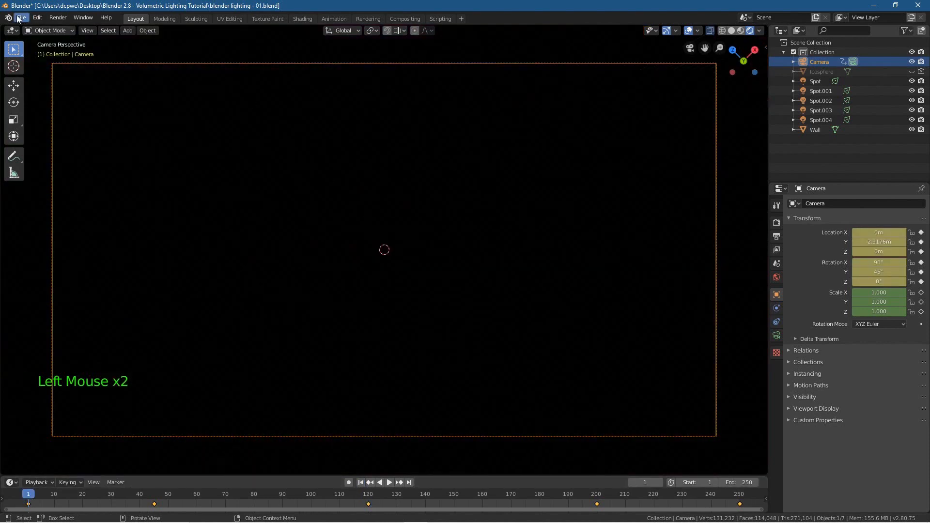
- Save the blend file and set the render output file format to AVI JPEG
{"action": "left_click", "coordinate": [22, 17]}
{"action": "left_click", "coordinate": [29, 79]}
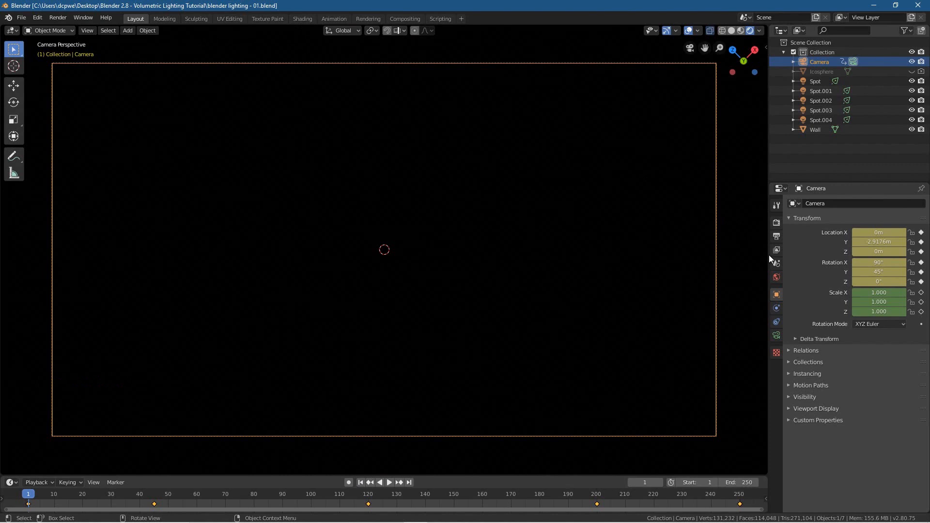
{"action": "left_click", "coordinate": [776, 235]}
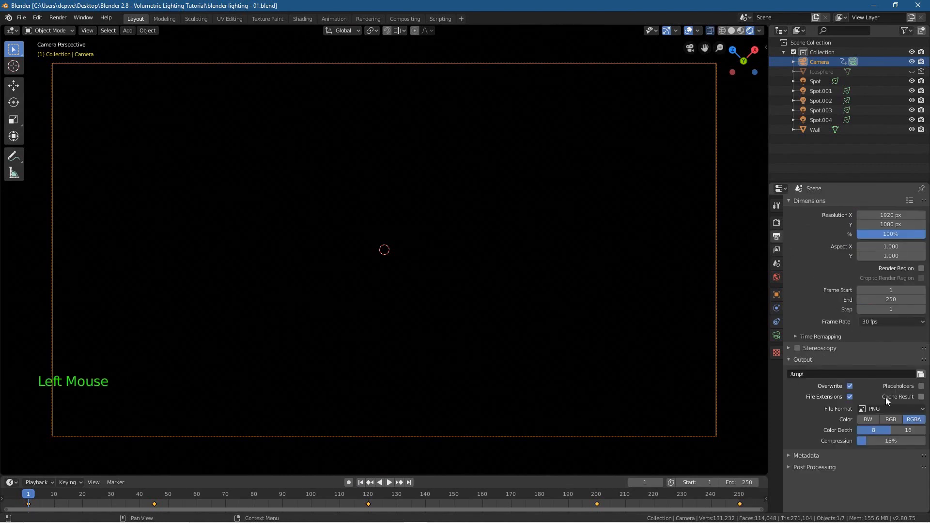
{"action": "left_click", "coordinate": [885, 410]}
{"action": "left_click", "coordinate": [888, 407]}
{"action": "left_click", "coordinate": [884, 446]}
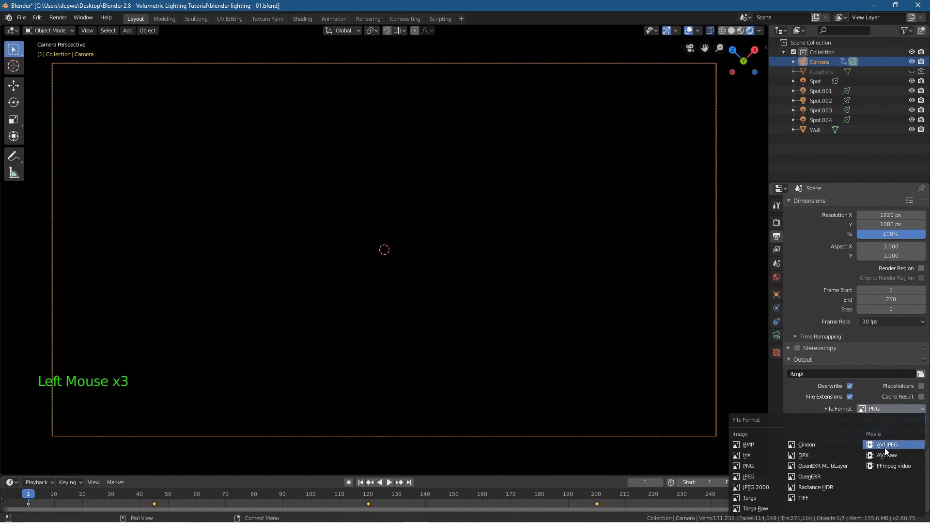
- Set the output folder to Blender 2.8 - Volumetric Lighting Tutorial on the desktop, render the whole animation and close the render window
{"action": "left_click", "coordinate": [920, 374]}
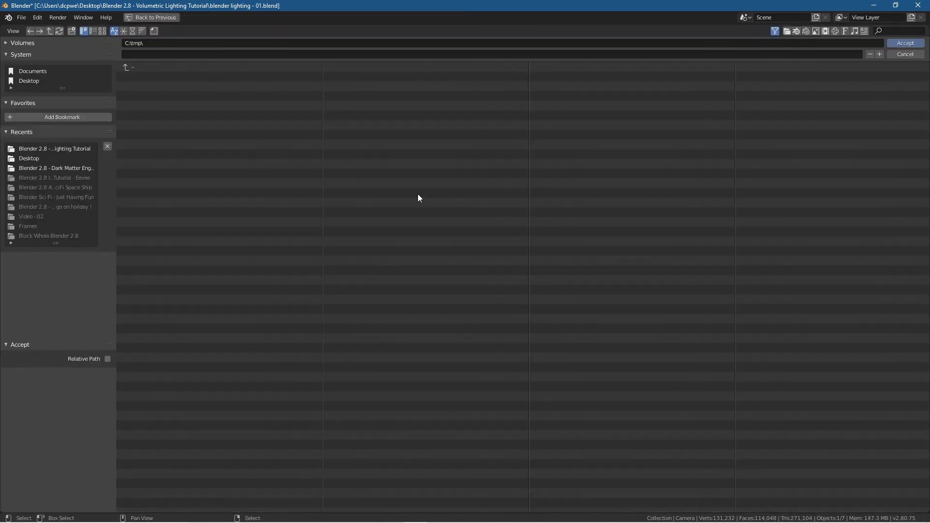
{"action": "left_click", "coordinate": [36, 148]}
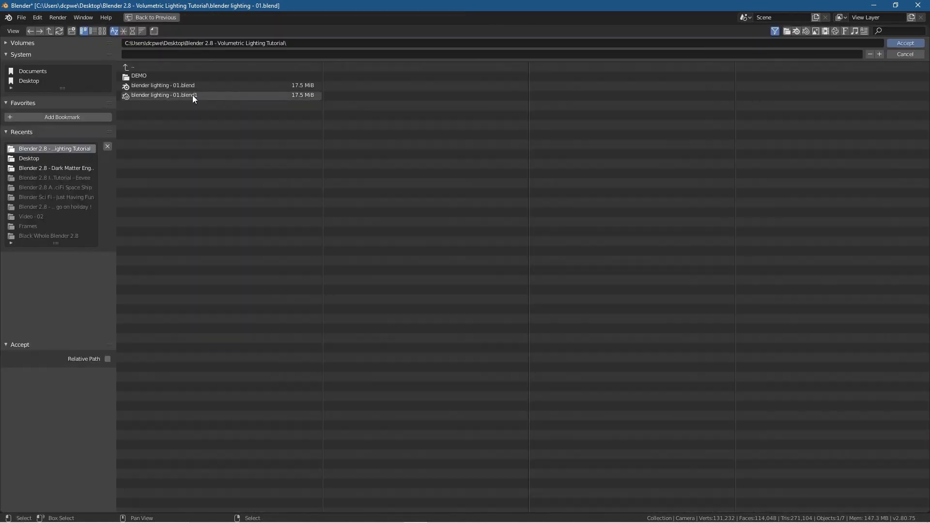
{"action": "left_click", "coordinate": [904, 43]}
{"action": "key", "text": "ctrl+F12"}
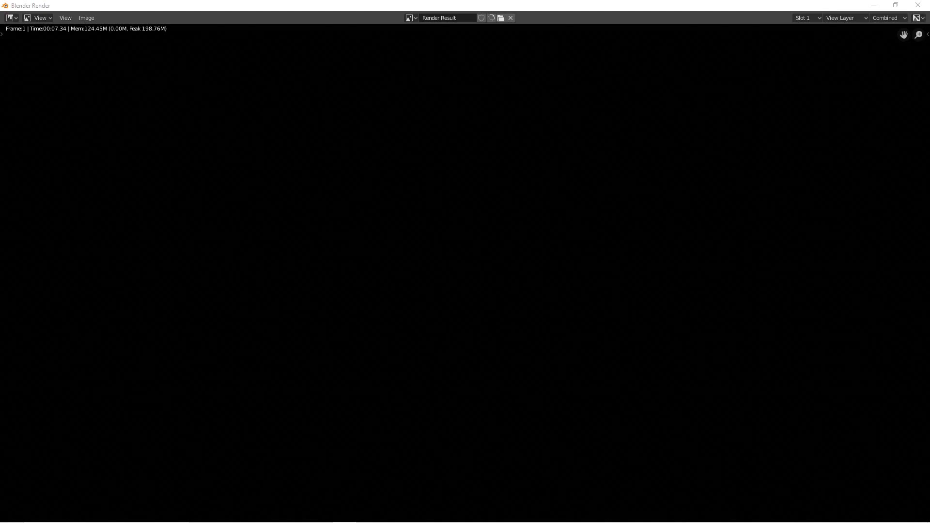
{"action": "left_click", "coordinate": [917, 5]}
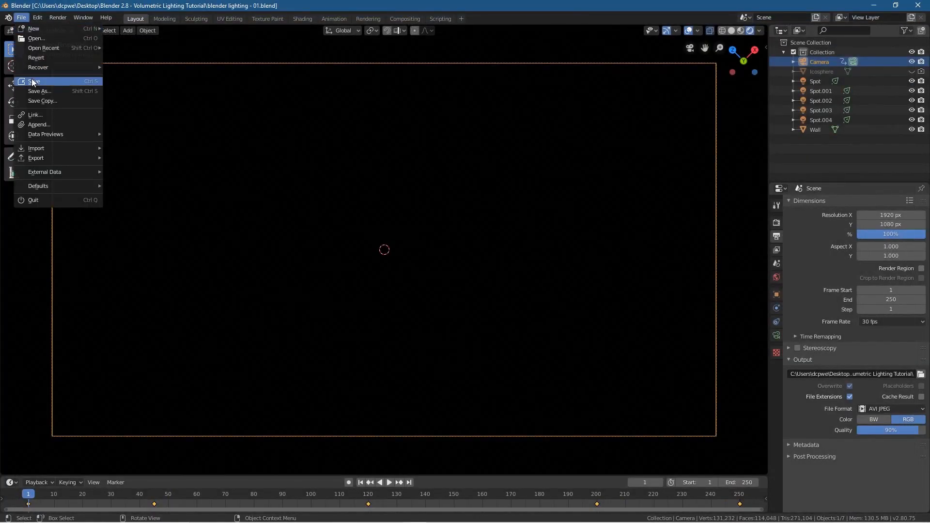
- Minimize Blender, switch to the tutorial folder in File Explorer and open the rendered video 0001-0250.avi
{"action": "left_click", "coordinate": [874, 6]}
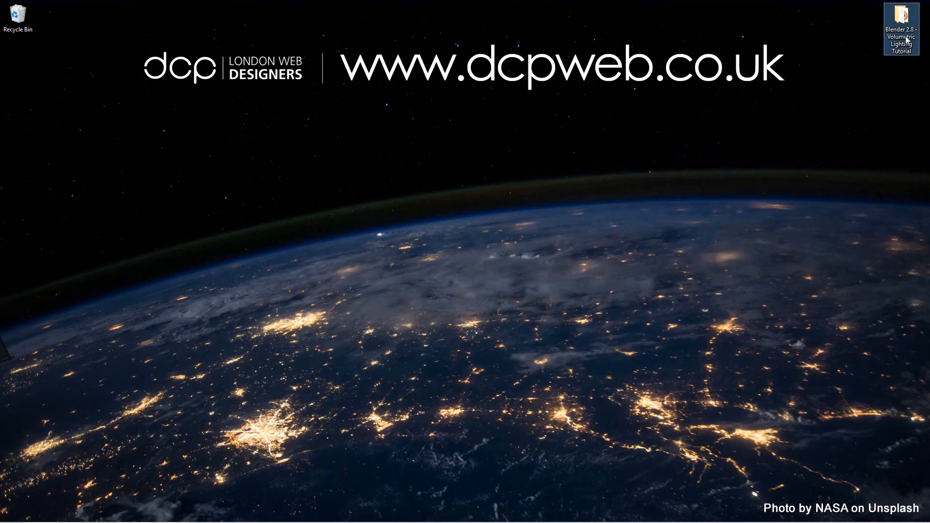
{"action": "key", "text": "alt+Tab"}
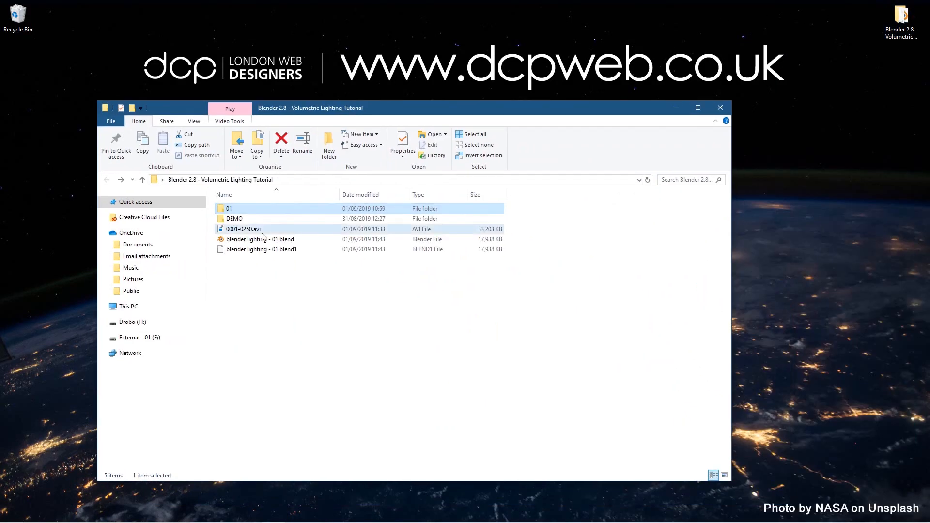
{"action": "key", "text": "Return"}
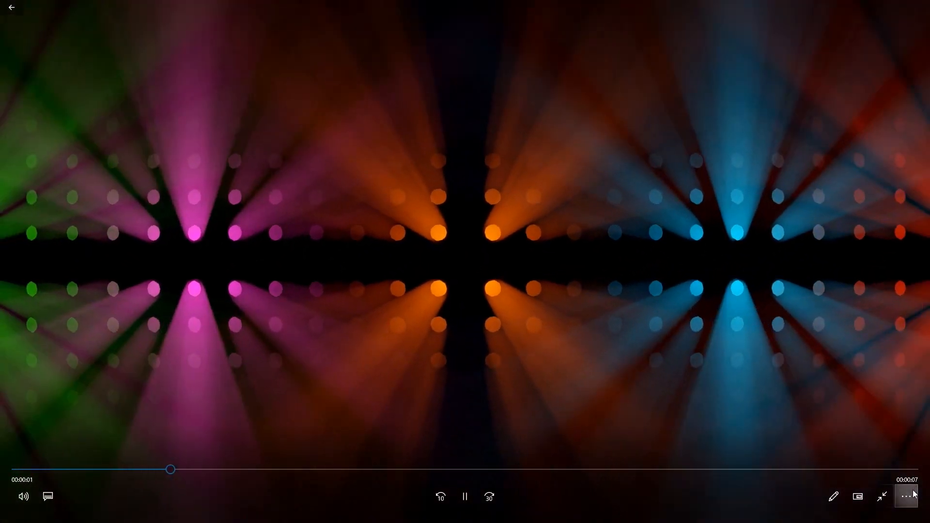
- Set the rendered video to repeat and scrub through its timeline to review the camera moves
{"action": "left_click", "coordinate": [913, 494]}
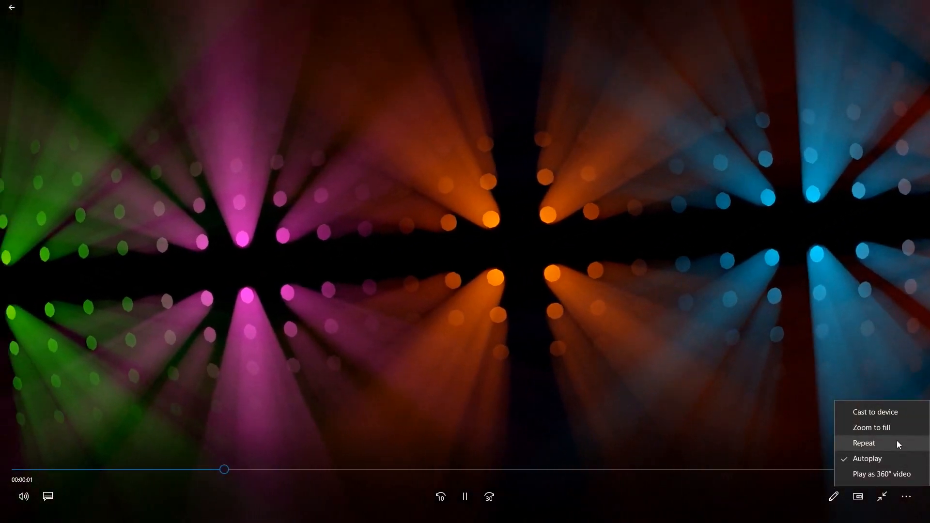
{"action": "left_click", "coordinate": [896, 440]}
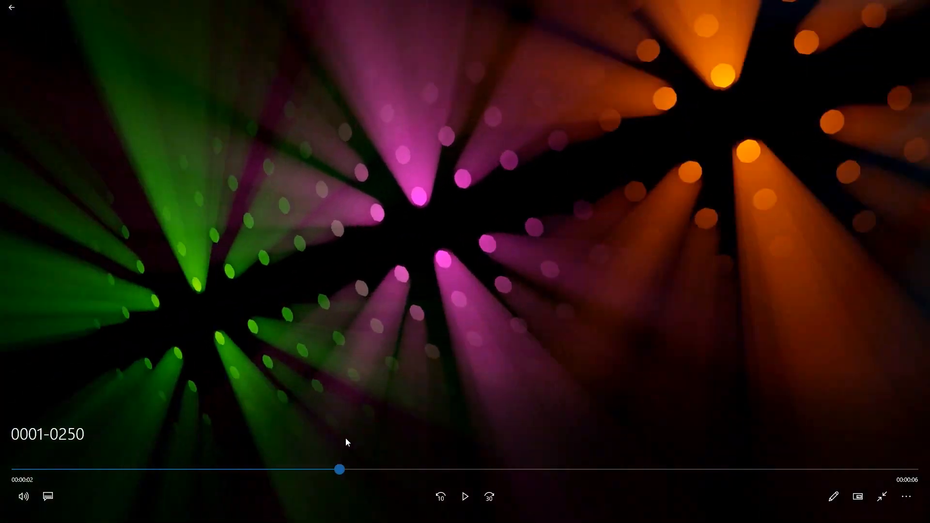
{"action": "left_click_drag", "start_coordinate": [345, 439], "coordinate": [379, 451]}
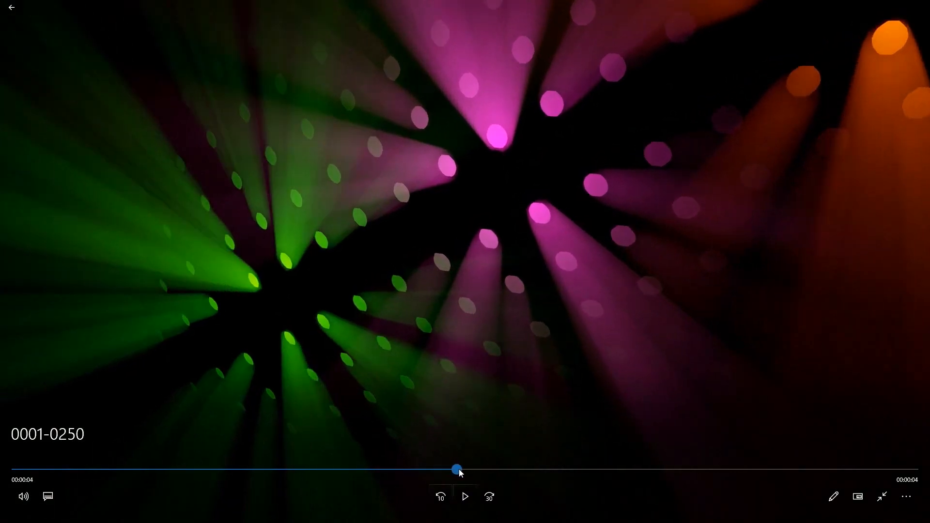
{"action": "left_click_drag", "start_coordinate": [412, 472], "coordinate": [804, 448]}
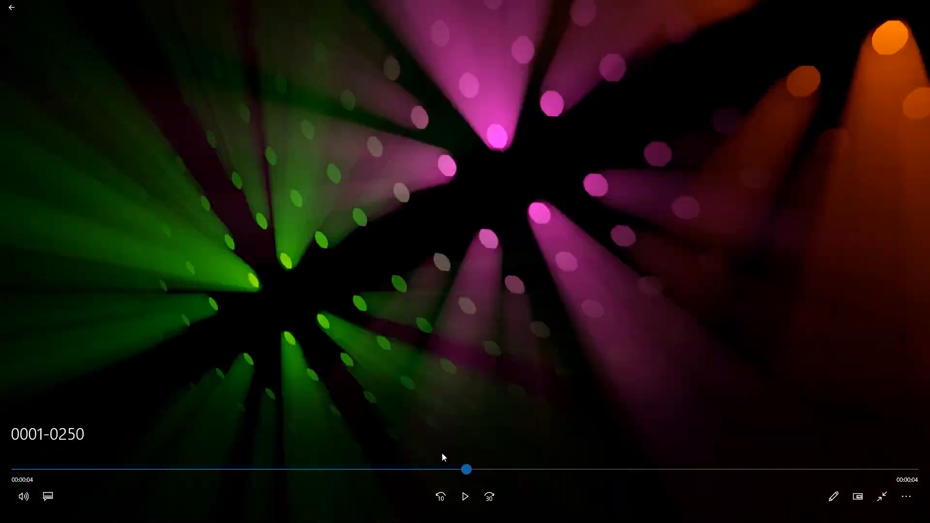